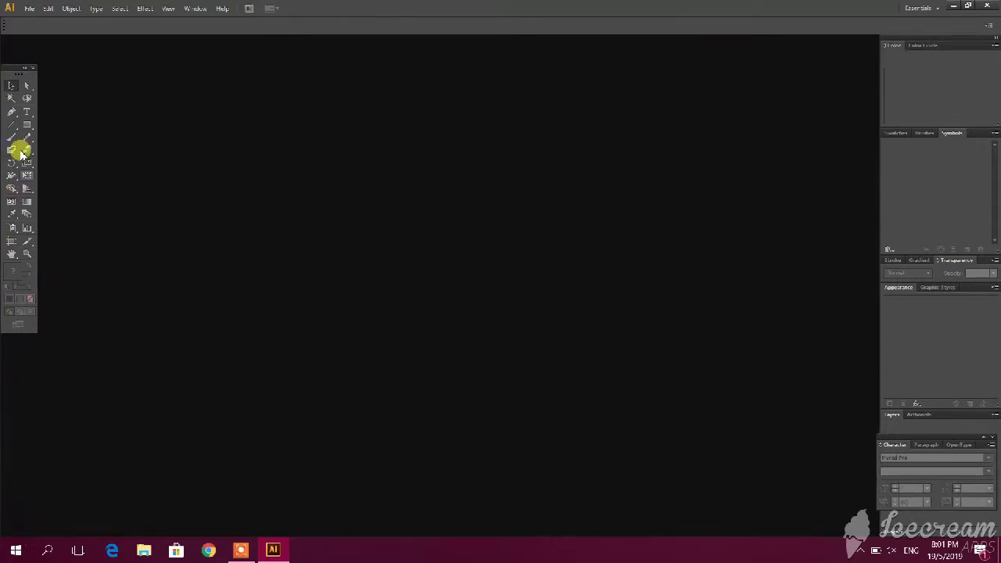
# Step: Dock the floating Tools panel full-height on the left edge and pick the Selection Tool
pyautogui.click(24, 70)
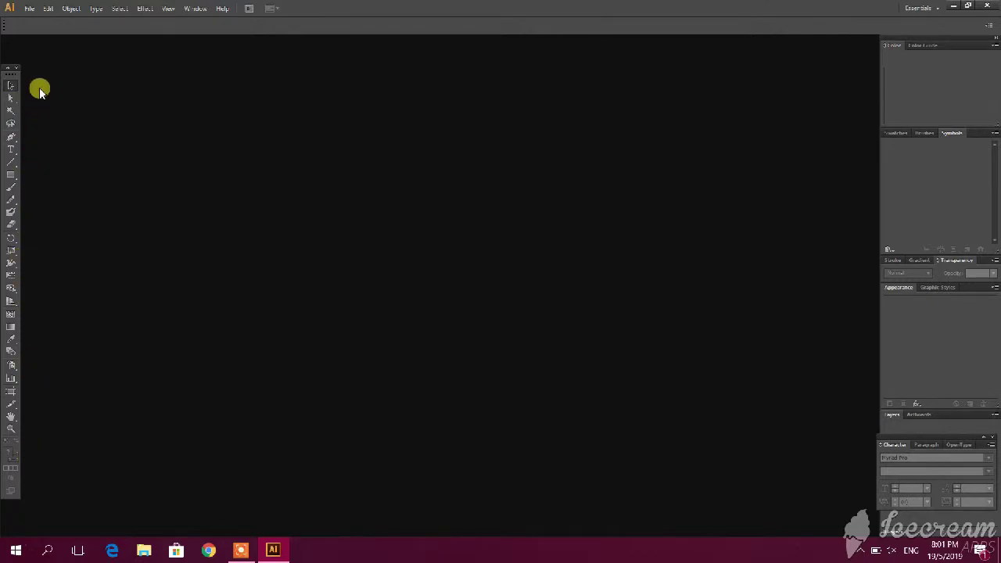
pyautogui.click(9, 69)
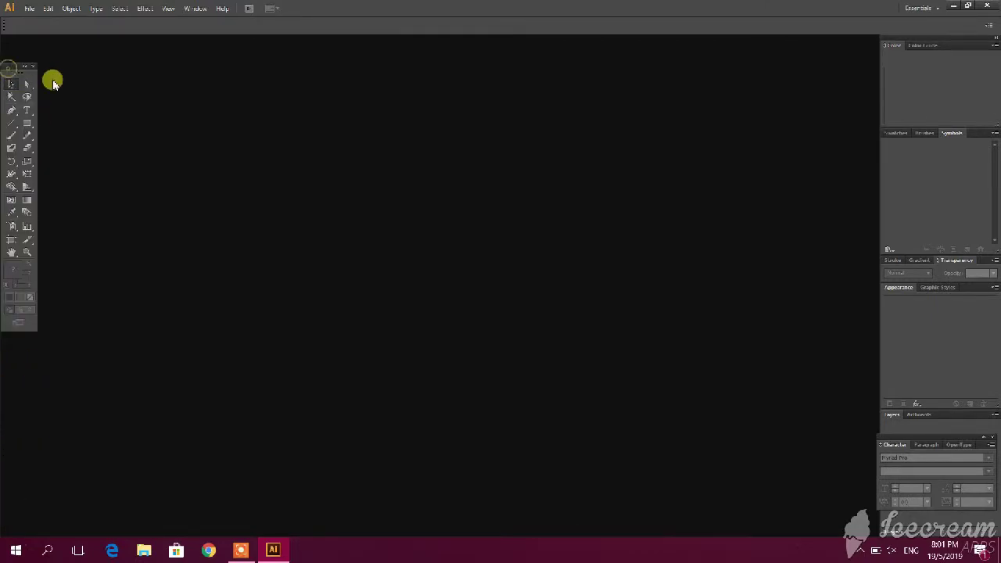
pyautogui.moveTo(12, 69); pyautogui.dragTo(11, 43)
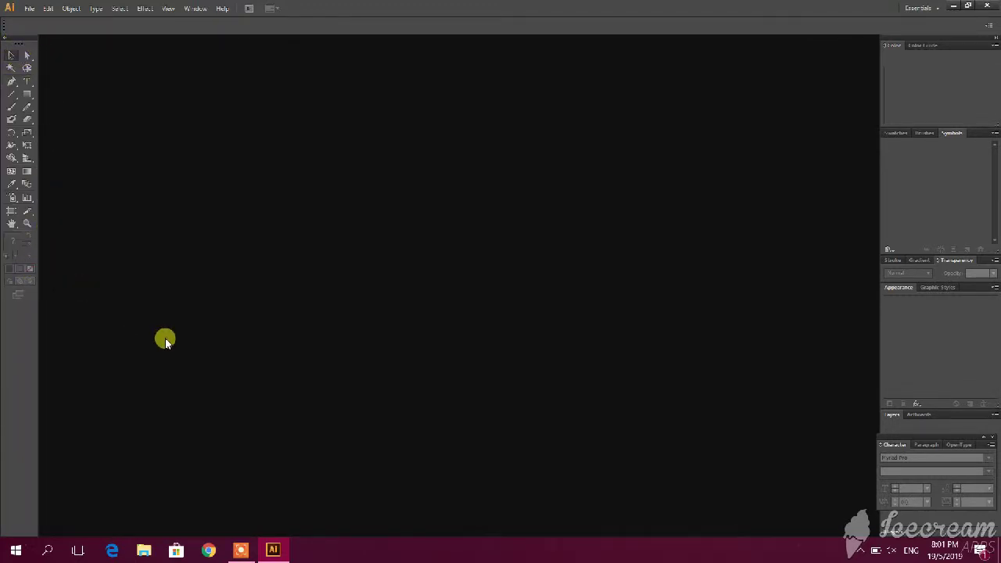
pyautogui.click(11, 59)
pyautogui.click(30, 9)
# Step: Open the floral card file 07.ai from the Desktop and centre the card in view
pyautogui.click(67, 49)
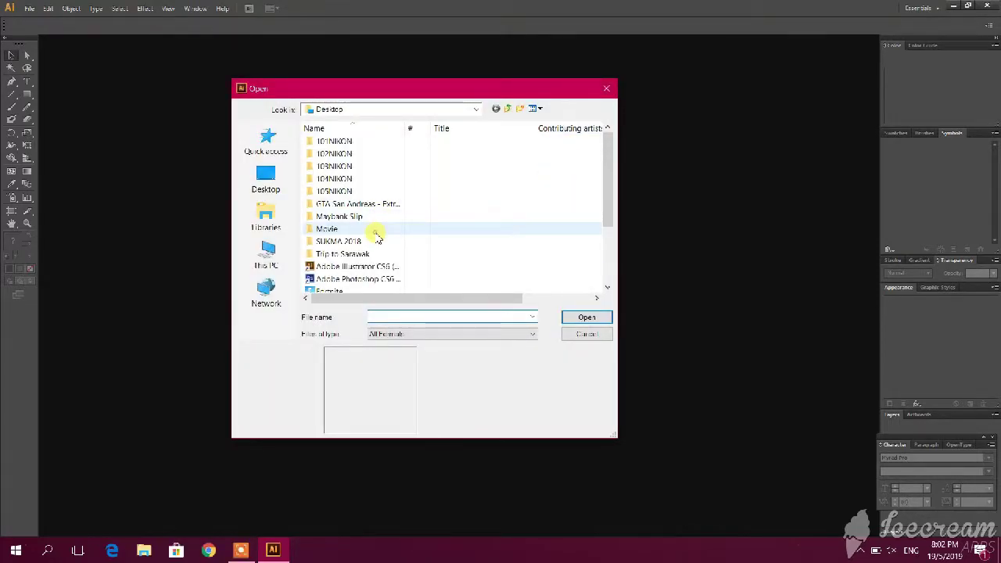
pyautogui.scroll(-2, 369, 235)
pyautogui.doubleClick(369, 232)
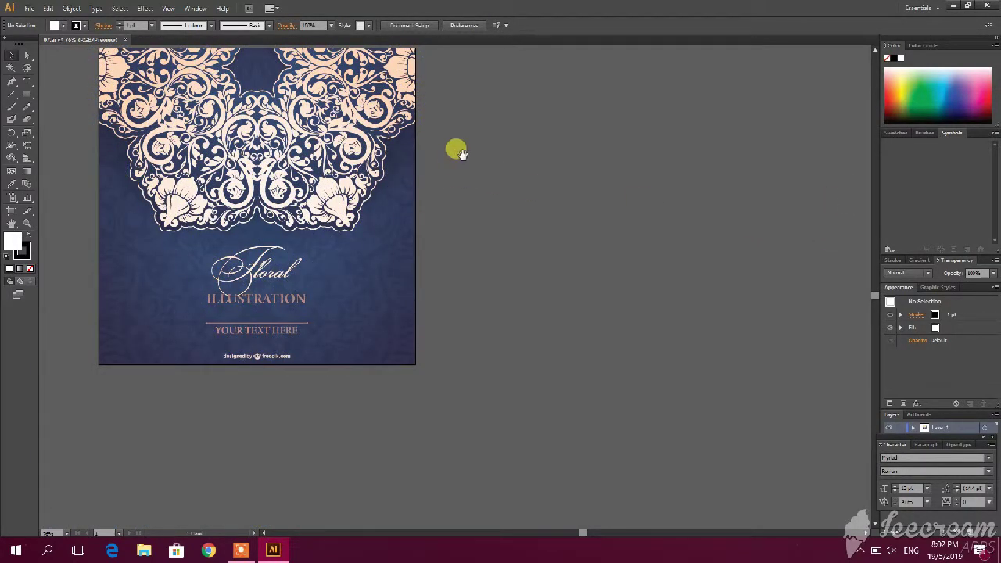
pyautogui.moveTo(453, 148); pyautogui.dragTo(581, 201)
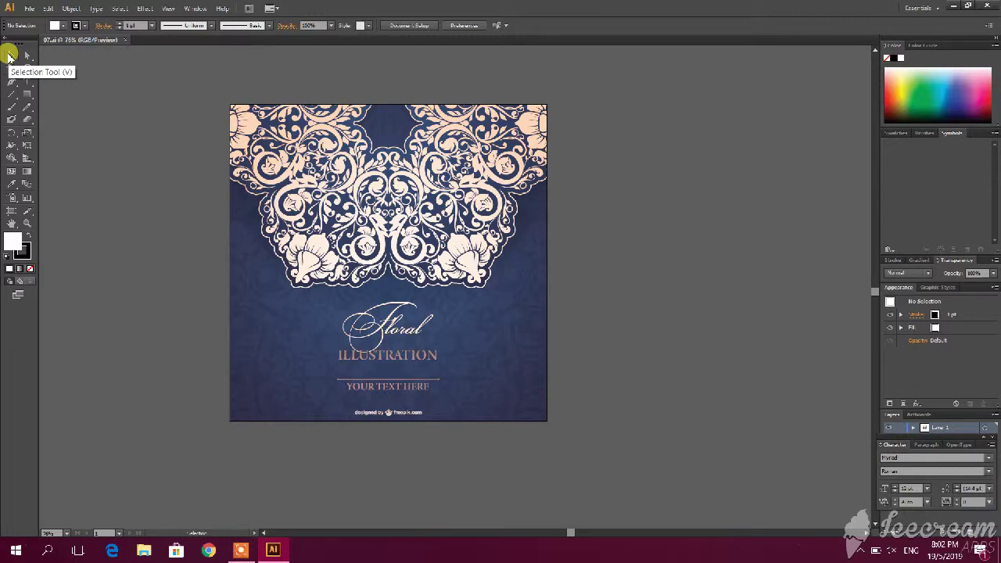
pyautogui.click(10, 57)
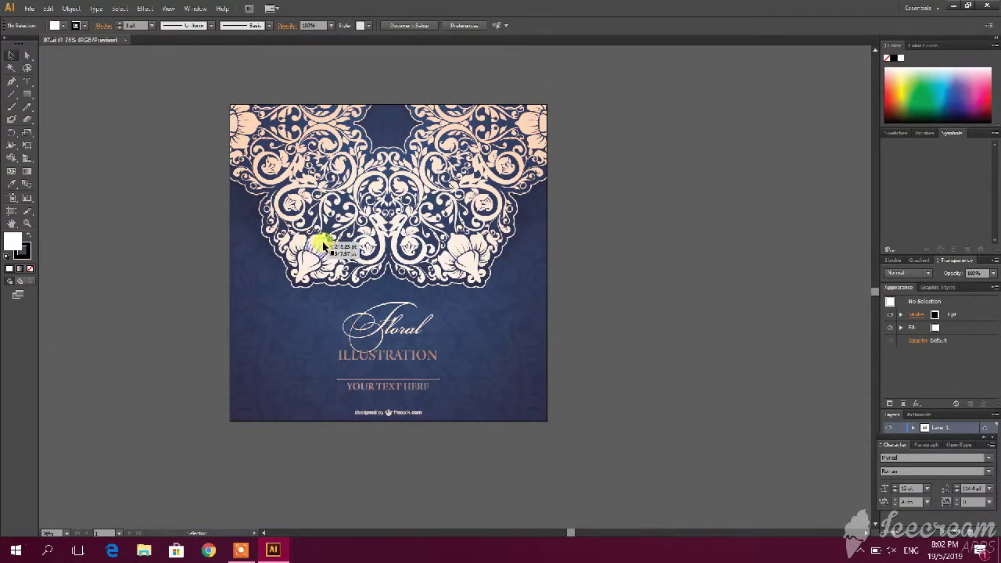
# Step: Release the card artwork's clipping mask and move the Floral title off the card to the right
pyautogui.click(385, 324)
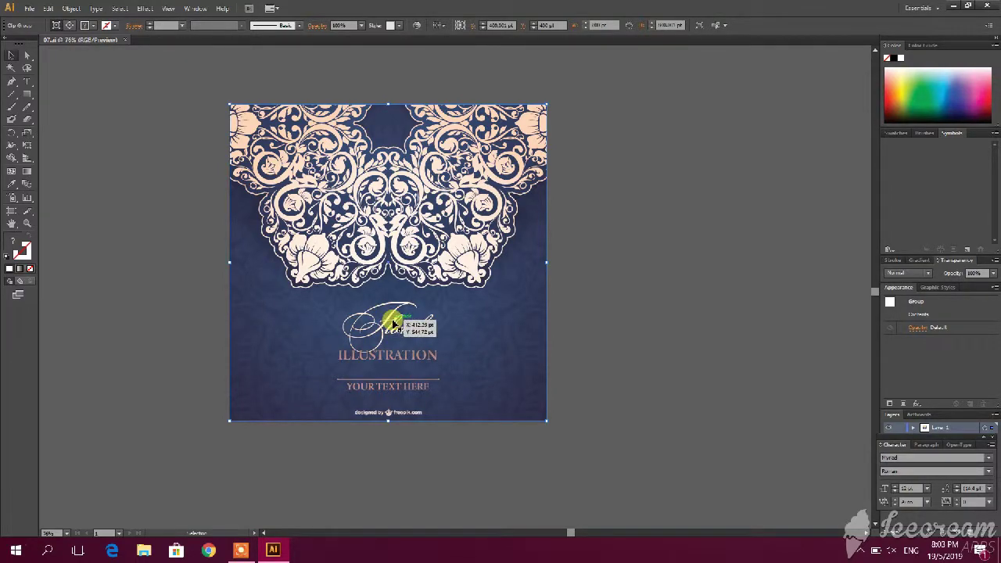
pyautogui.rightClick(452, 330)
pyautogui.click(473, 393)
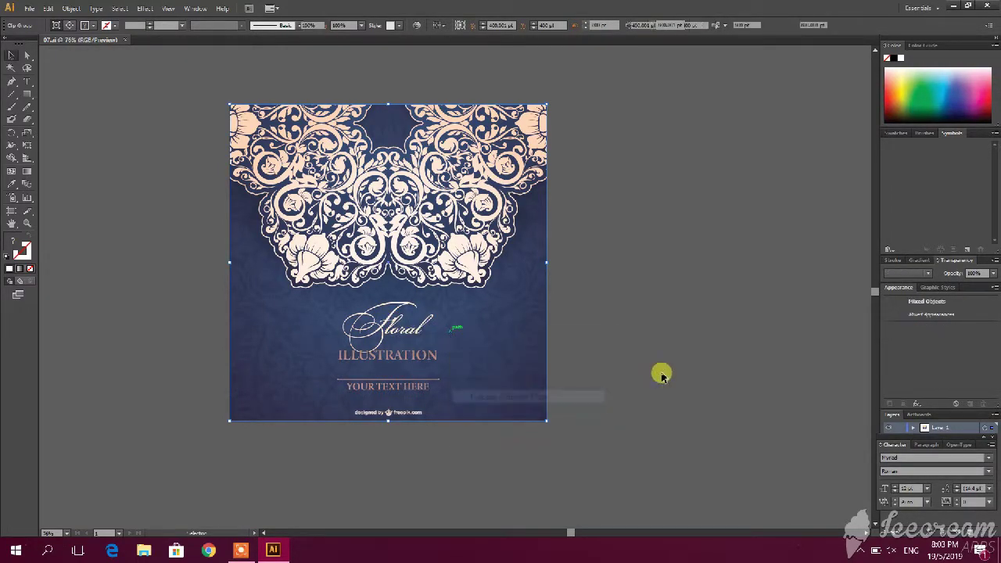
pyautogui.click(397, 329)
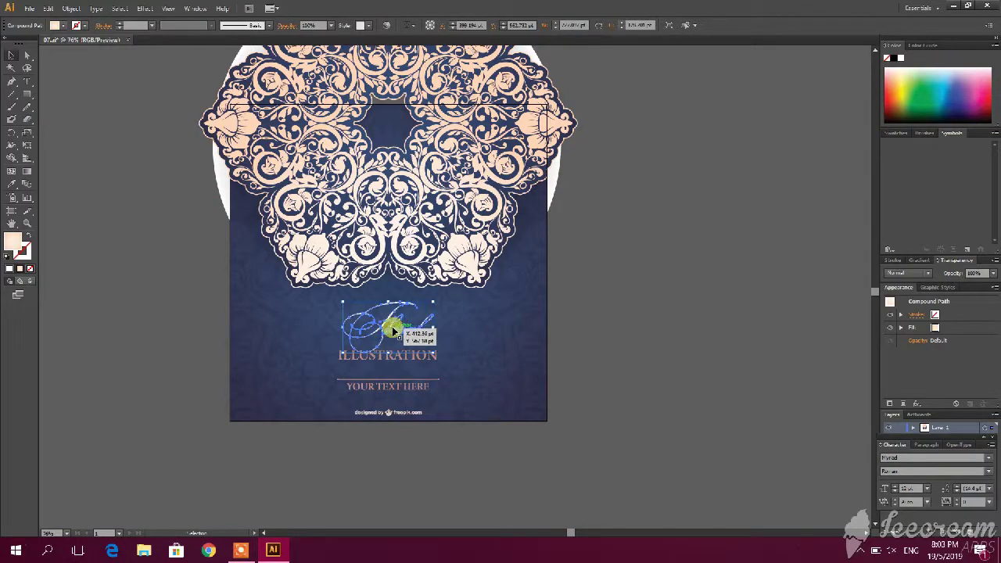
pyautogui.moveTo(394, 332)
pyautogui.mouseDown()
pyautogui.moveTo(270, 322)
pyautogui.moveTo(540, 317)
pyautogui.moveTo(762, 174)
pyautogui.mouseUp()
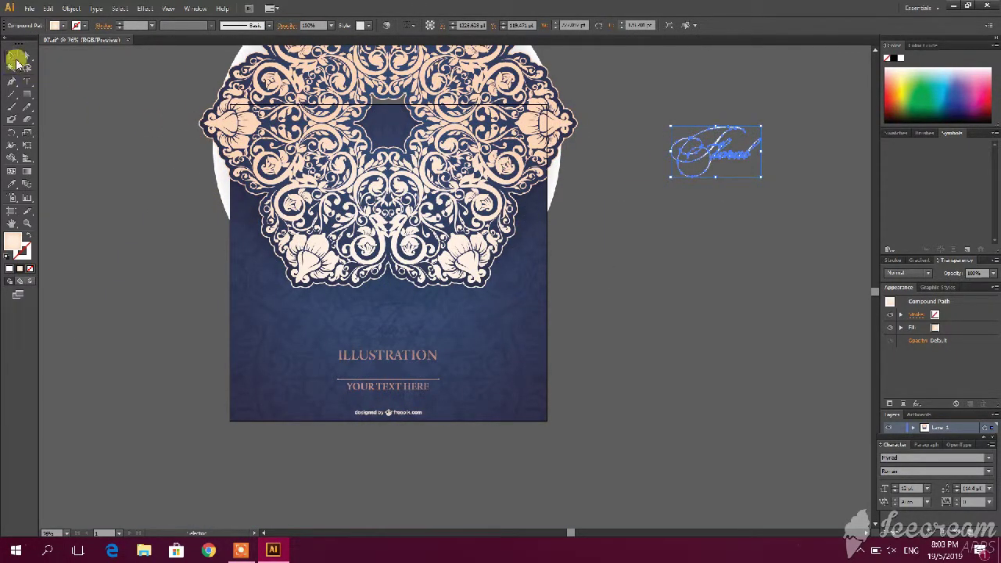
# Step: Move the mandala, cloud and star outlines and the glowing moon off the navy card
pyautogui.moveTo(322, 141); pyautogui.dragTo(324, 461)
pyautogui.moveTo(462, 354); pyautogui.dragTo(176, 336)
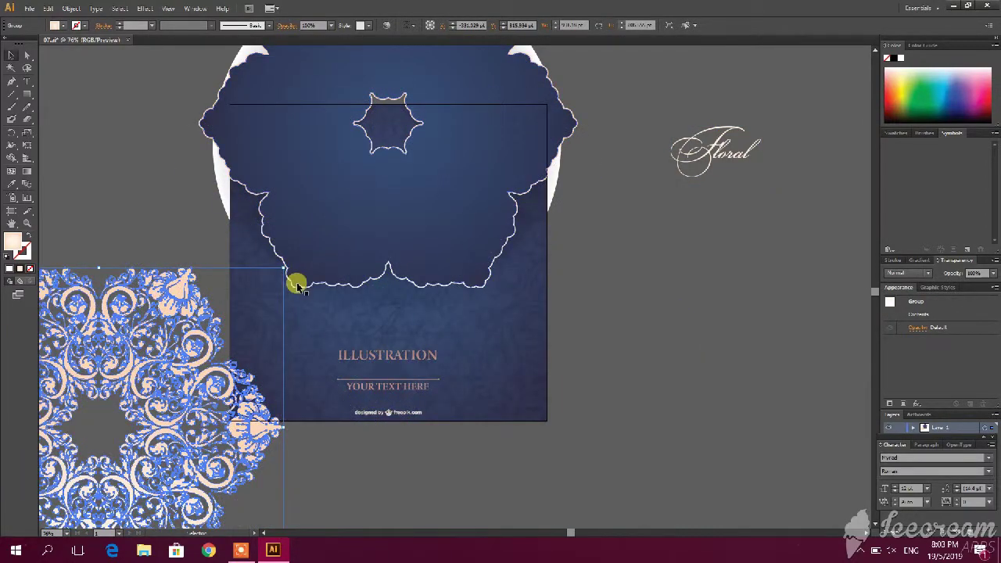
pyautogui.moveTo(300, 290)
pyautogui.mouseDown()
pyautogui.moveTo(425, 167)
pyautogui.moveTo(414, 156)
pyautogui.mouseUp()
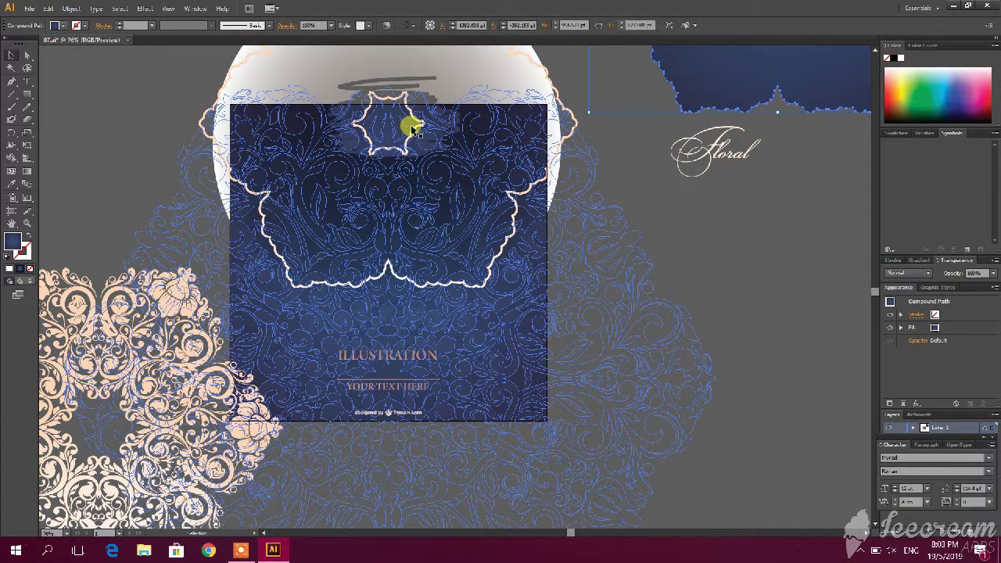
pyautogui.moveTo(412, 127)
pyautogui.mouseDown()
pyautogui.moveTo(547, 143)
pyautogui.moveTo(654, 307)
pyautogui.mouseUp()
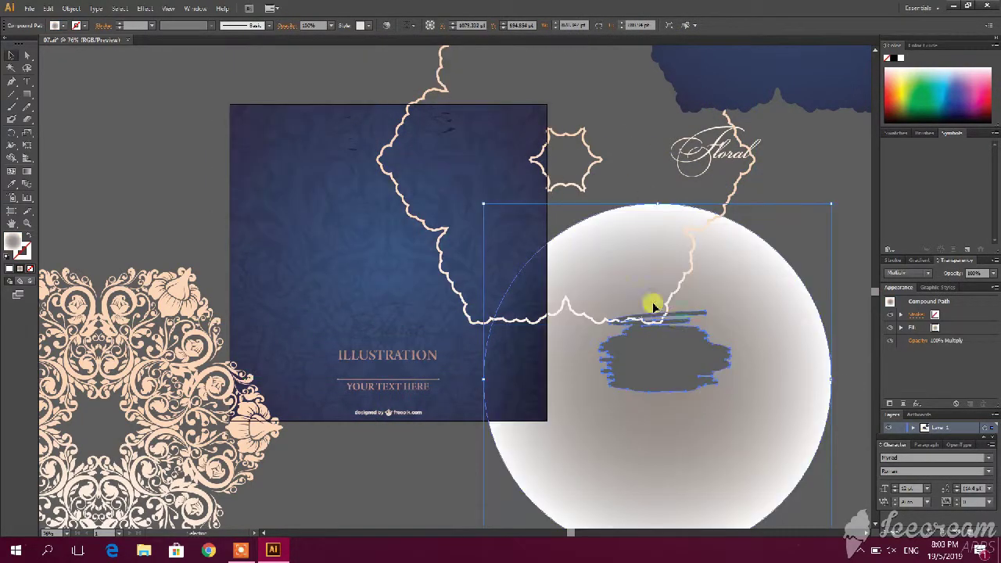
pyautogui.moveTo(630, 276); pyautogui.dragTo(787, 402)
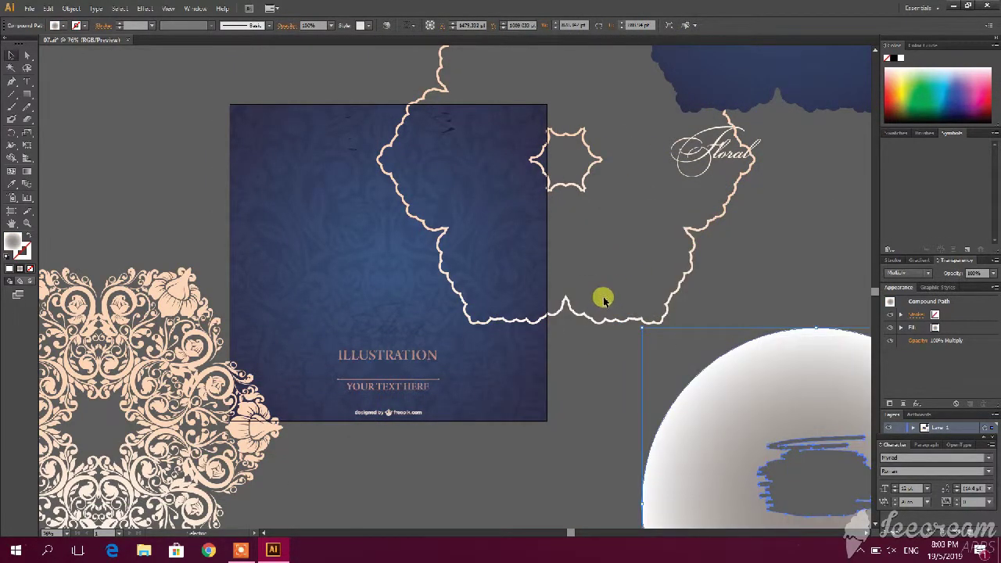
pyautogui.moveTo(581, 314); pyautogui.dragTo(786, 264)
pyautogui.click(630, 259)
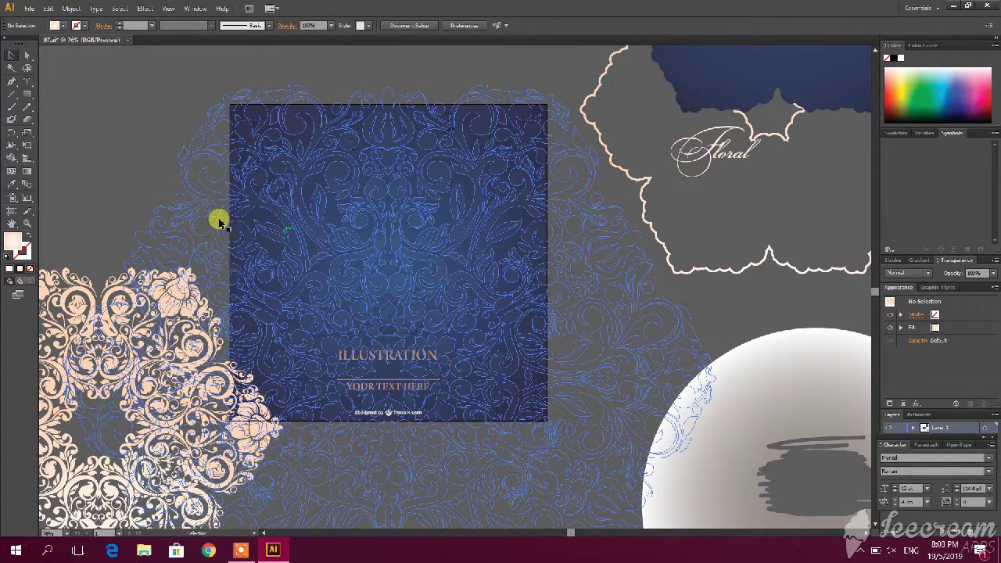
pyautogui.moveTo(217, 216); pyautogui.dragTo(405, 178)
pyautogui.moveTo(340, 275); pyautogui.dragTo(250, 158)
# Step: Pull loose petal pieces off the mandala's top with the Direct Selection tool
pyautogui.click(216, 77)
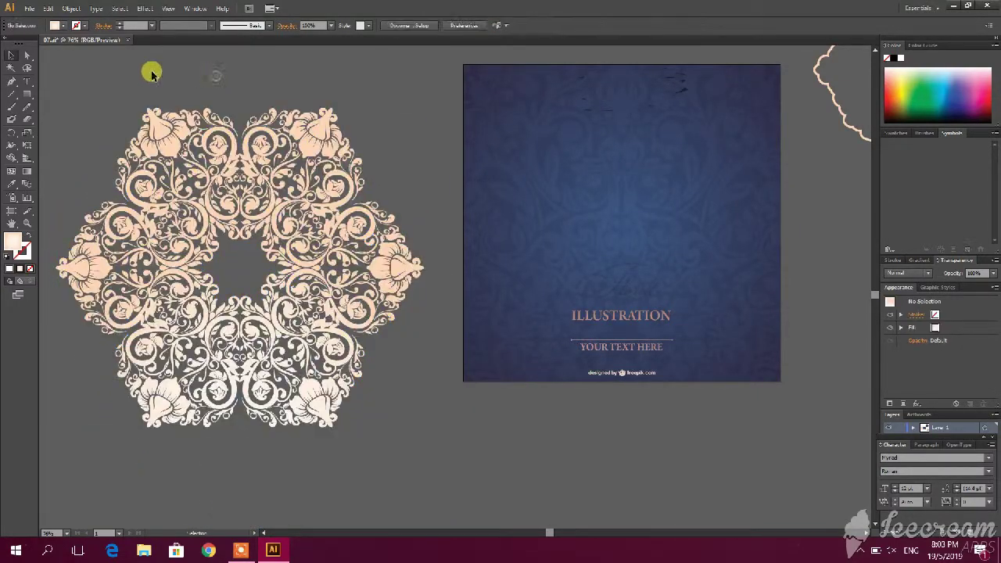
pyautogui.click(172, 147)
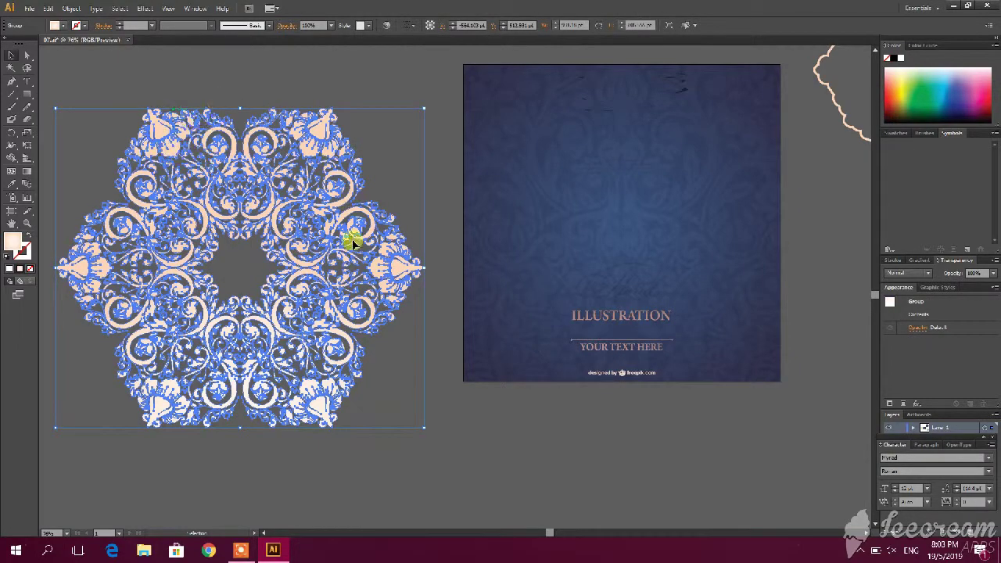
pyautogui.click(120, 76)
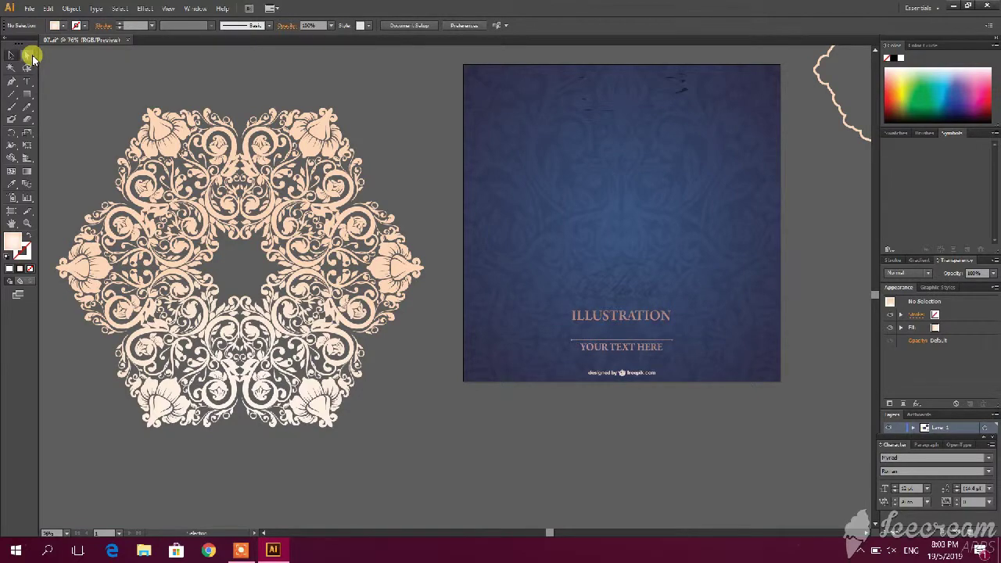
pyautogui.click(33, 60)
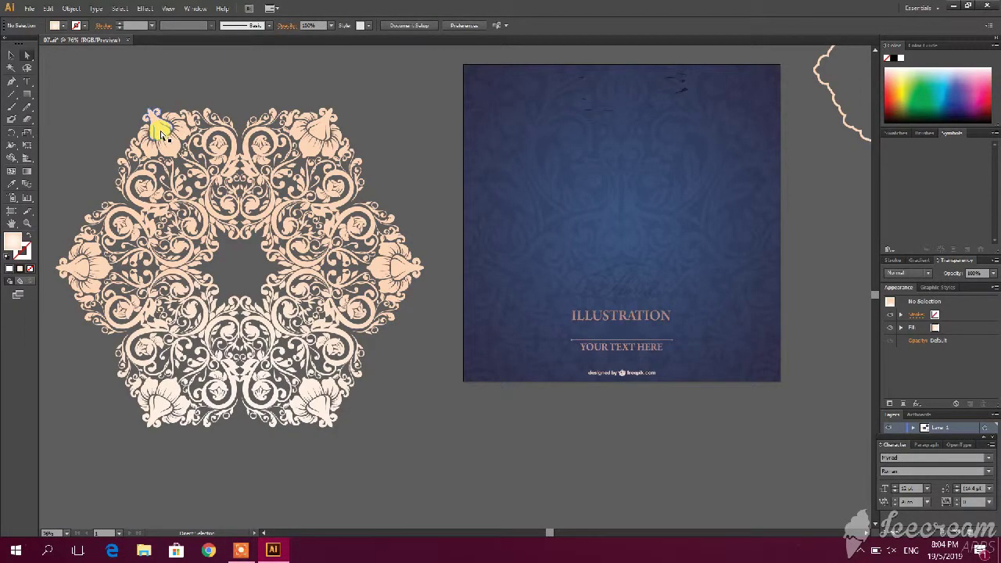
pyautogui.moveTo(159, 131); pyautogui.dragTo(139, 99)
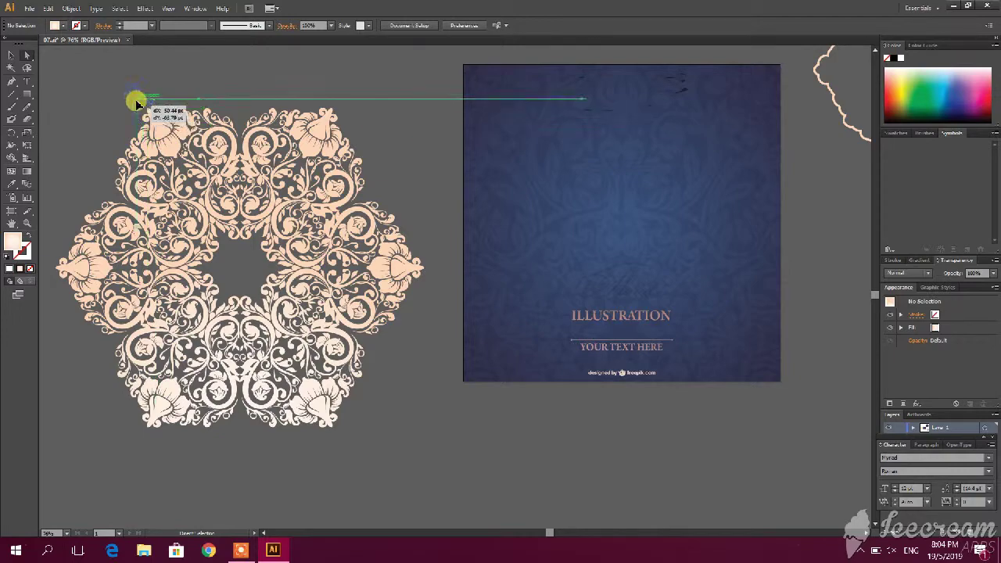
pyautogui.click(195, 78)
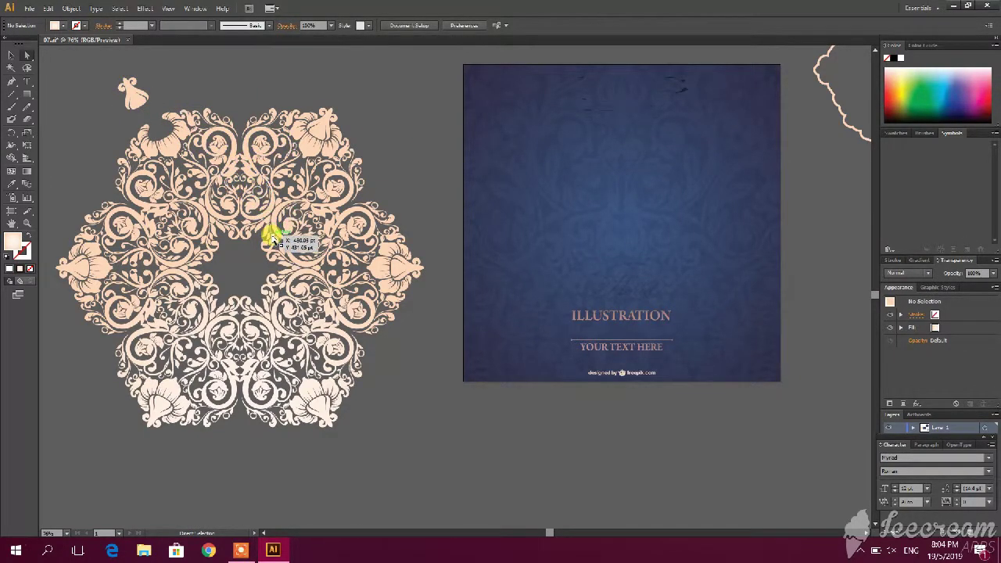
pyautogui.moveTo(288, 226); pyautogui.dragTo(429, 153)
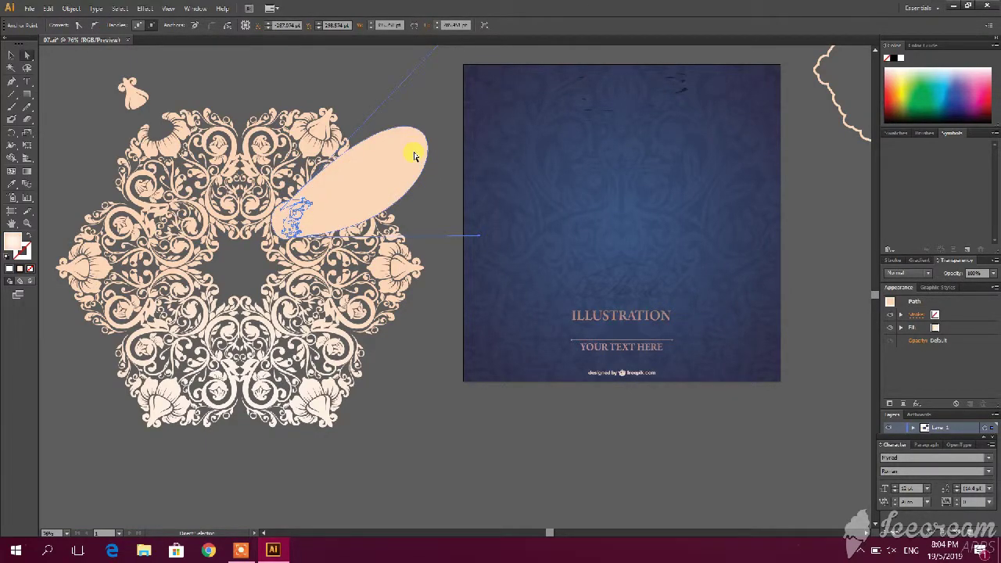
pyautogui.hotkey('ctrl', 'z')
pyautogui.moveTo(324, 134); pyautogui.dragTo(360, 88)
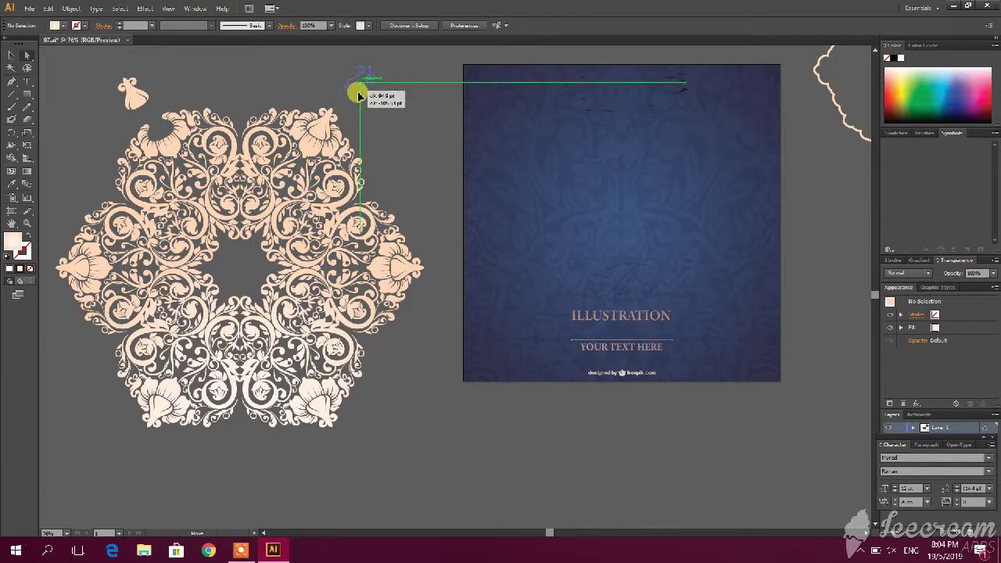
pyautogui.moveTo(401, 272); pyautogui.dragTo(437, 266)
pyautogui.click(436, 204)
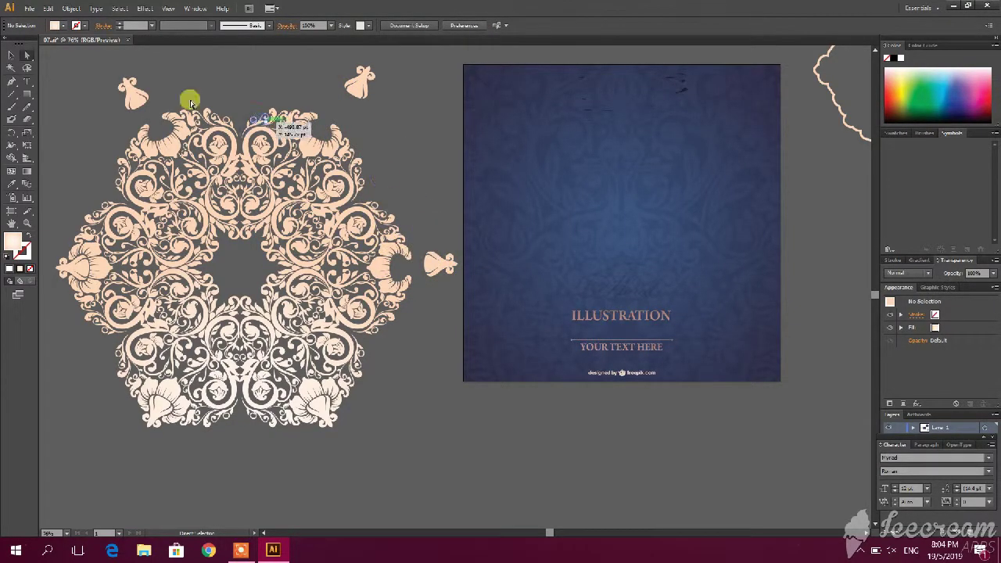
# Step: Ungroup the floral mandala into separate pieces
pyautogui.click(28, 56)
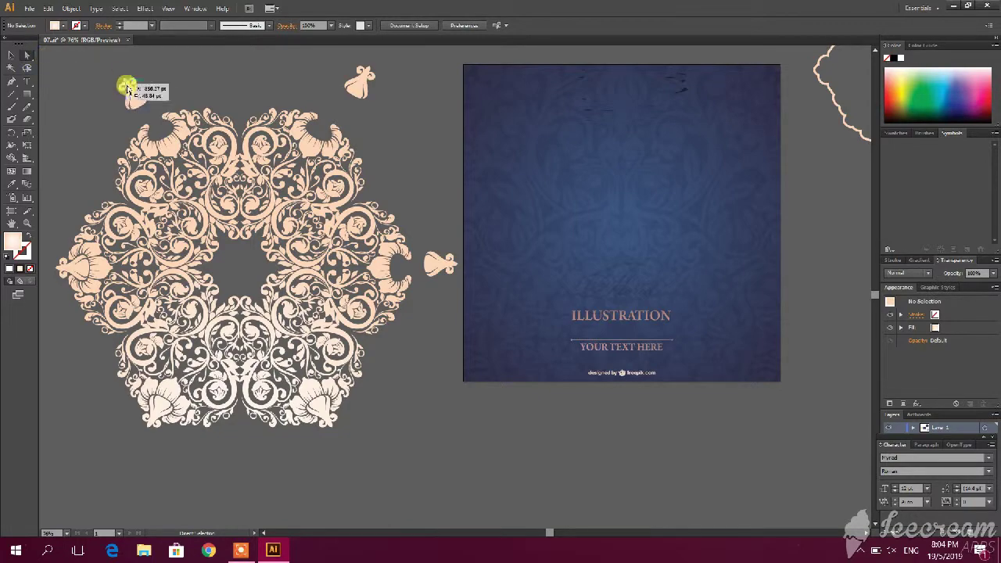
pyautogui.click(12, 54)
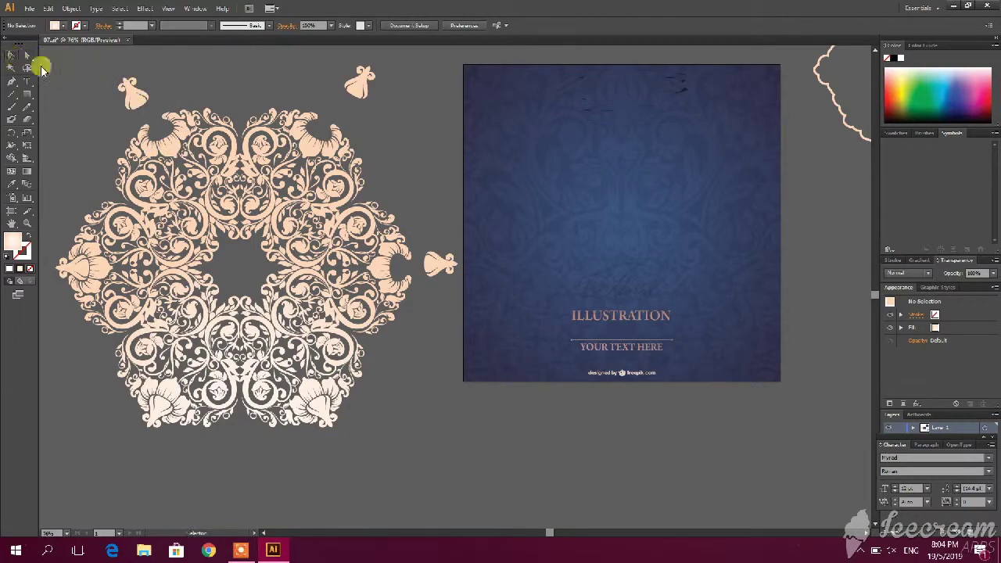
pyautogui.click(168, 147)
pyautogui.rightClick(168, 149)
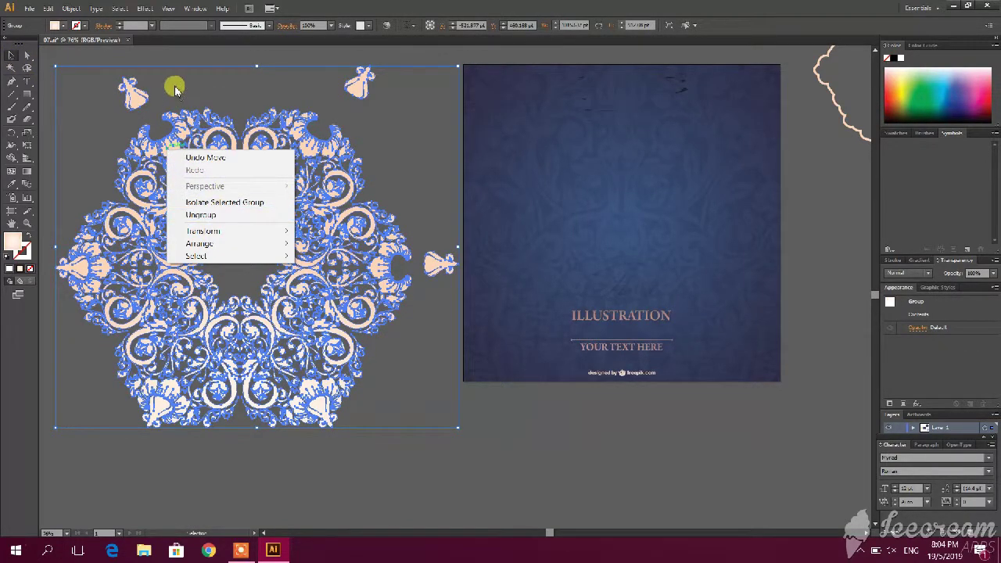
pyautogui.click(159, 50)
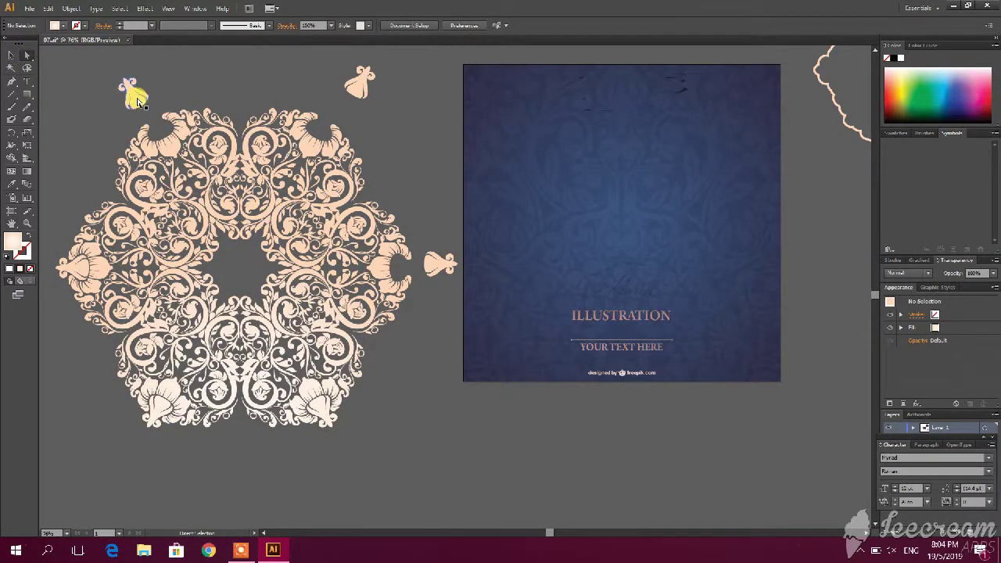
# Step: Fit the two loose petals onto the ornament's upper-left and upper-right edges
pyautogui.moveTo(128, 96); pyautogui.dragTo(161, 133)
pyautogui.click(179, 90)
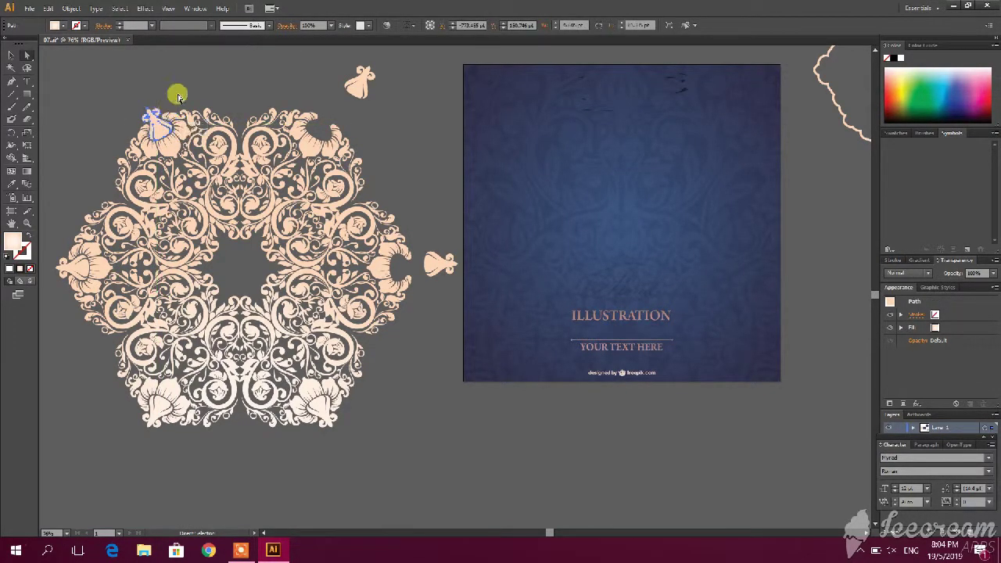
pyautogui.moveTo(357, 90); pyautogui.dragTo(318, 133)
pyautogui.click(420, 105)
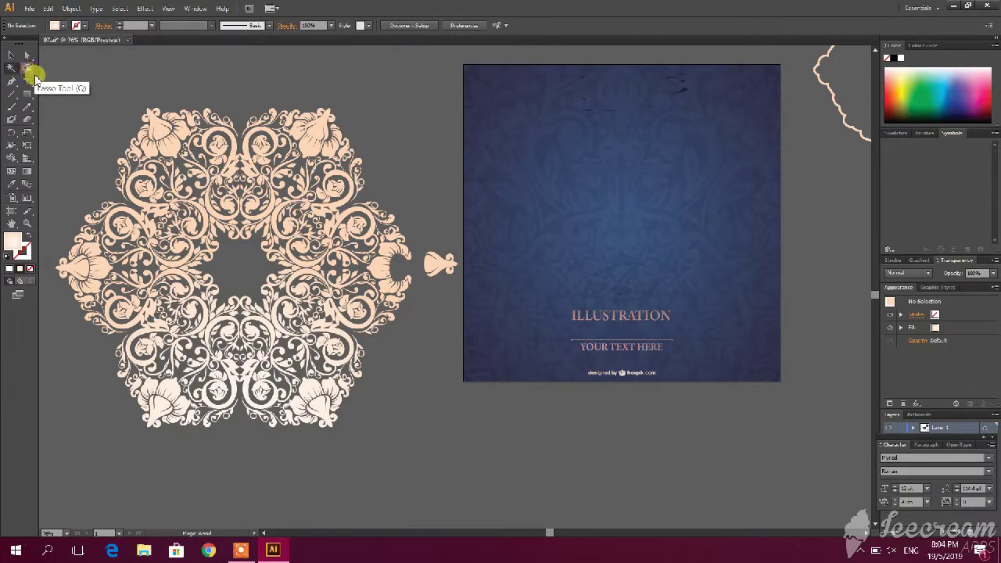
pyautogui.moveTo(148, 118); pyautogui.dragTo(219, 205)
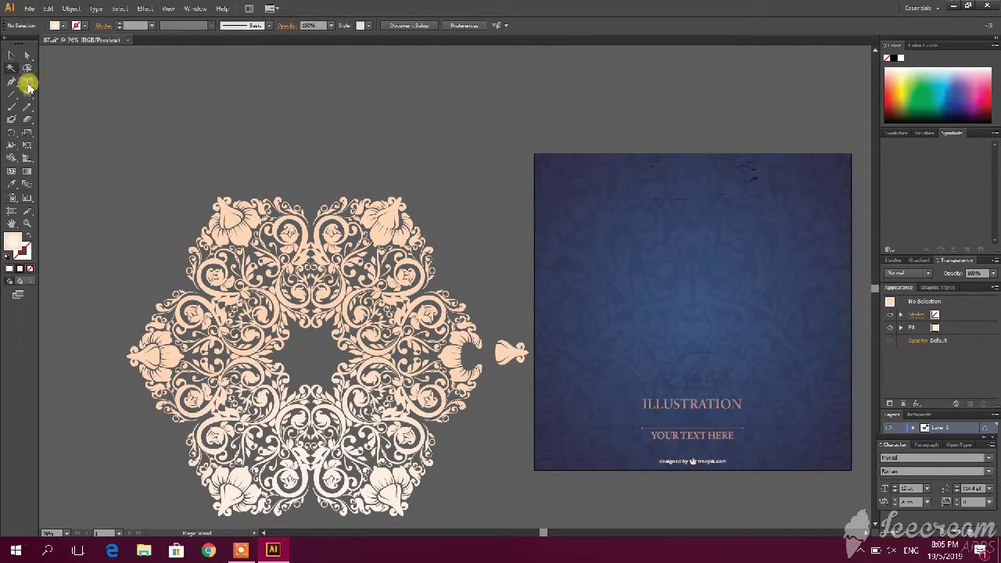
# Step: Type 'Selamat Hari Raya' above the ornament, enlarge it, and move it onto the navy card
pyautogui.click(27, 82)
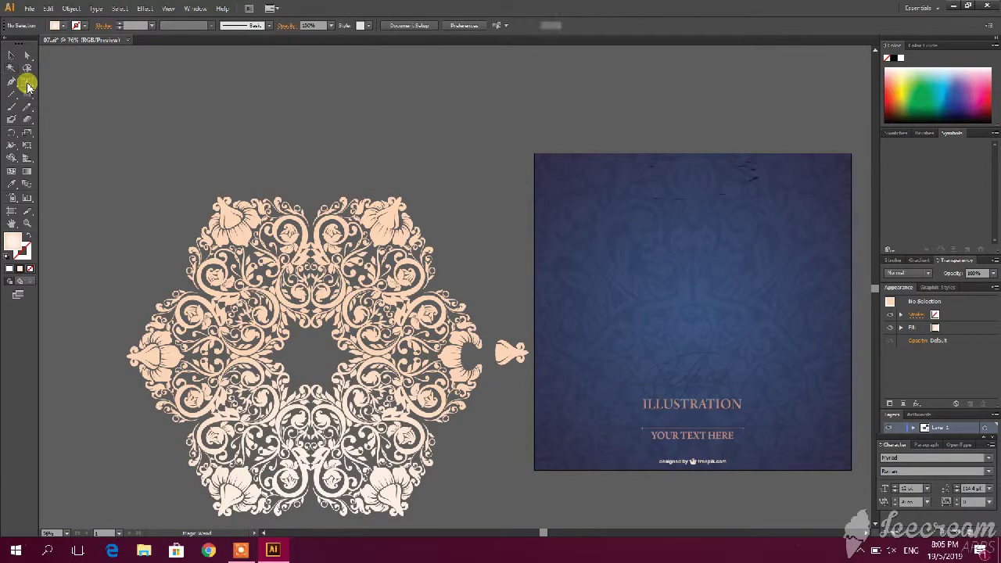
pyautogui.click(173, 102)
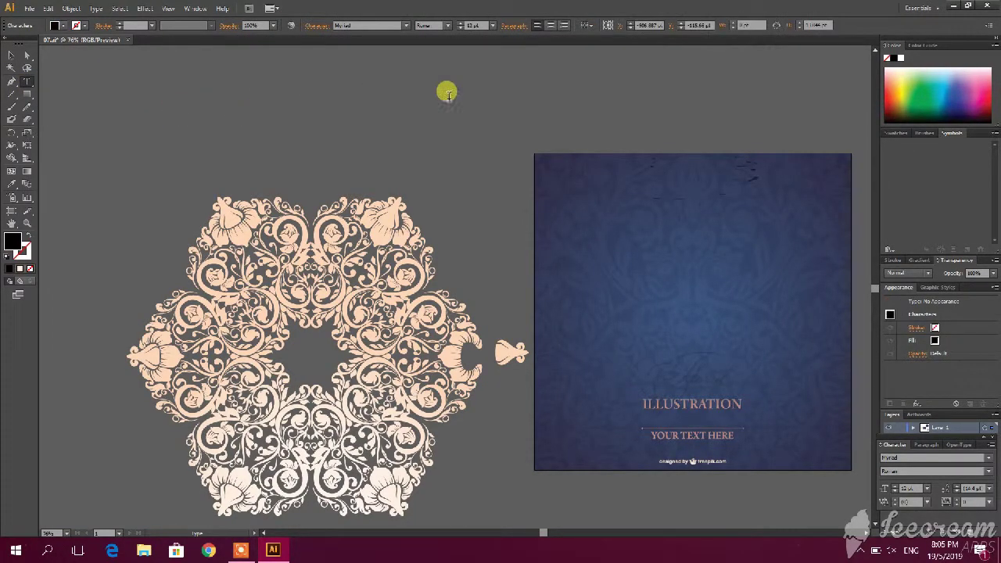
pyautogui.write('a')
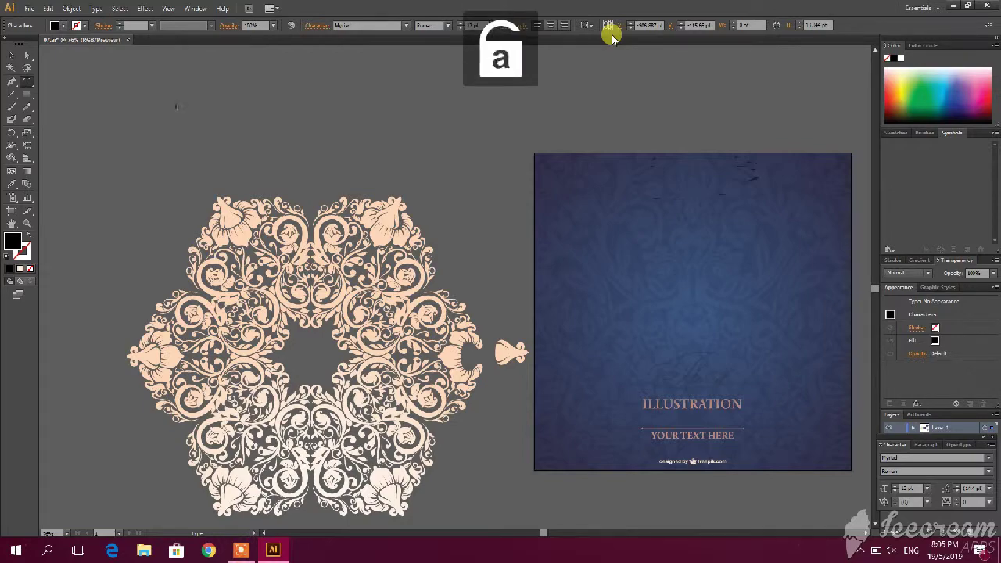
pyautogui.write('Selena Gail')
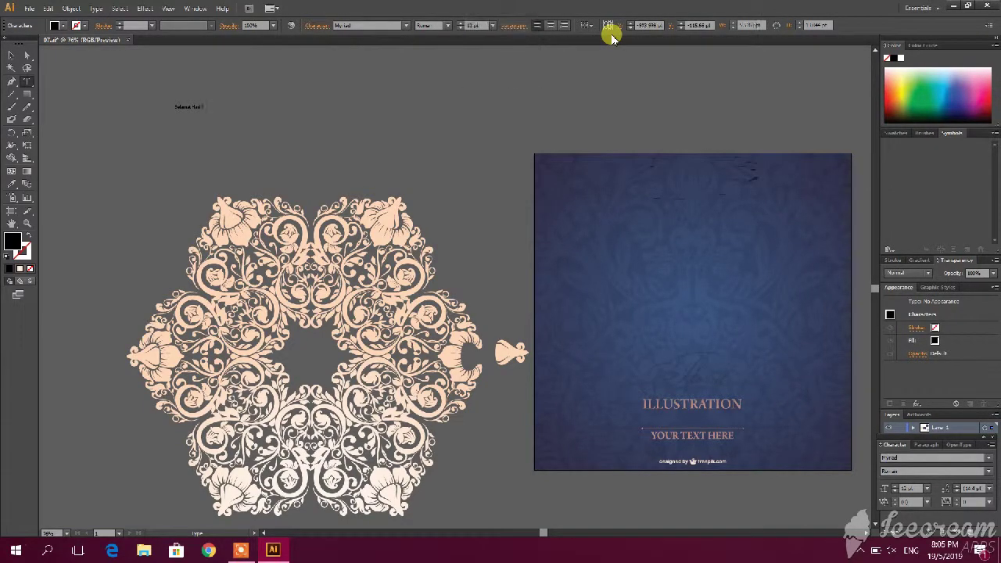
pyautogui.press('capslock')
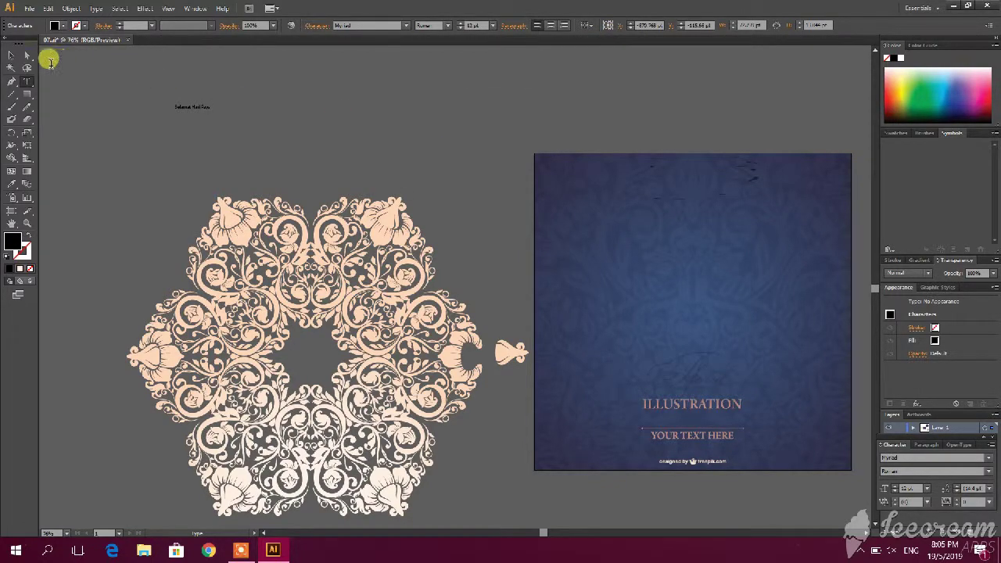
pyautogui.click(15, 58)
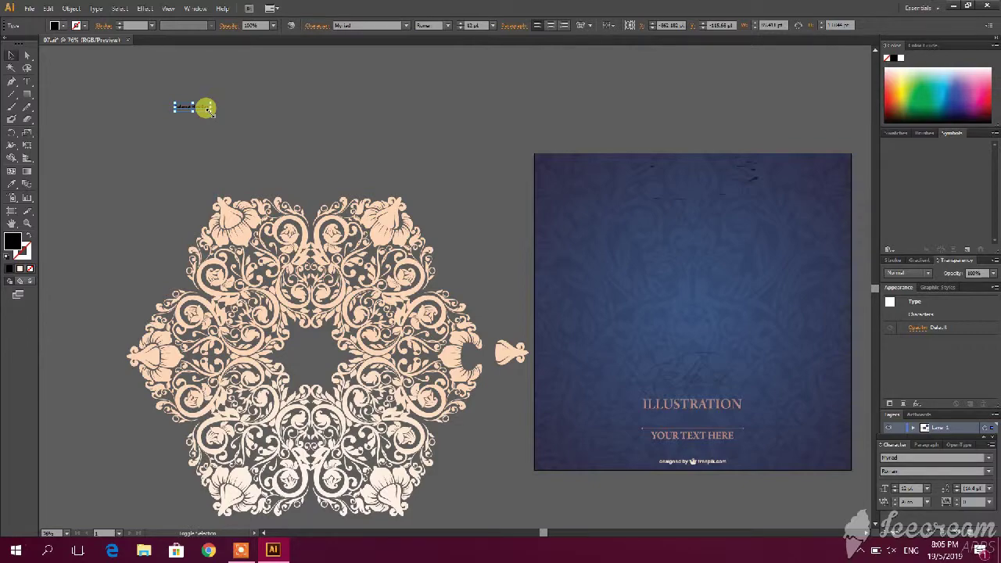
pyautogui.moveTo(207, 108); pyautogui.dragTo(504, 202)
pyautogui.click(535, 87)
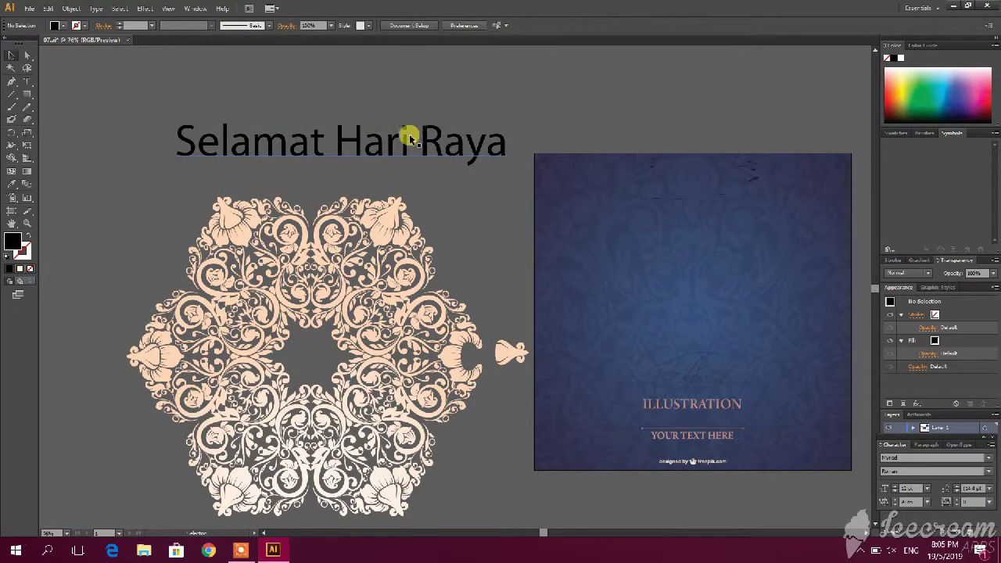
pyautogui.moveTo(377, 139)
pyautogui.mouseDown()
pyautogui.moveTo(726, 230)
pyautogui.moveTo(521, 212)
pyautogui.mouseUp()
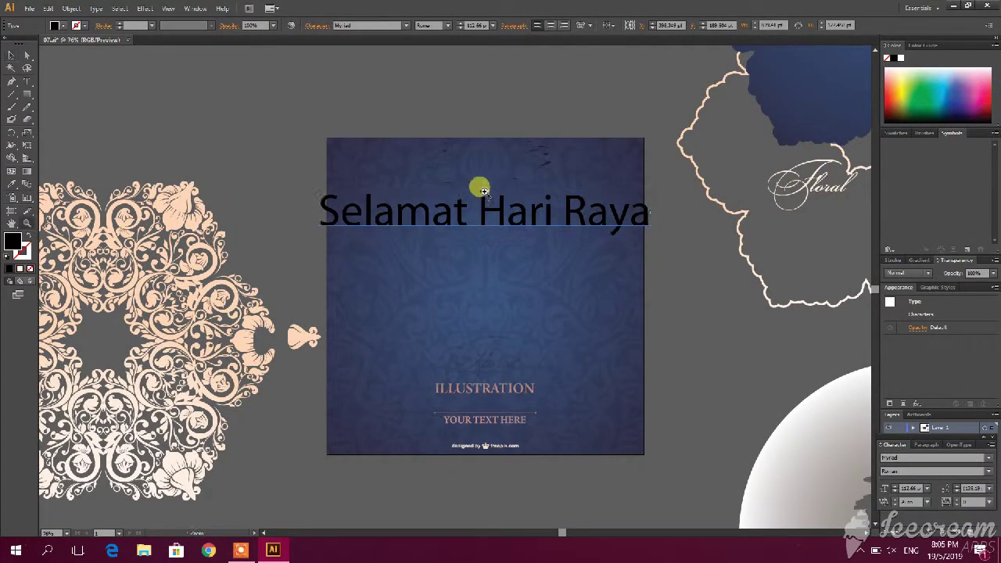
# Step: Zoom in, select only the 'Selamat Hari Raya' text, and scale it down
pyautogui.hotkey('ctrl', '=')
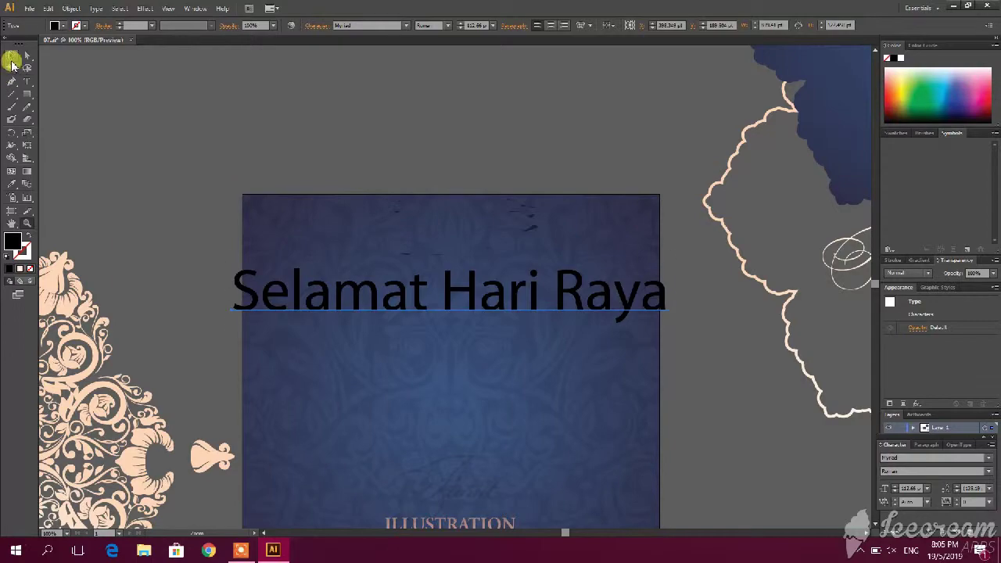
pyautogui.click(12, 59)
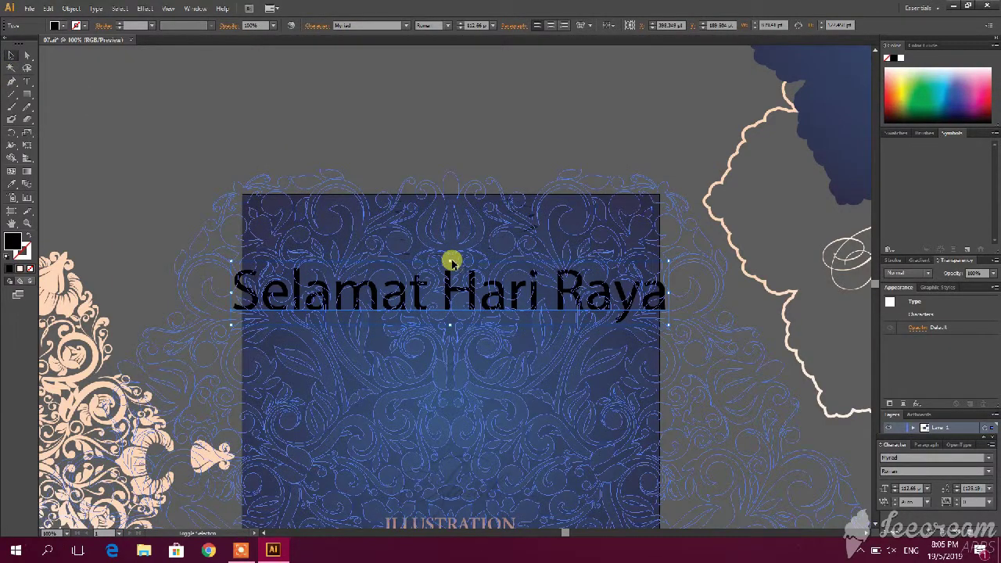
pyautogui.click(451, 262)
pyautogui.hotkey('ctrl', '2')
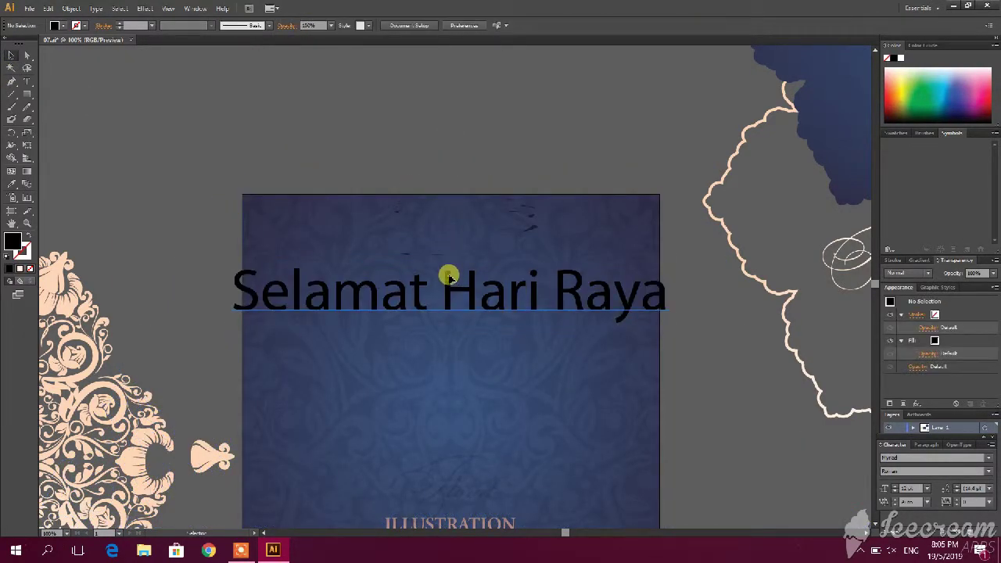
pyautogui.click(449, 278)
pyautogui.keyDown('shift'); pyautogui.click(449, 259); pyautogui.keyUp('shift')
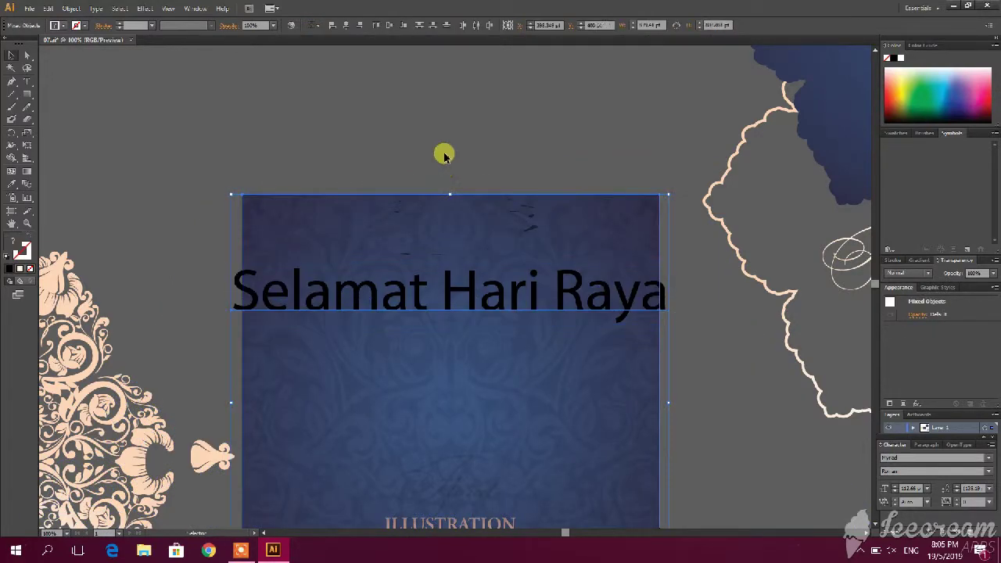
pyautogui.click(447, 275)
pyautogui.moveTo(449, 260); pyautogui.dragTo(449, 275)
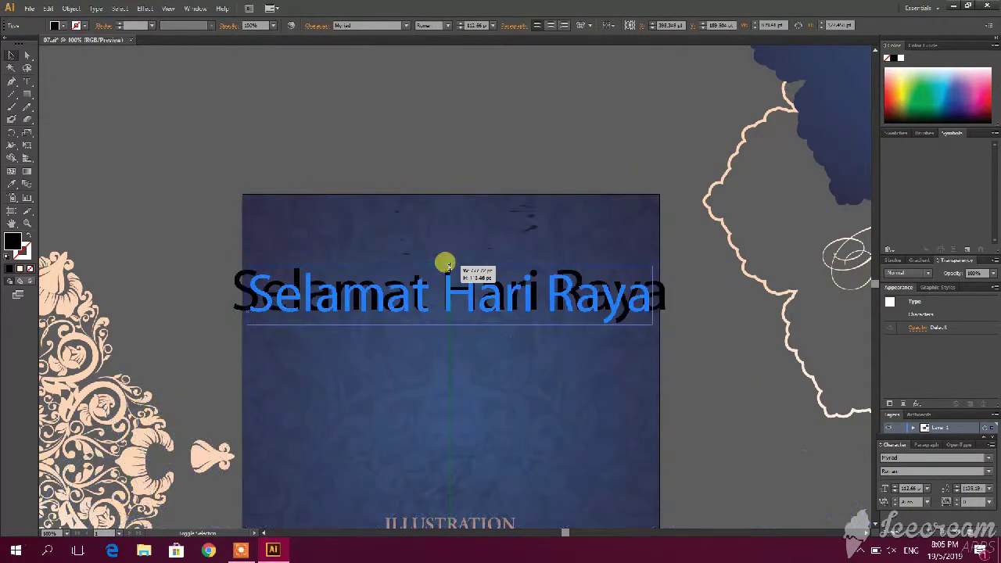
# Step: Move the resized text off the card to the pasteboard above its left side
pyautogui.click(412, 158)
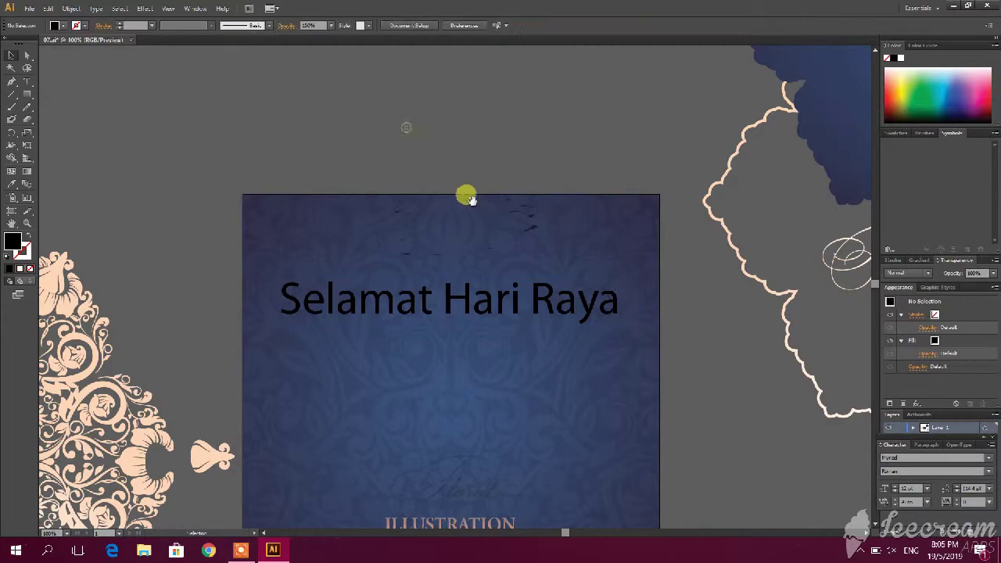
pyautogui.moveTo(464, 194); pyautogui.dragTo(427, 152)
pyautogui.moveTo(182, 145); pyautogui.dragTo(284, 152)
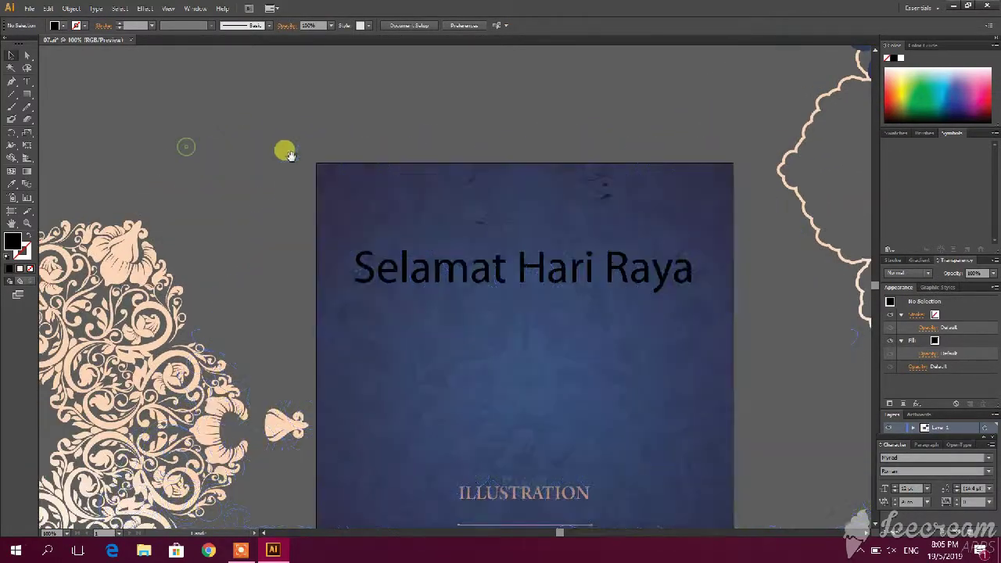
pyautogui.moveTo(572, 271); pyautogui.dragTo(331, 125)
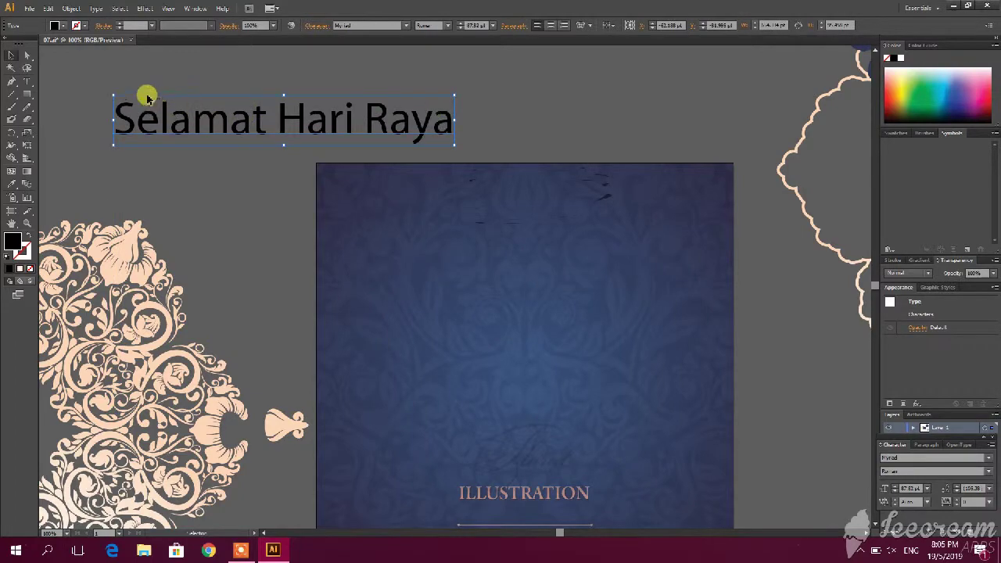
# Step: With the Pen tool, start a crescent above the text with its sharp top tip
pyautogui.scroll(2, 203, 114)
pyautogui.scroll(1, 219, 123)
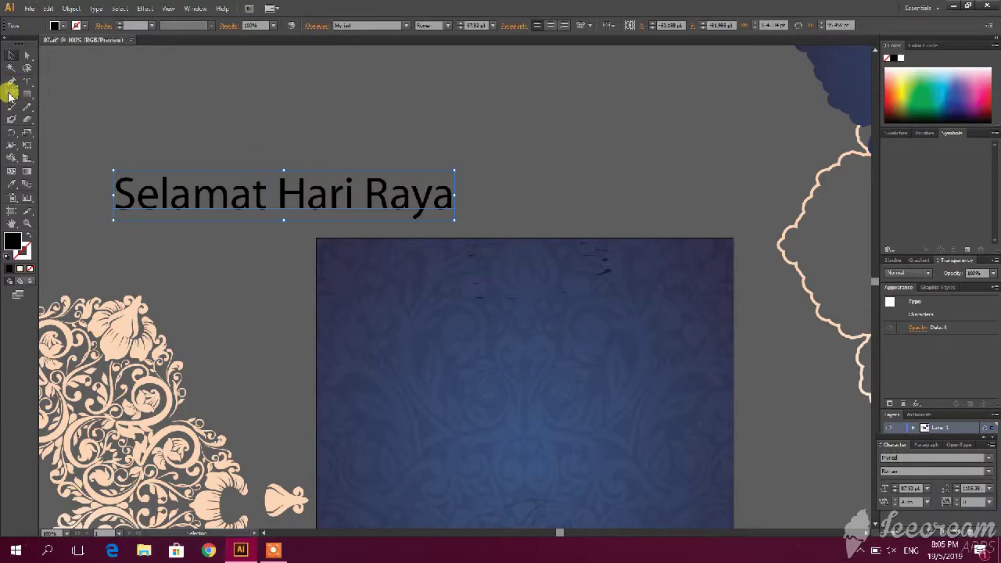
pyautogui.click(10, 84)
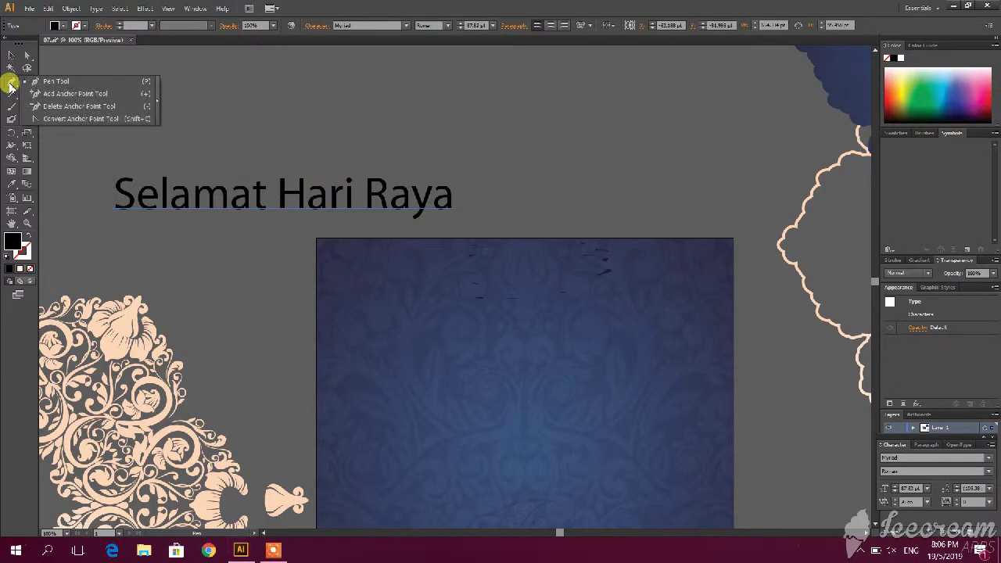
pyautogui.click(48, 80)
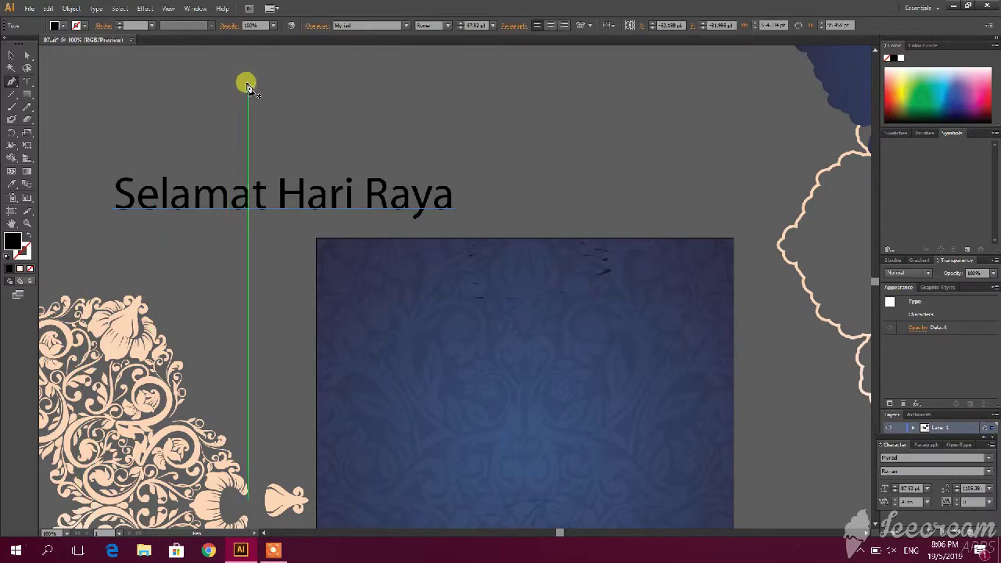
pyautogui.scroll(1, 247, 86)
pyautogui.moveTo(292, 86); pyautogui.dragTo(333, 208)
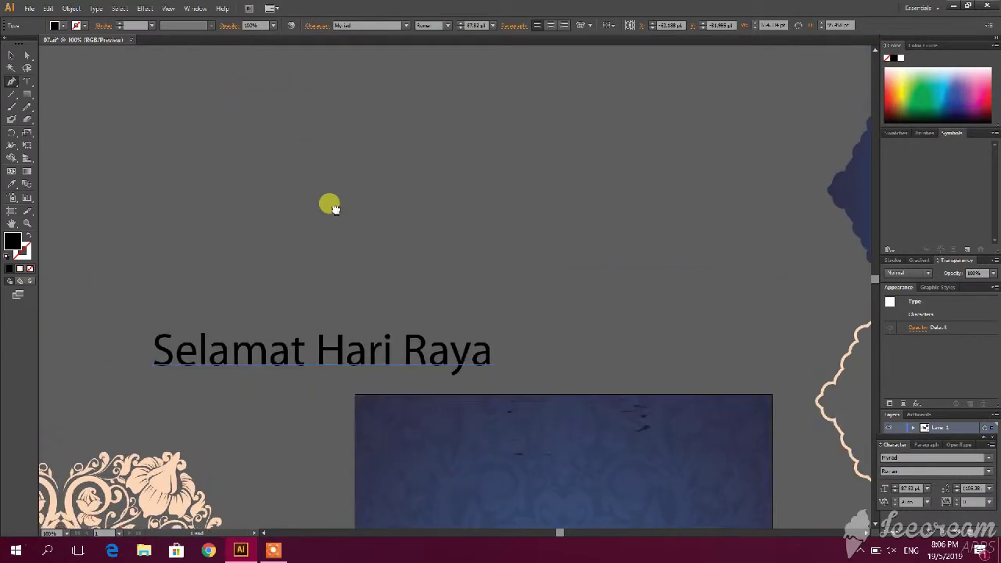
pyautogui.click(358, 94)
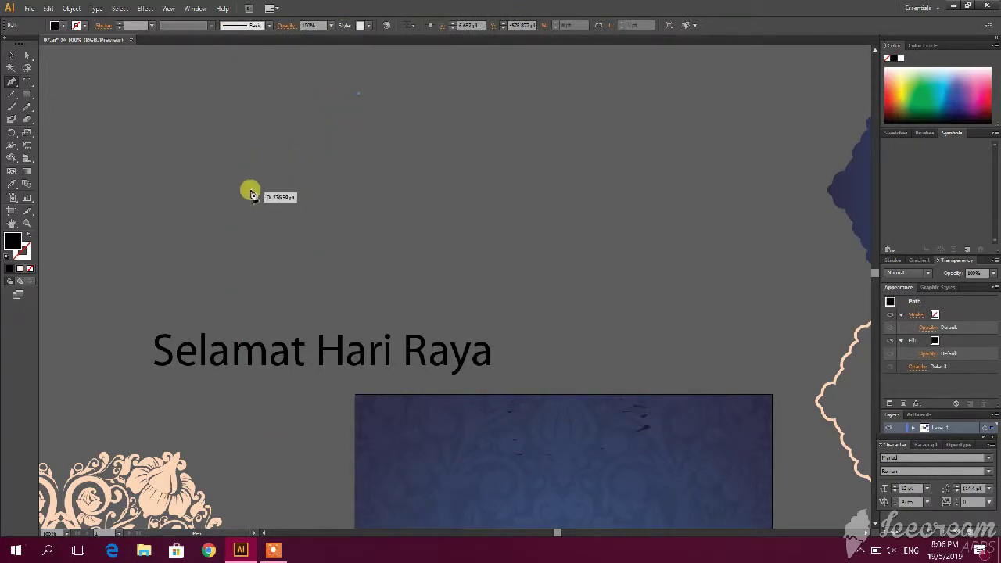
pyautogui.moveTo(272, 181); pyautogui.dragTo(272, 196)
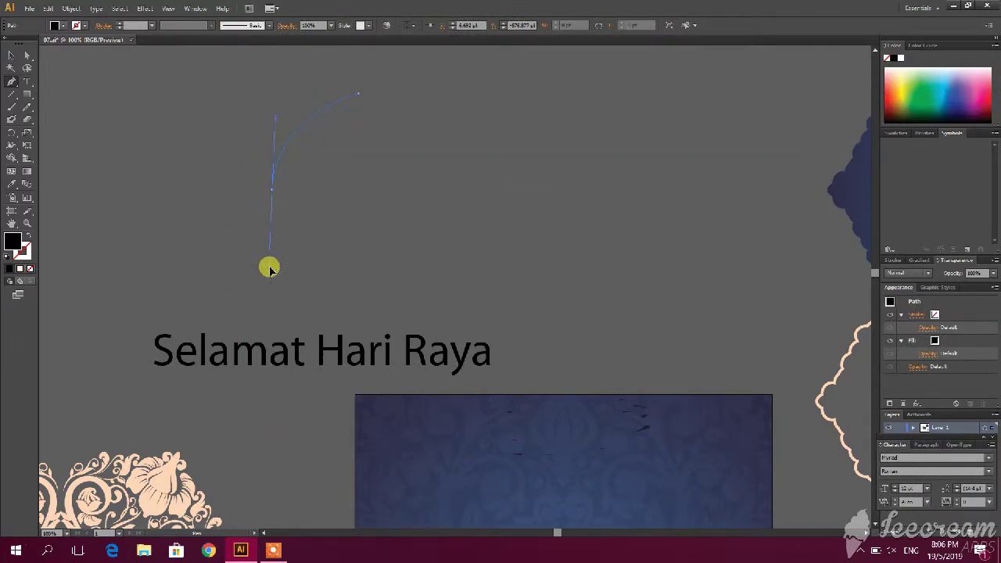
pyautogui.moveTo(269, 269); pyautogui.dragTo(269, 270)
pyautogui.click(273, 190)
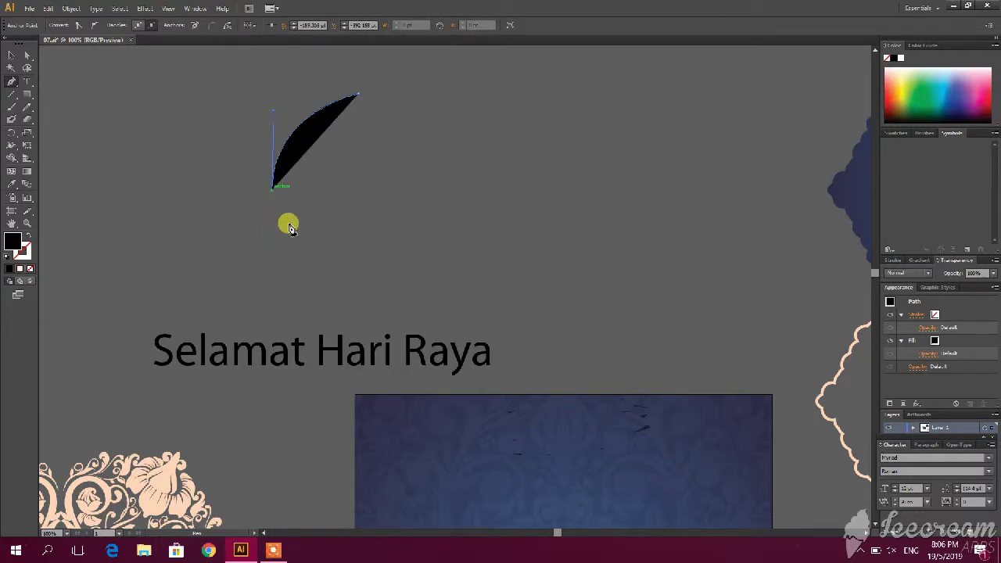
# Step: Finish the crescent's outer and inner curves, close the black shape, and shift it left
pyautogui.moveTo(358, 279); pyautogui.dragTo(444, 277)
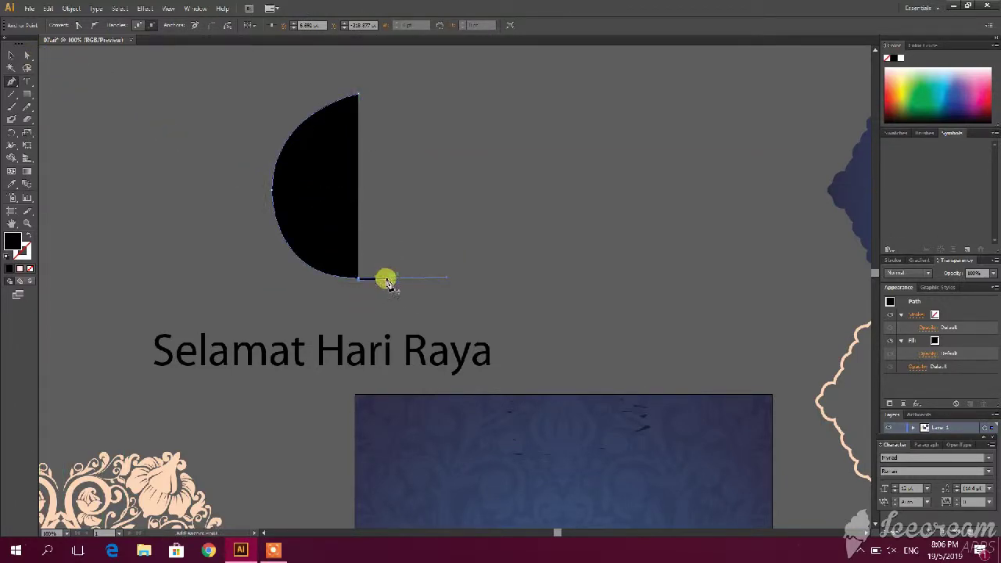
pyautogui.moveTo(382, 280); pyautogui.dragTo(366, 288)
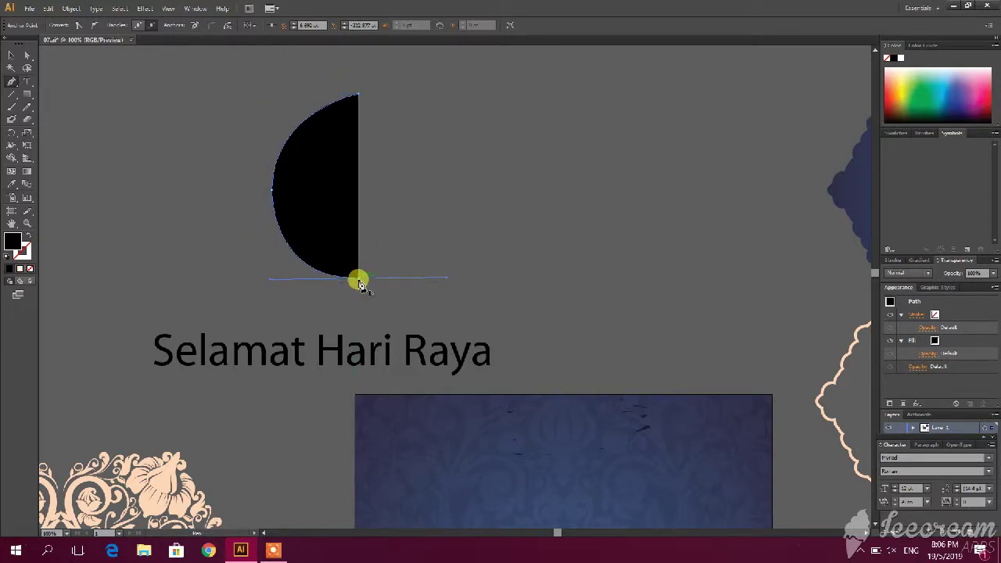
pyautogui.click(358, 278)
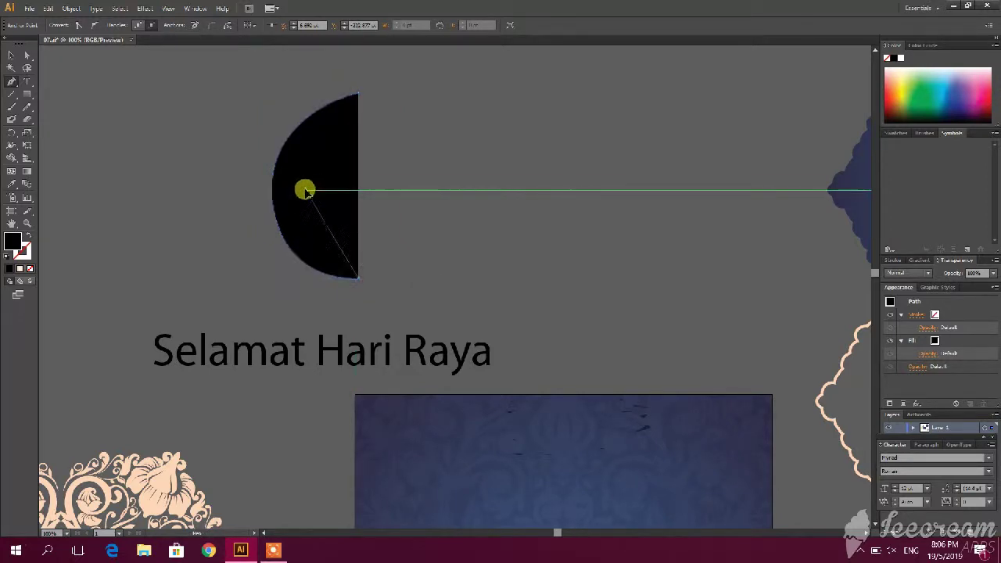
pyautogui.moveTo(304, 187); pyautogui.dragTo(308, 146)
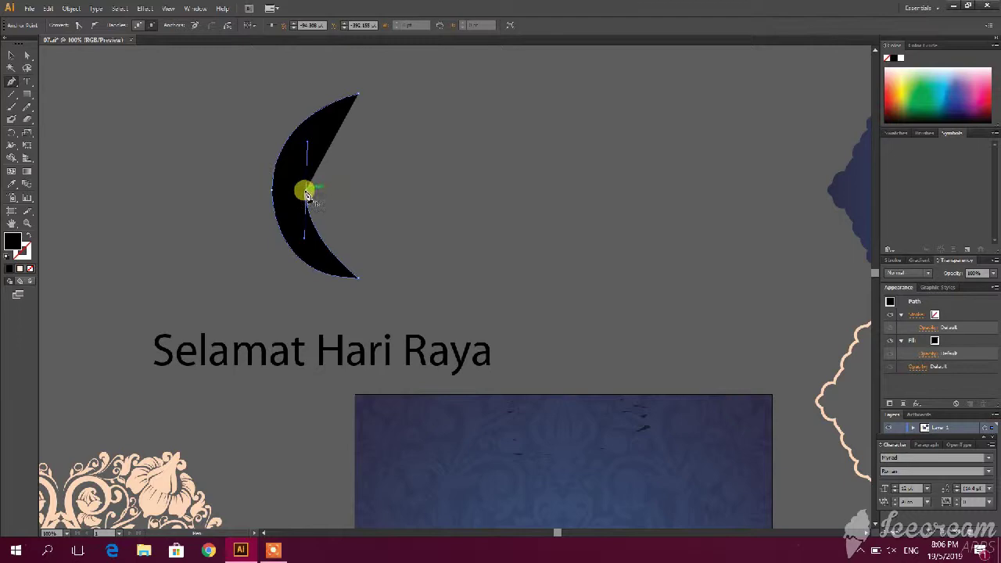
pyautogui.moveTo(357, 98); pyautogui.dragTo(422, 75)
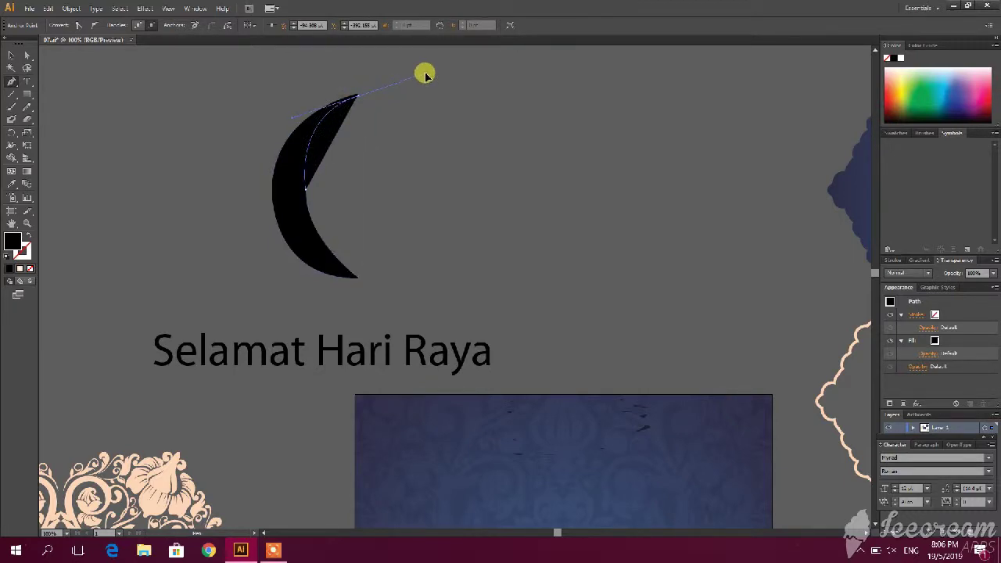
pyautogui.click(10, 55)
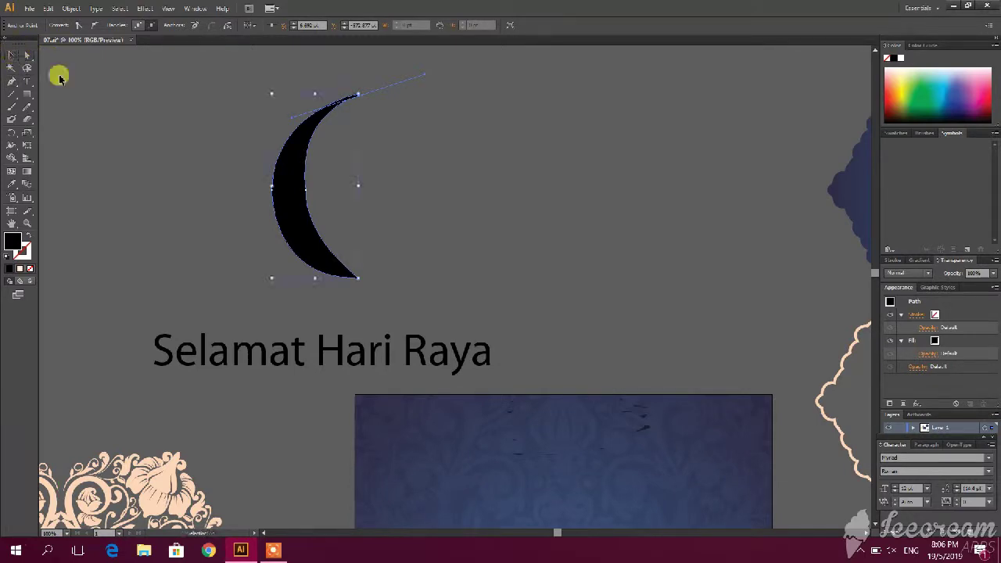
pyautogui.moveTo(282, 193); pyautogui.dragTo(171, 192)
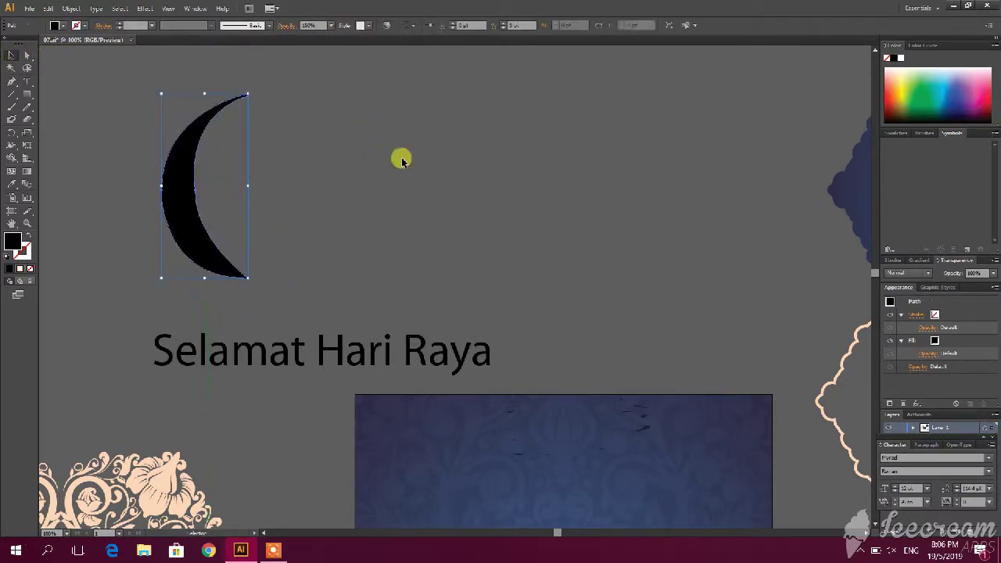
pyautogui.click(400, 159)
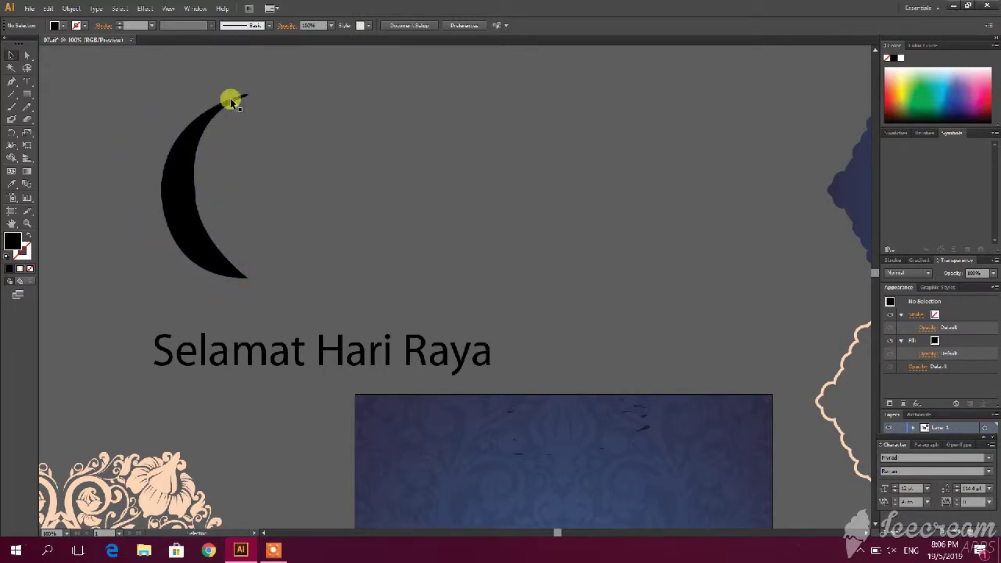
# Step: Show the Line Segment and Arc tool choices in the toolbar, leaving the crescent untouched
pyautogui.click(11, 83)
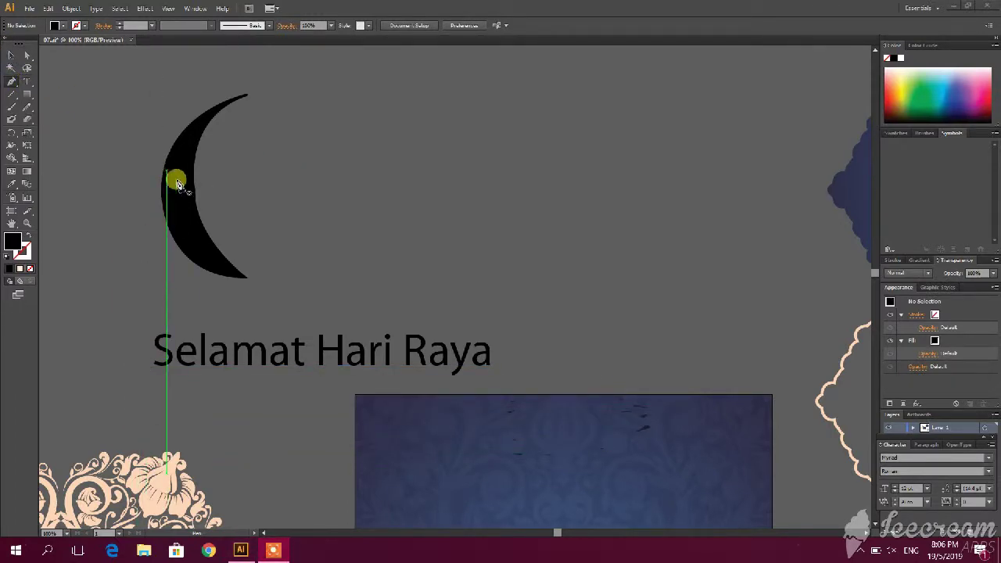
pyautogui.click(18, 58)
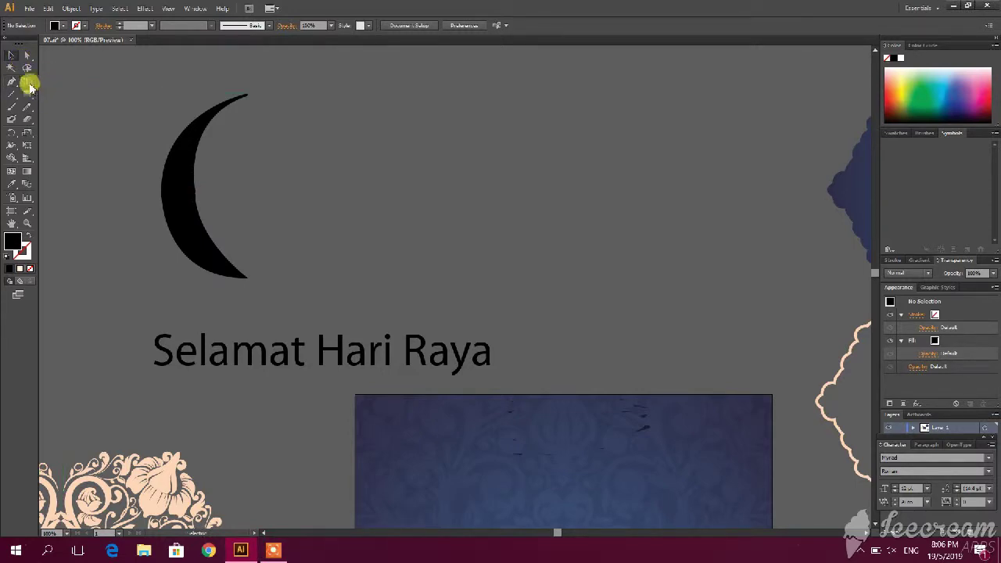
pyautogui.click(15, 97)
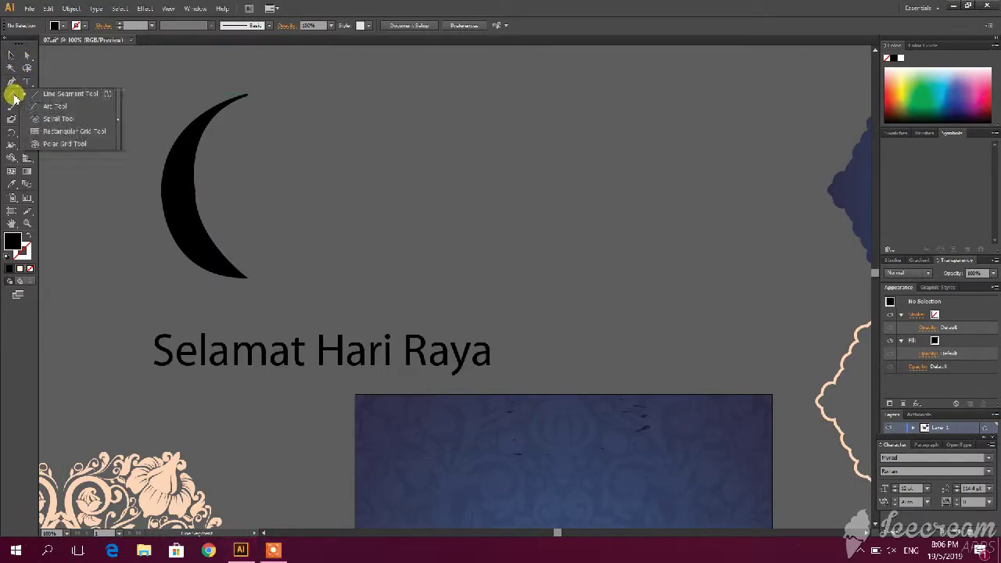
pyautogui.click(13, 97)
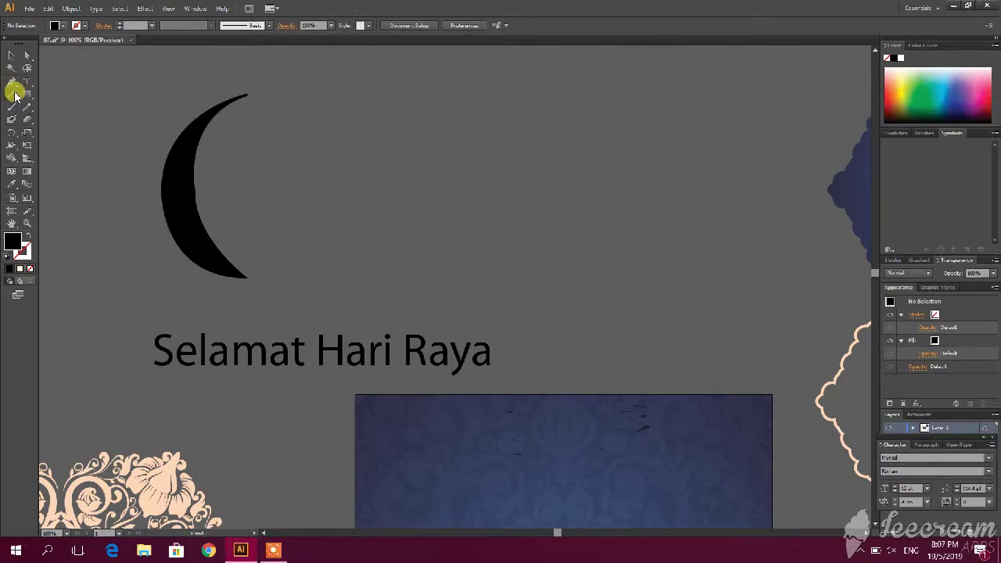
pyautogui.click(14, 96)
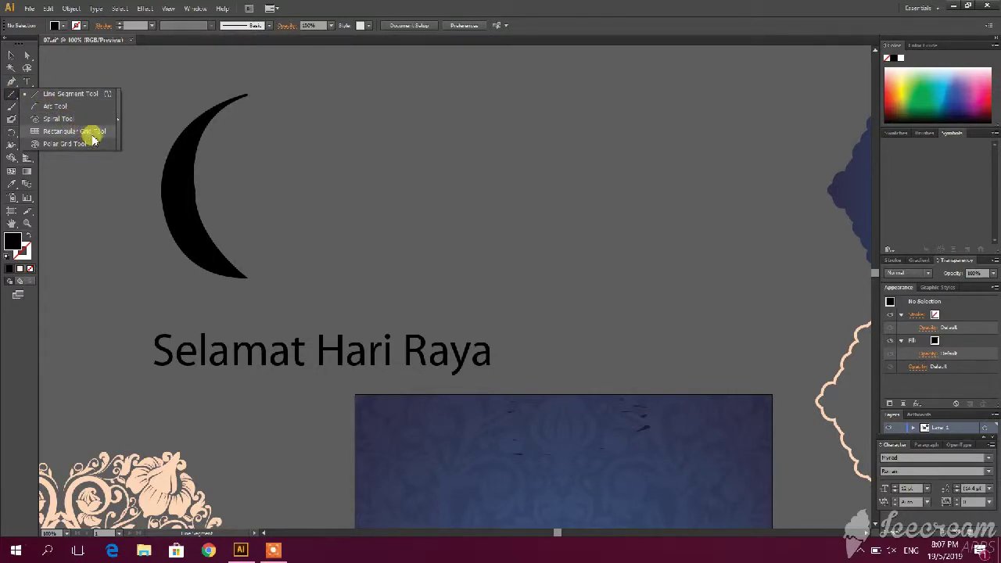
# Step: Draw a long thin black horizontal line and align it with the crescent's middle
pyautogui.click(85, 97)
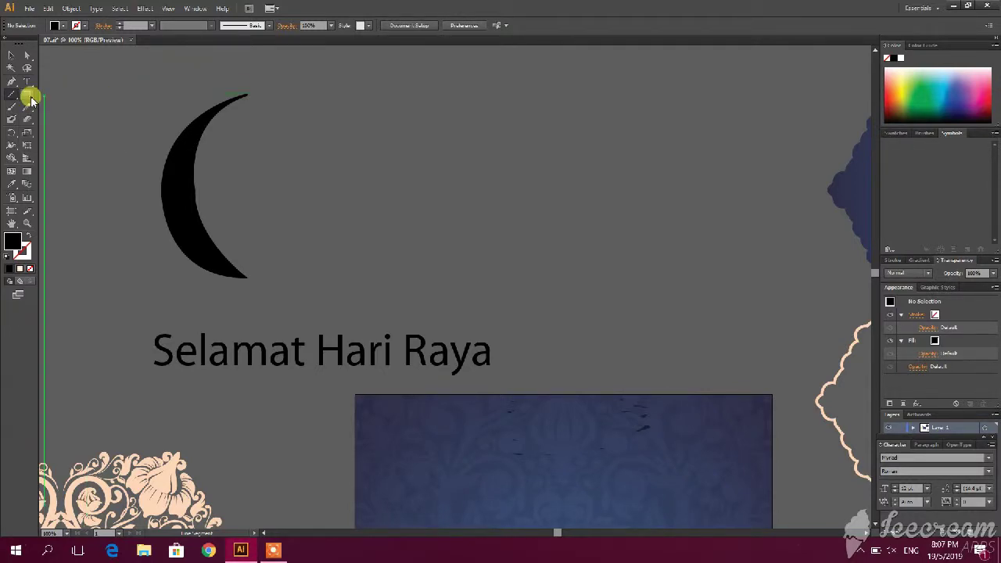
pyautogui.click(269, 152)
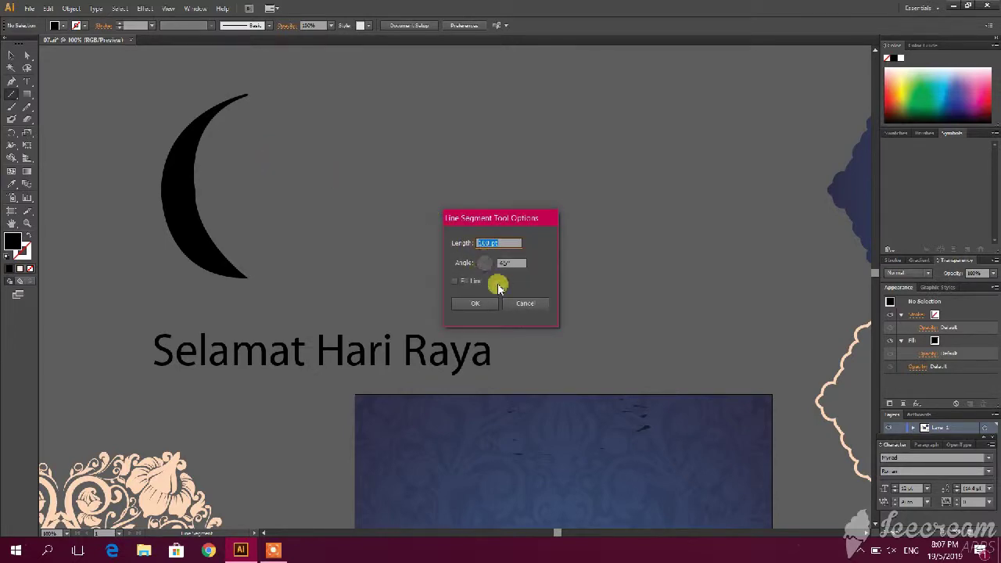
pyautogui.click(471, 299)
pyautogui.moveTo(260, 153); pyautogui.dragTo(684, 183)
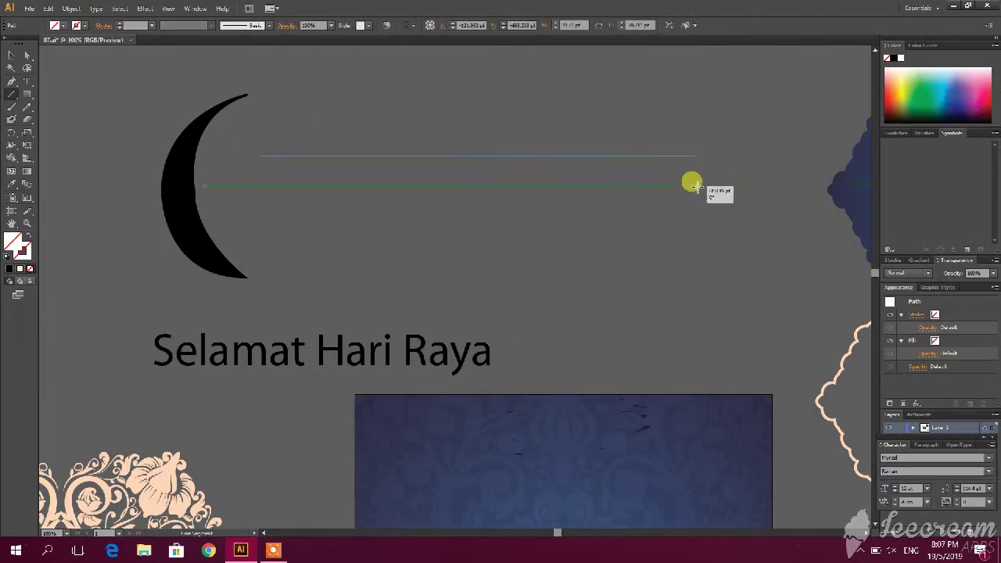
pyautogui.click(9, 56)
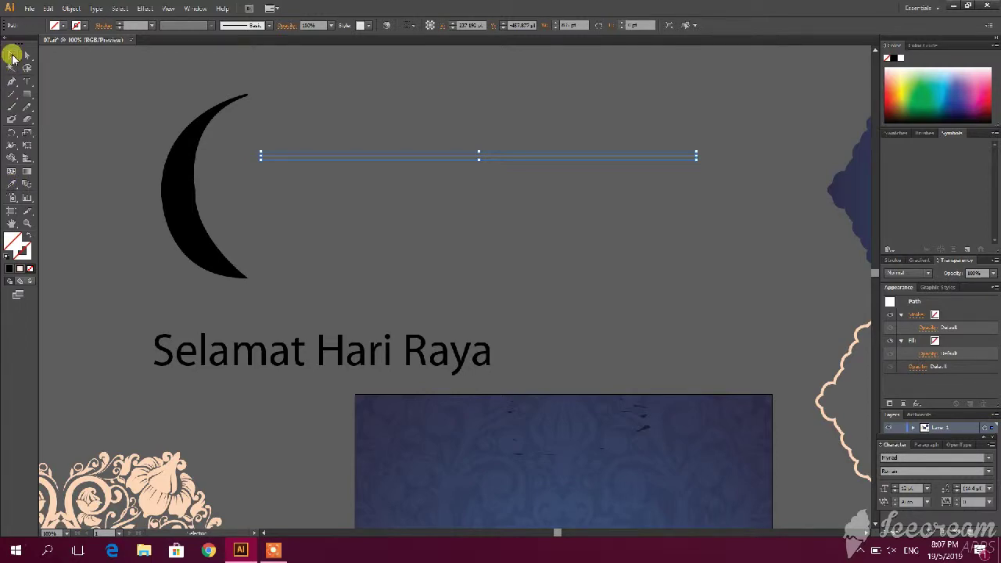
pyautogui.click(8, 266)
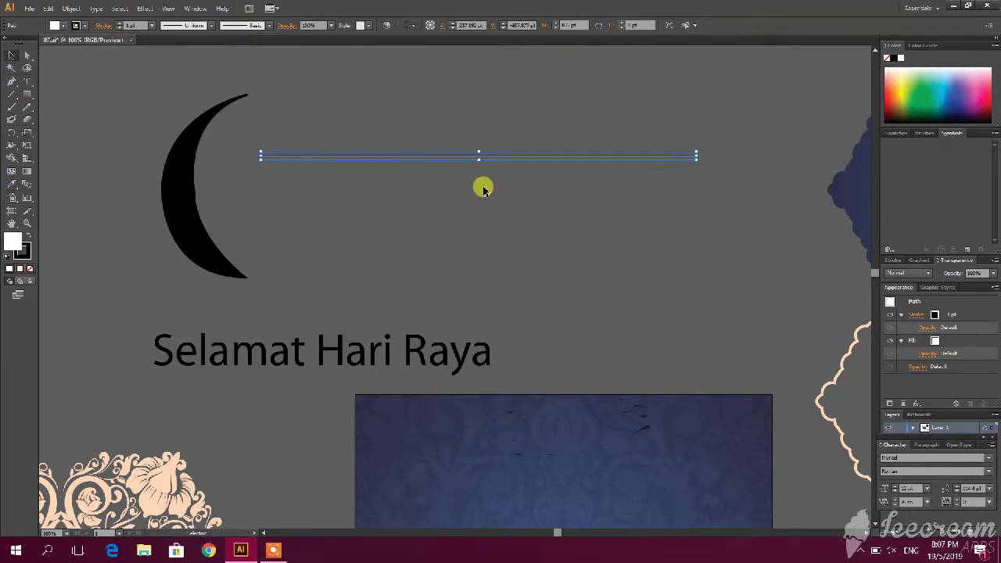
pyautogui.click(500, 176)
pyautogui.moveTo(536, 157); pyautogui.dragTo(544, 190)
pyautogui.moveTo(515, 133); pyautogui.dragTo(554, 127)
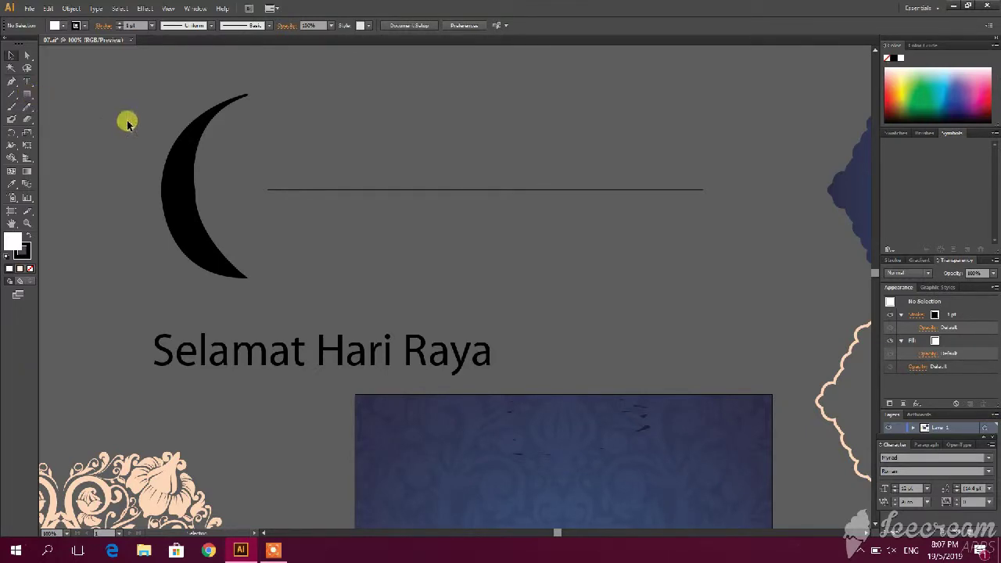
pyautogui.scroll(3, 127, 123)
pyautogui.scroll(3, 130, 154)
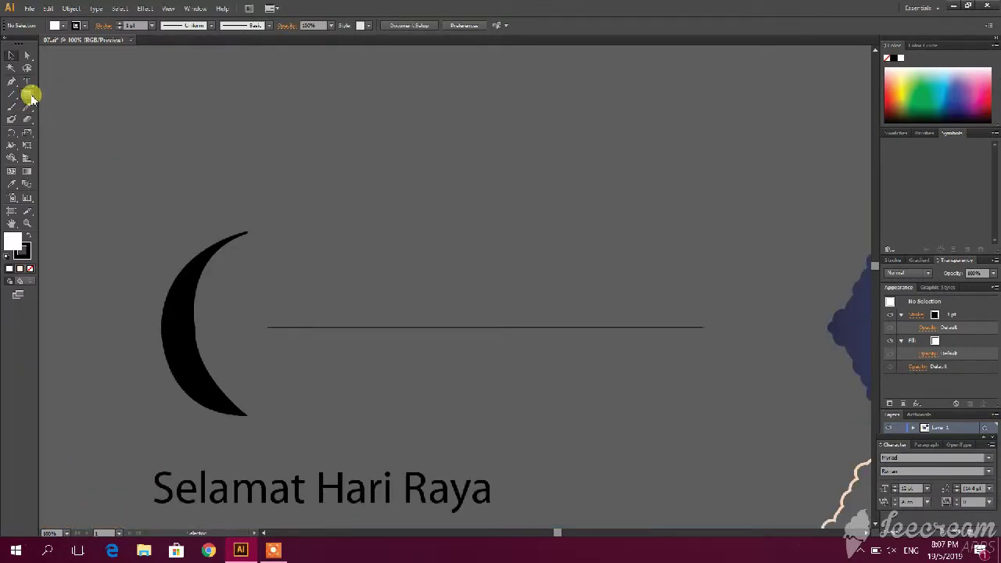
# Step: Draw a white rectangle, rounded rectangle, wide ellipse and circle with the shape tools
pyautogui.click(31, 97)
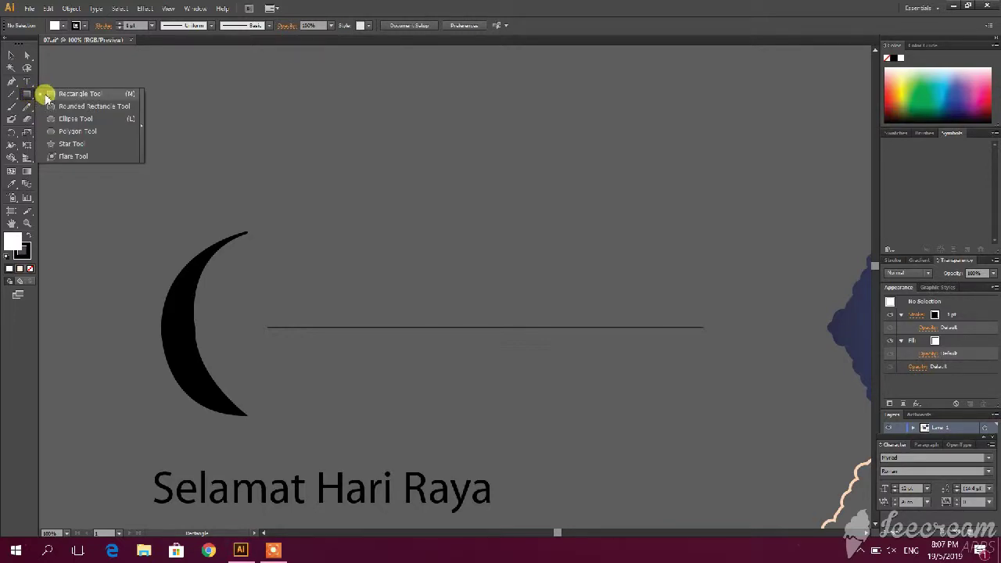
pyautogui.click(78, 95)
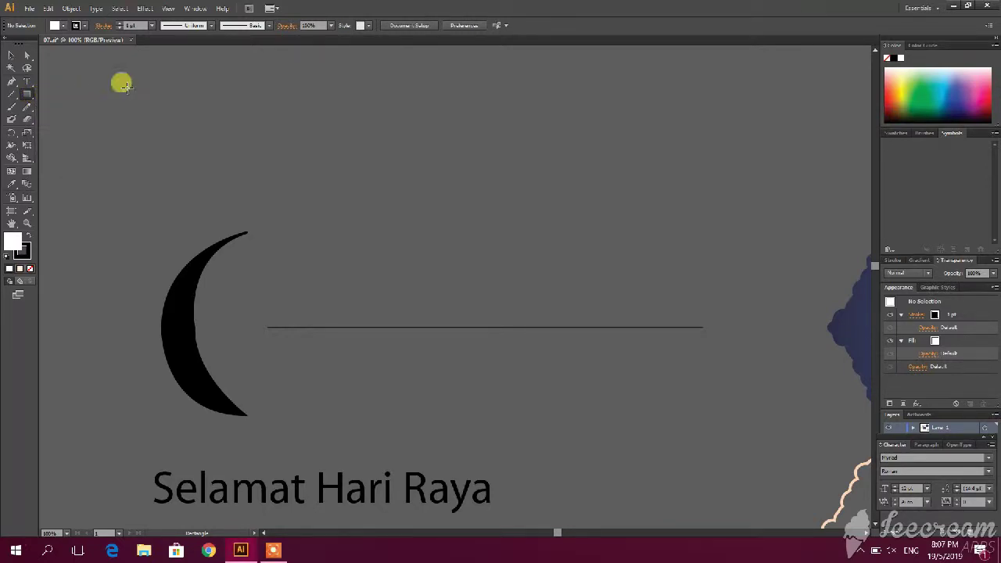
pyautogui.moveTo(125, 86); pyautogui.dragTo(184, 130)
pyautogui.click(25, 96)
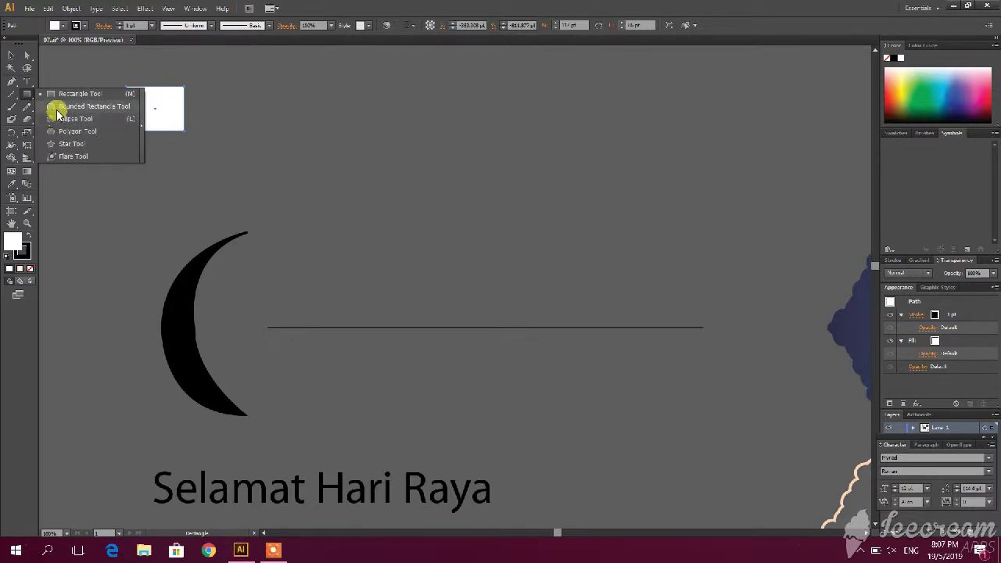
pyautogui.click(57, 108)
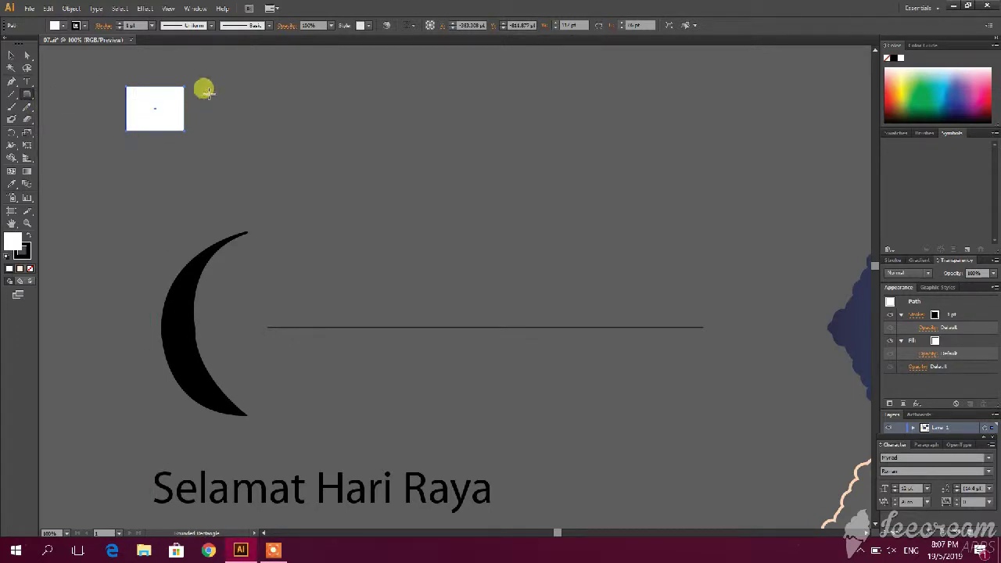
pyautogui.moveTo(207, 87); pyautogui.dragTo(353, 206)
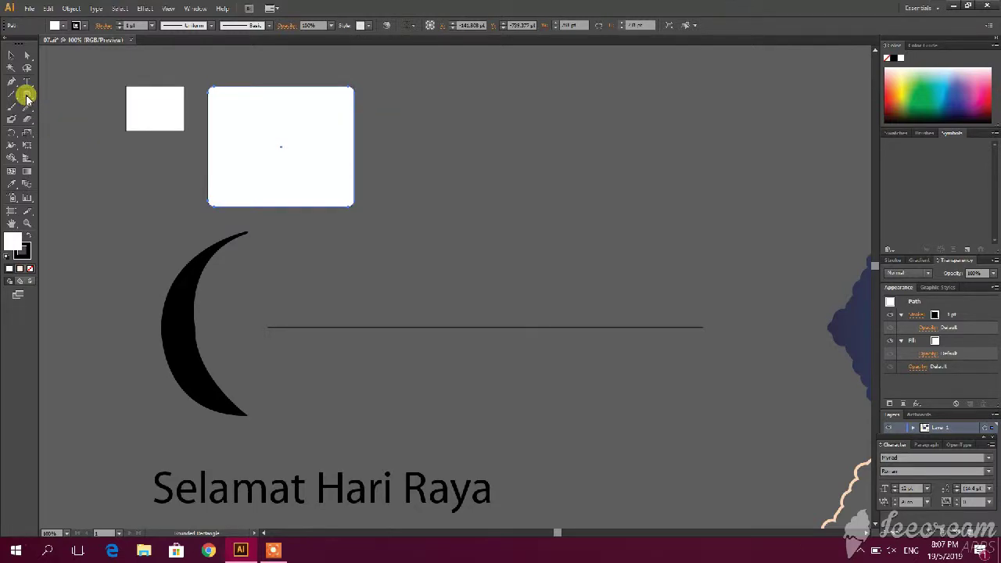
pyautogui.moveTo(26, 97); pyautogui.dragTo(57, 119)
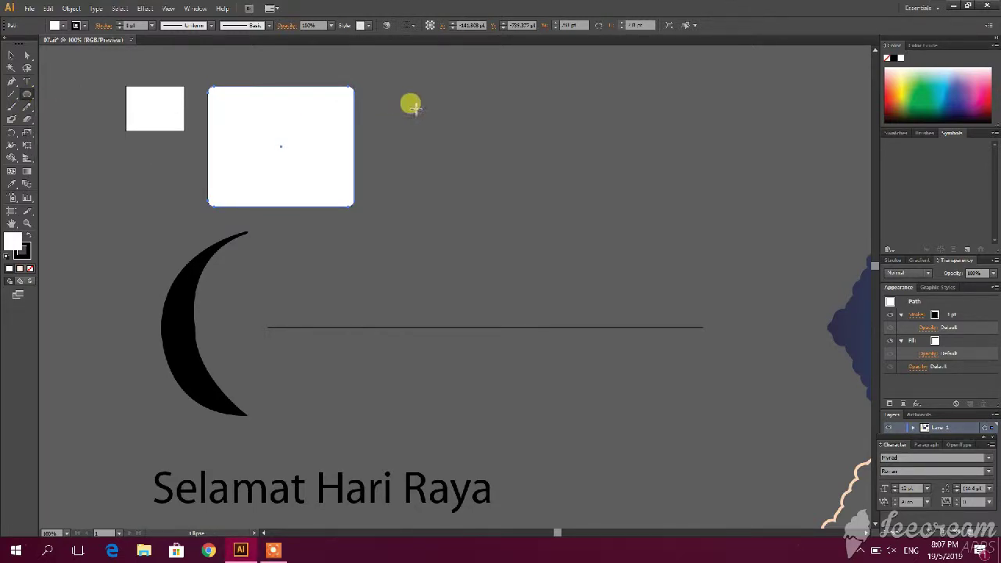
pyautogui.moveTo(386, 95); pyautogui.dragTo(659, 200)
pyautogui.moveTo(390, 207)
pyautogui.mouseDown()
pyautogui.moveTo(538, 329)
pyautogui.moveTo(560, 373)
pyautogui.mouseUp()
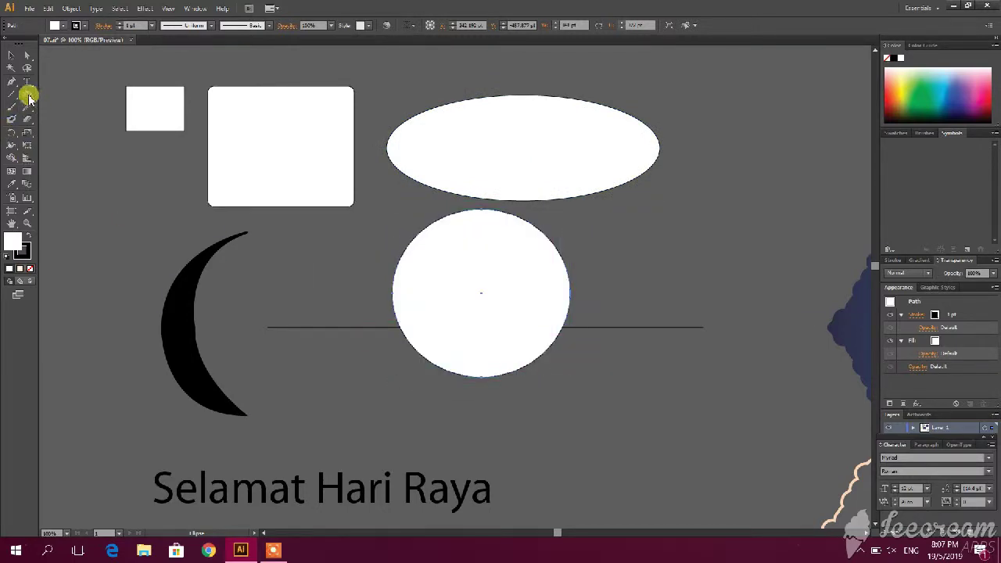
# Step: Draw a white five-pointed star and place it beside the crescent on the line
pyautogui.moveTo(27, 97); pyautogui.dragTo(66, 143)
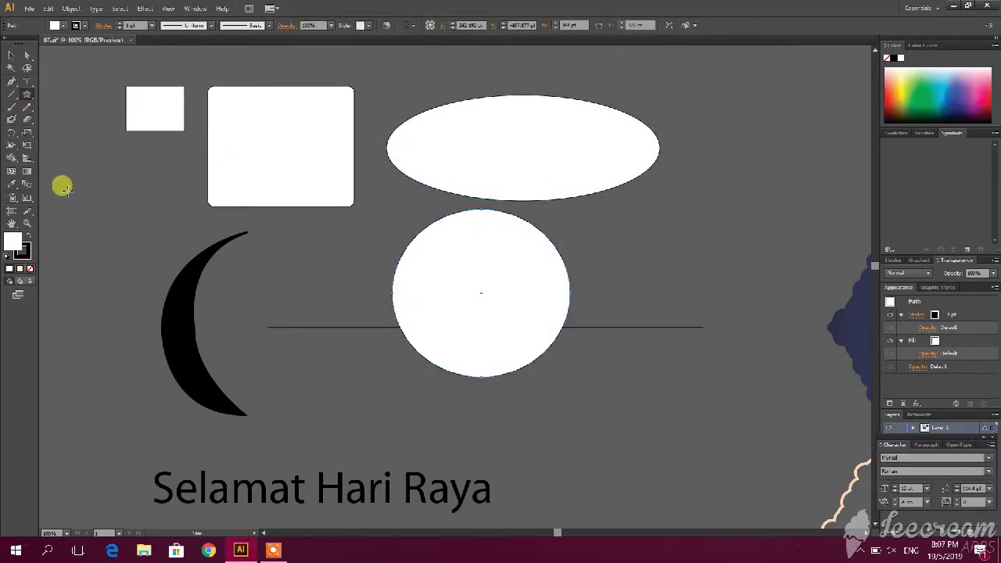
pyautogui.moveTo(66, 188); pyautogui.dragTo(284, 327)
pyautogui.click(384, 237)
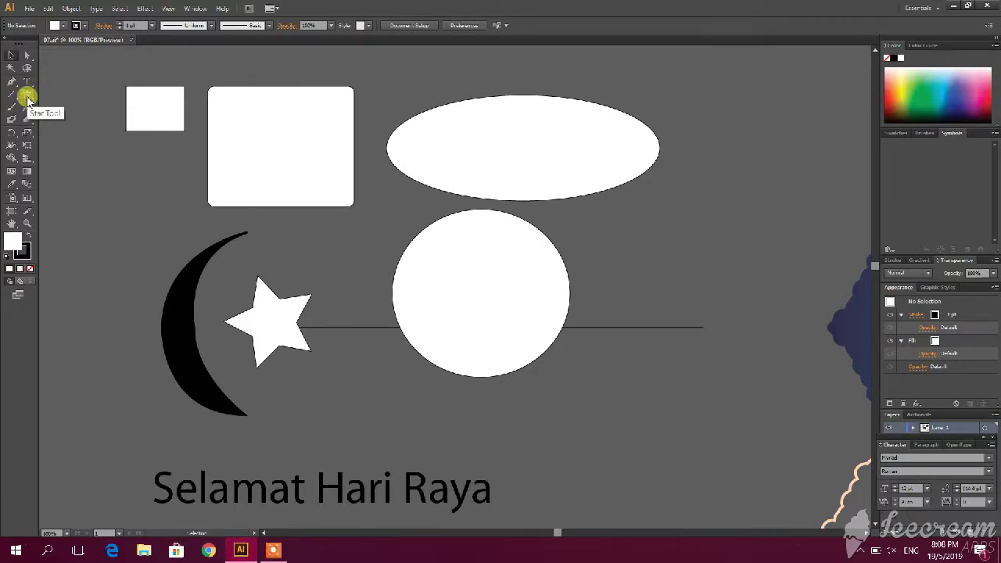
pyautogui.click(27, 110)
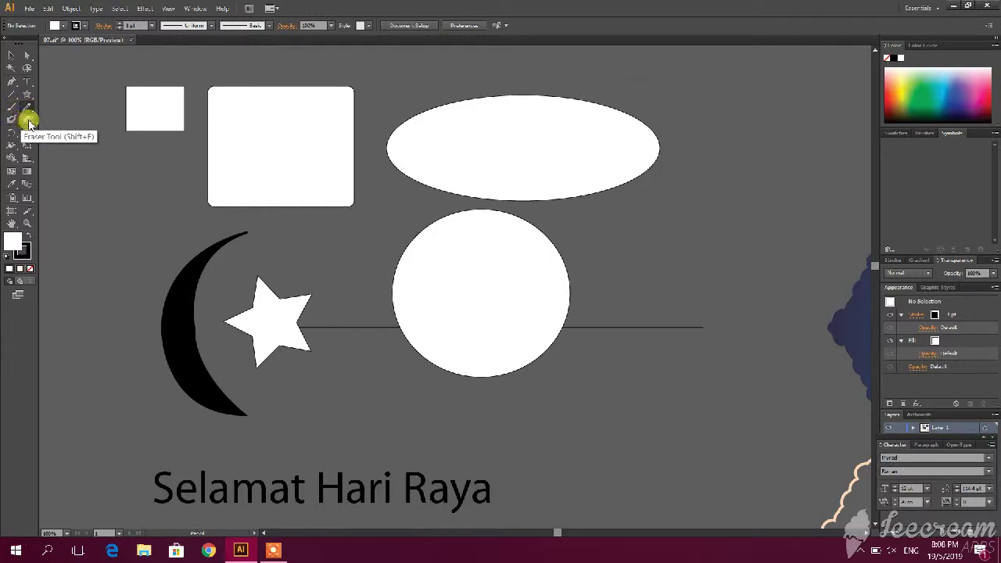
pyautogui.click(28, 123)
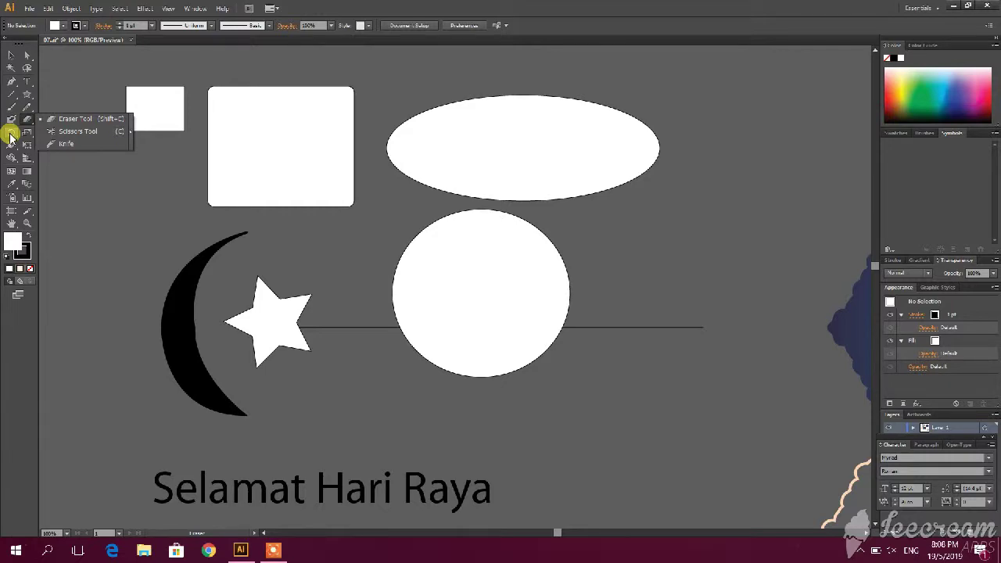
pyautogui.click(10, 137)
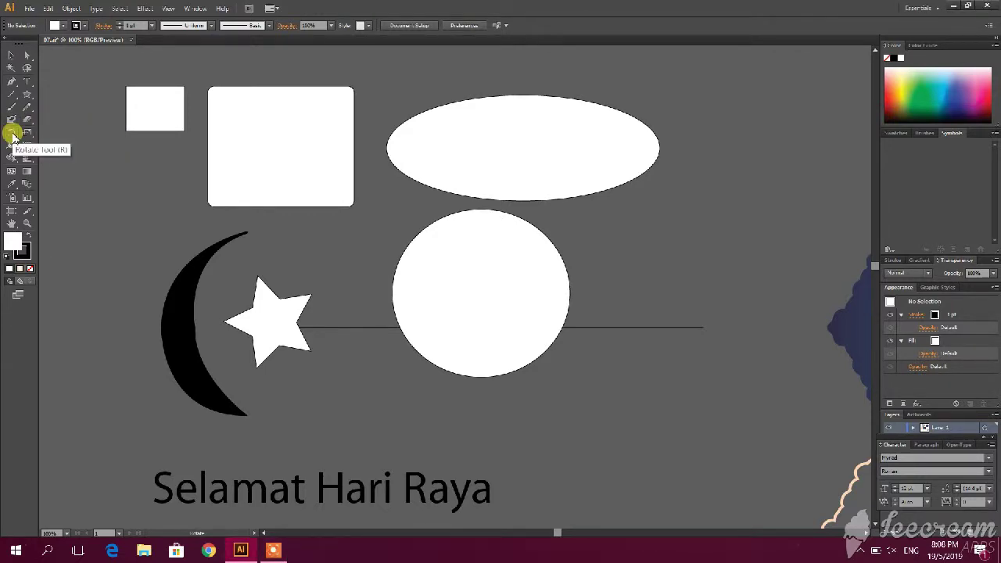
pyautogui.click(12, 137)
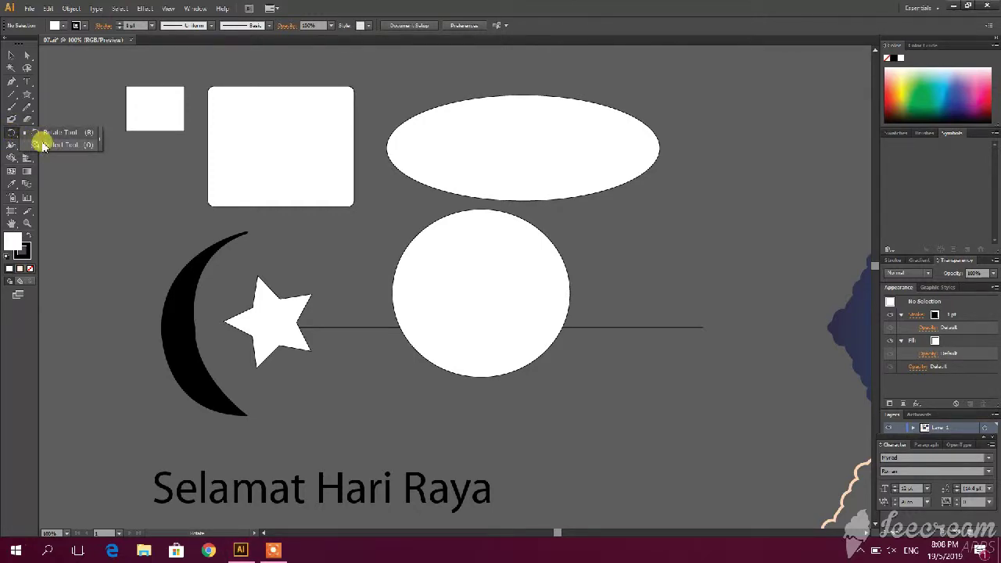
pyautogui.click(43, 145)
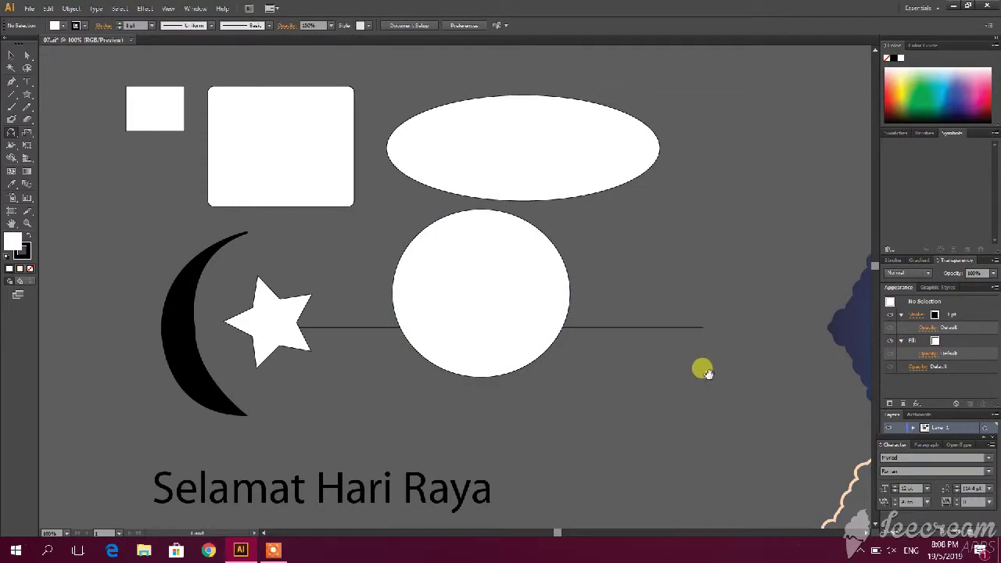
# Step: Bring the Floral artwork into view and move the Floral script down into the peach scalloped outline
pyautogui.moveTo(702, 368); pyautogui.dragTo(279, 201)
pyautogui.moveTo(557, 318); pyautogui.dragTo(318, 100)
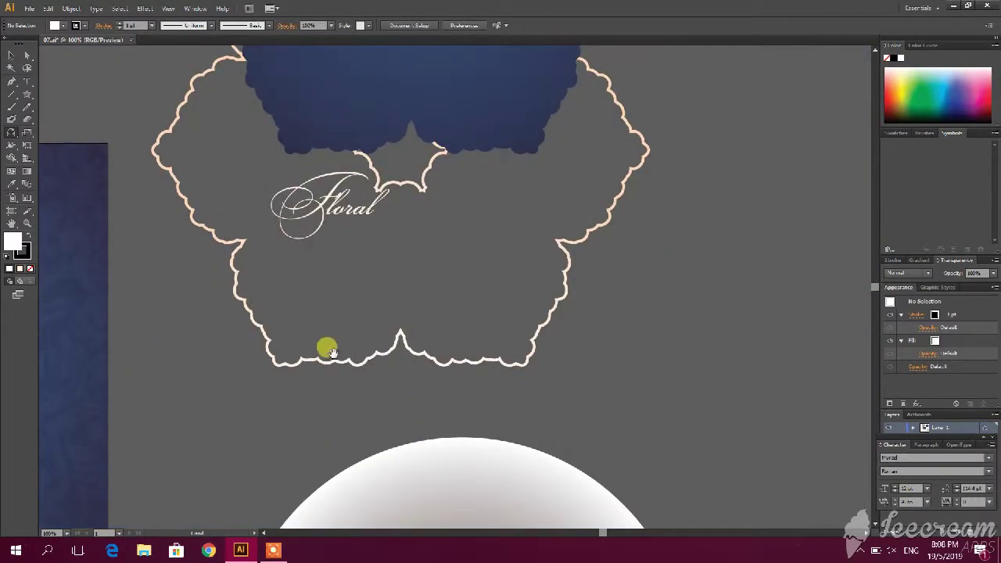
pyautogui.moveTo(326, 349)
pyautogui.mouseDown()
pyautogui.moveTo(599, 414)
pyautogui.moveTo(525, 297)
pyautogui.moveTo(503, 208)
pyautogui.moveTo(380, 240)
pyautogui.mouseUp()
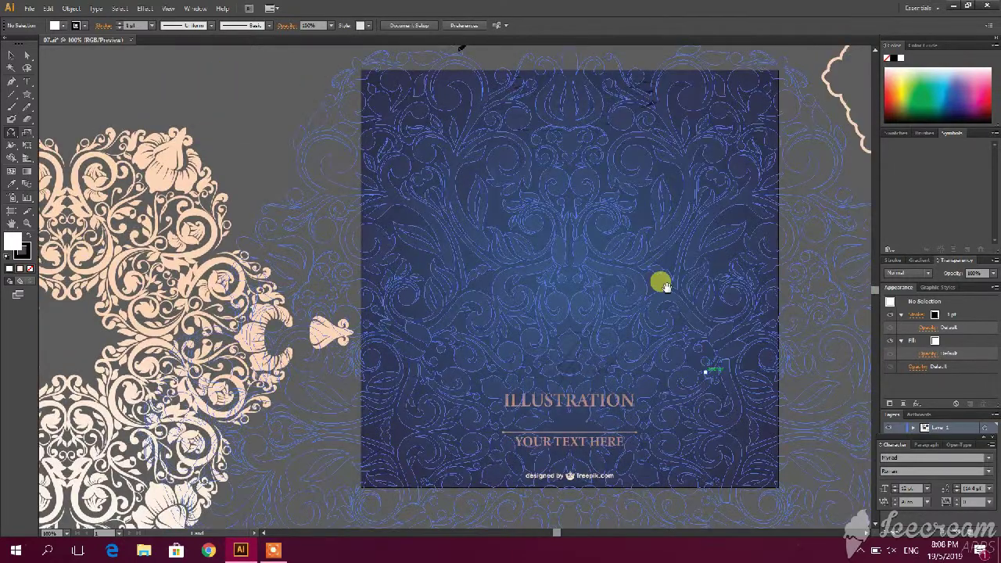
pyautogui.moveTo(662, 284)
pyautogui.mouseDown()
pyautogui.moveTo(452, 270)
pyautogui.moveTo(196, 320)
pyautogui.mouseUp()
pyautogui.moveTo(269, 324); pyautogui.dragTo(226, 431)
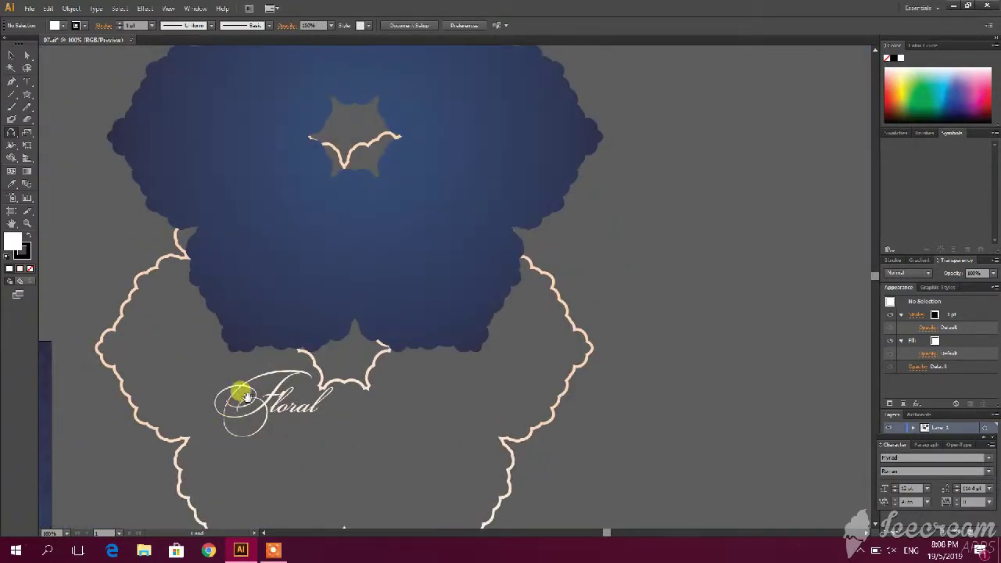
pyautogui.moveTo(240, 393)
pyautogui.mouseDown()
pyautogui.moveTo(320, 224)
pyautogui.moveTo(396, 298)
pyautogui.mouseUp()
pyautogui.click(11, 55)
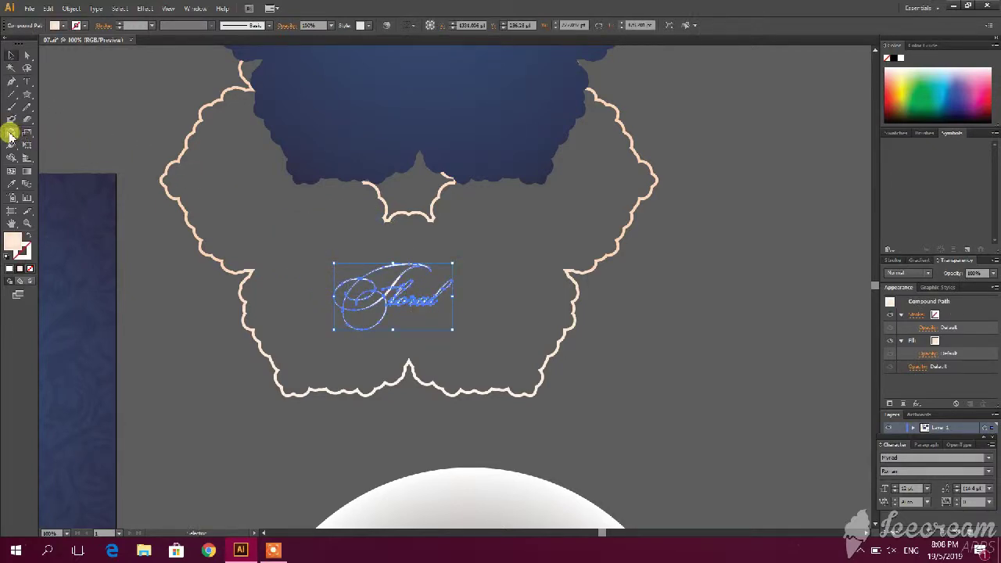
# Step: Rotate the Floral script around a pivot set to its left so it appears mirrored
pyautogui.click(11, 133)
pyautogui.click(344, 292)
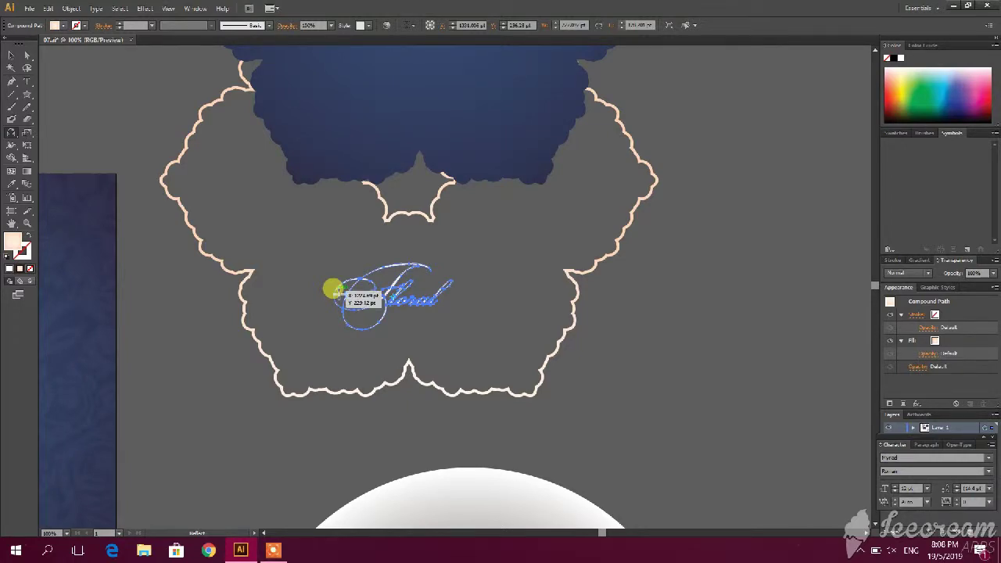
pyautogui.moveTo(367, 286)
pyautogui.mouseDown()
pyautogui.moveTo(436, 307)
pyautogui.moveTo(435, 296)
pyautogui.mouseUp()
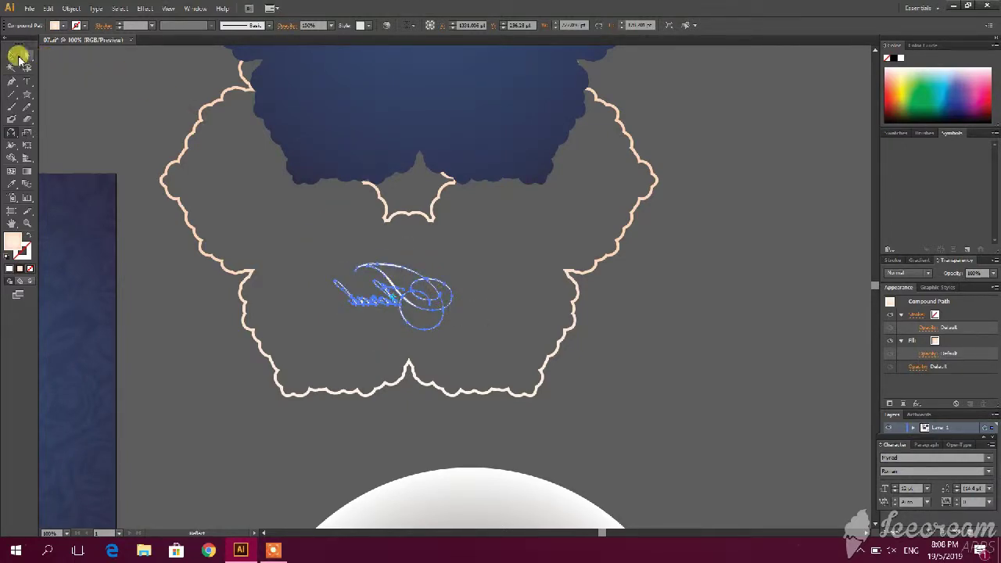
pyautogui.click(11, 55)
pyautogui.click(277, 203)
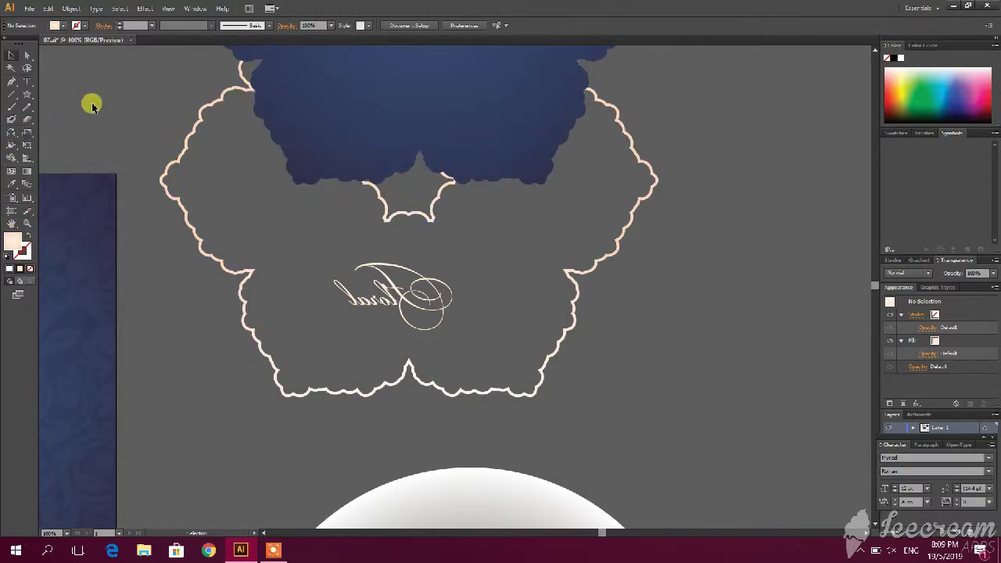
# Step: Drag the Selamat Hari Raya headline onto the upper area of the navy card, nudging it slightly left
pyautogui.moveTo(301, 185)
pyautogui.mouseDown()
pyautogui.moveTo(608, 220)
pyautogui.moveTo(253, 224)
pyautogui.mouseUp()
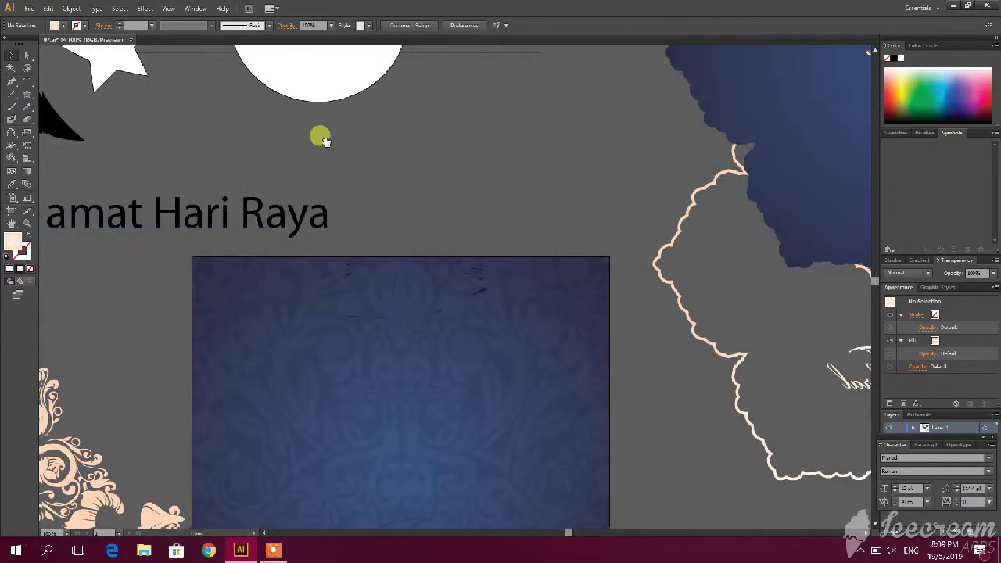
pyautogui.scroll(-5, 319, 138)
pyautogui.moveTo(254, 84); pyautogui.dragTo(473, 227)
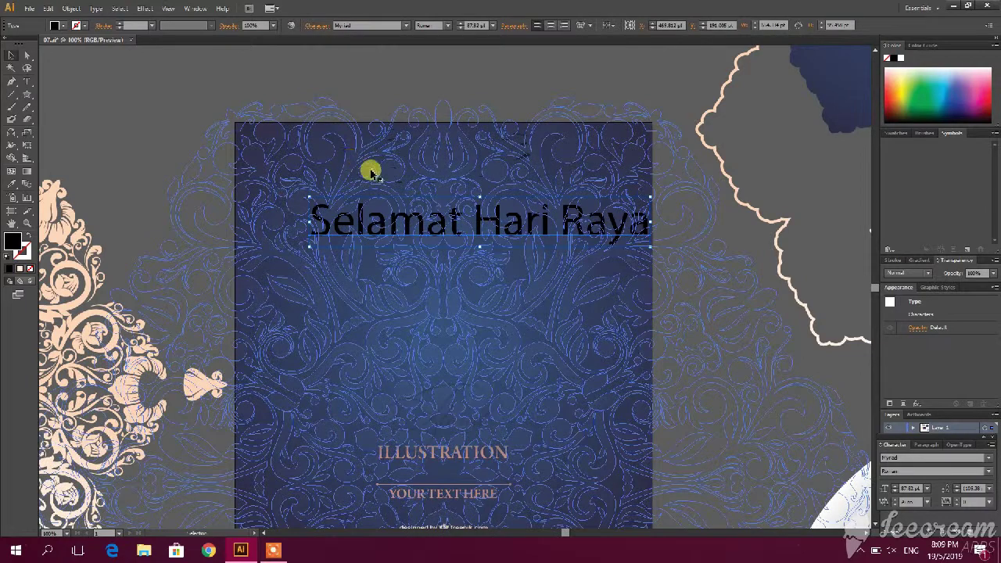
pyautogui.click(420, 93)
pyautogui.click(490, 124)
pyautogui.moveTo(489, 124); pyautogui.dragTo(438, 119)
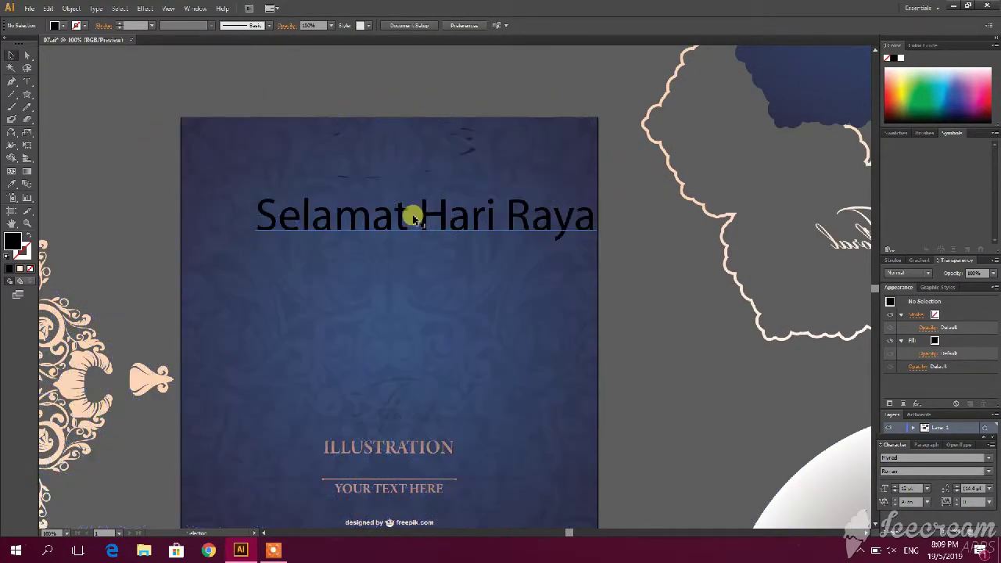
pyautogui.moveTo(402, 220); pyautogui.dragTo(383, 217)
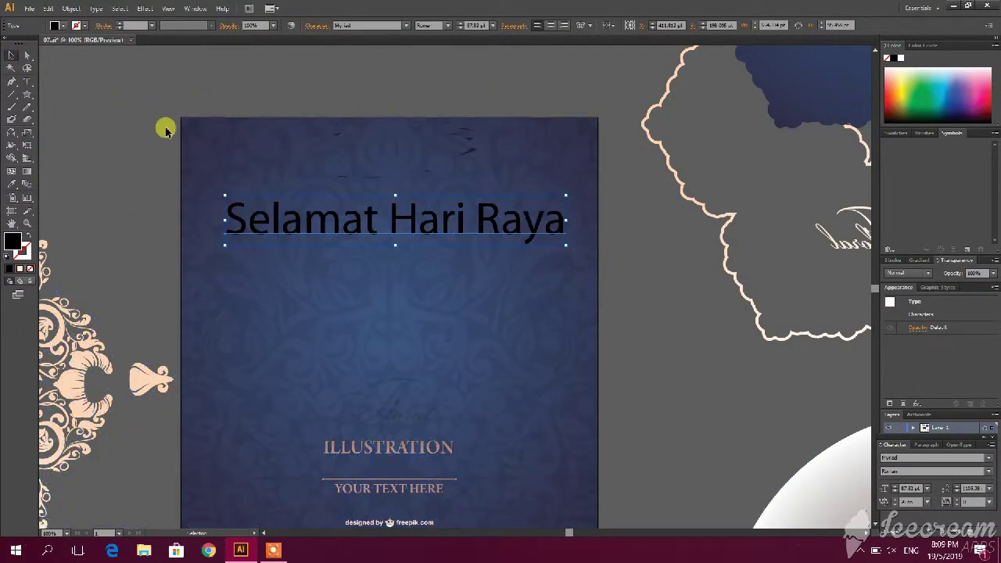
pyautogui.scroll(1, 345, 200)
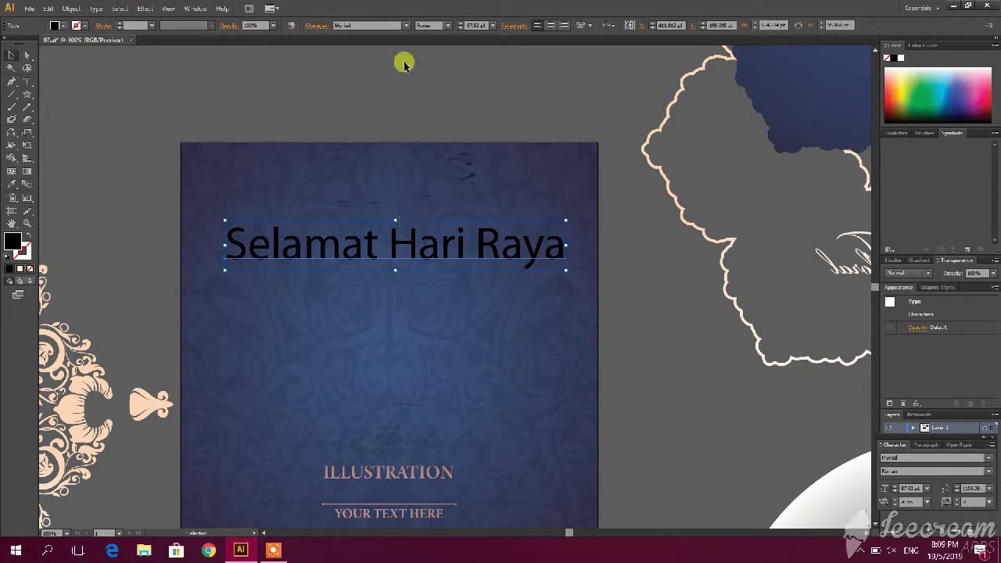
pyautogui.click(407, 26)
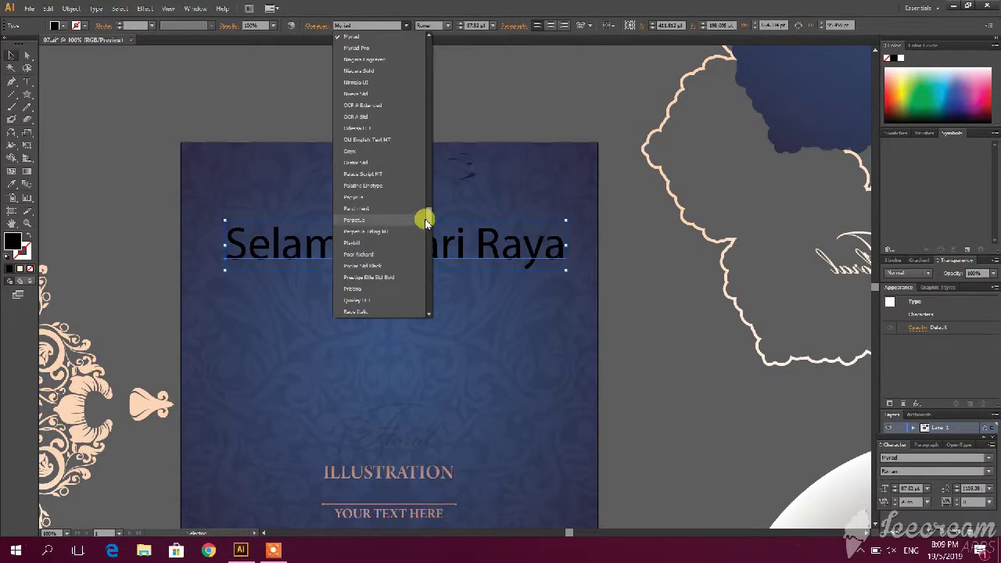
# Step: Set the headline to Abbeyline, then step through fonts to a bold italic face and break it after Selamat
pyautogui.scroll(10, 429, 62)
pyautogui.scroll(5, 422, 55)
pyautogui.click(414, 48)
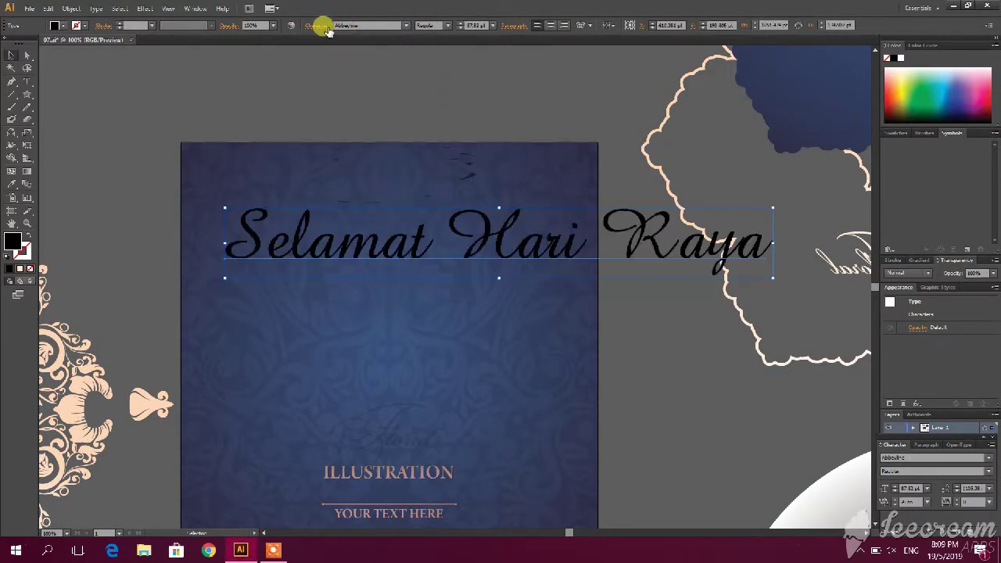
pyautogui.press('Down')
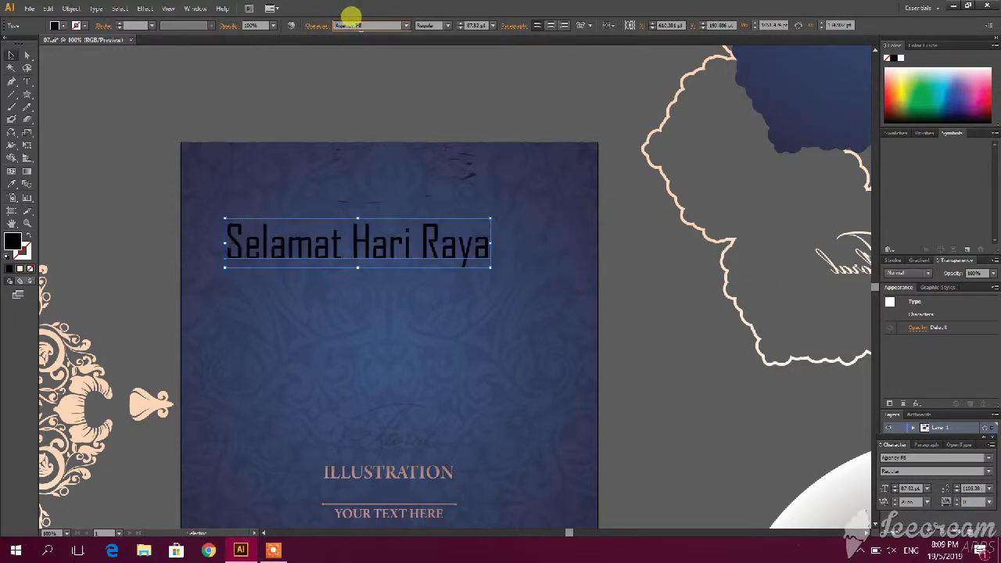
pyautogui.press('Down')
pyautogui.press('Down')
pyautogui.press('Down')
pyautogui.press('Down')
pyautogui.press('Down')
pyautogui.press('Down')
pyautogui.press('Down')
pyautogui.press('Down')
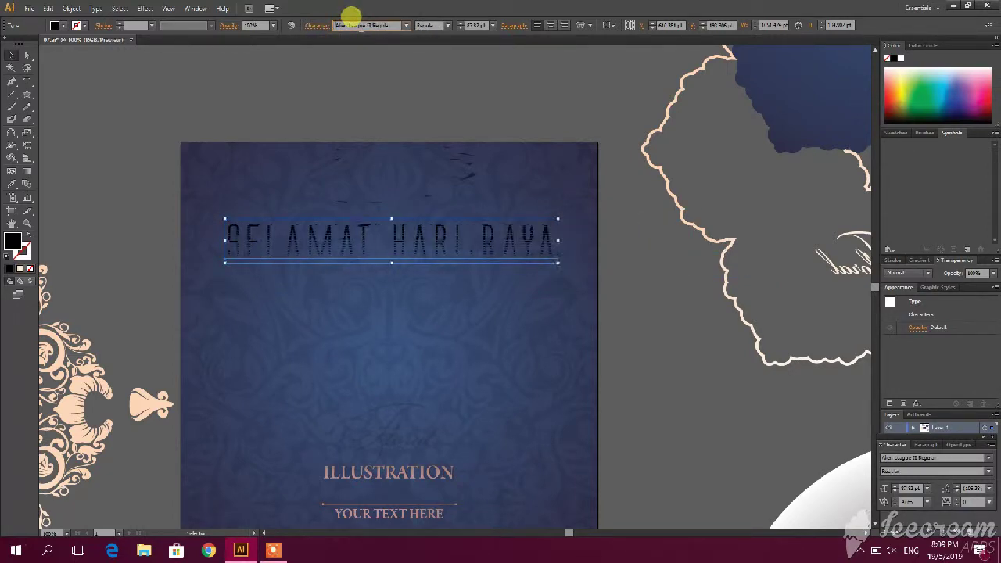
pyautogui.press('Down')
pyautogui.press('Down')
pyautogui.press('Down')
pyautogui.press('Down')
pyautogui.press('Down')
pyautogui.press('Down')
pyautogui.press('Down')
pyautogui.press('Down')
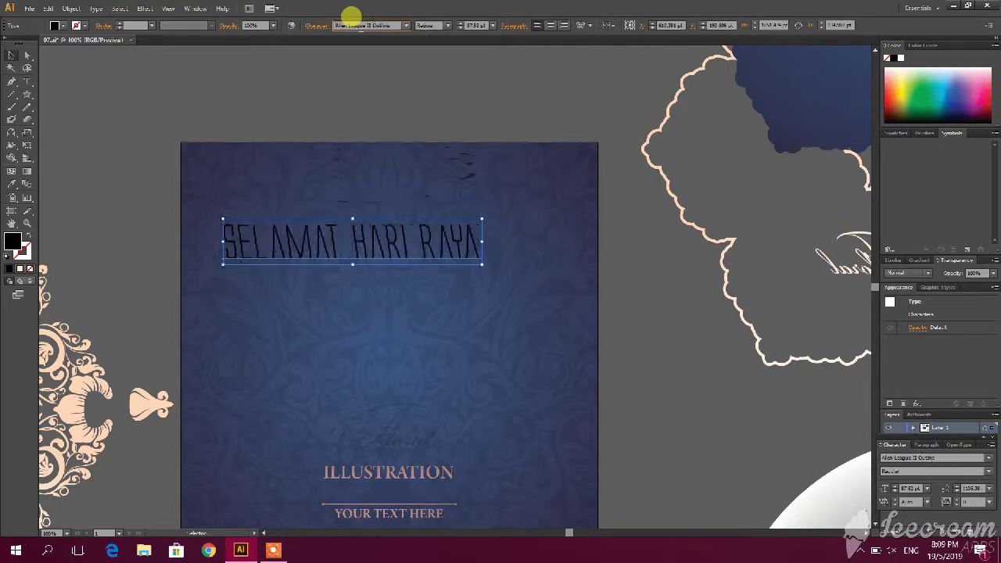
pyautogui.press('Down')
pyautogui.press('Down')
pyautogui.press('Down')
pyautogui.press('Down')
pyautogui.press('Down')
pyautogui.press('Down')
pyautogui.press('Down')
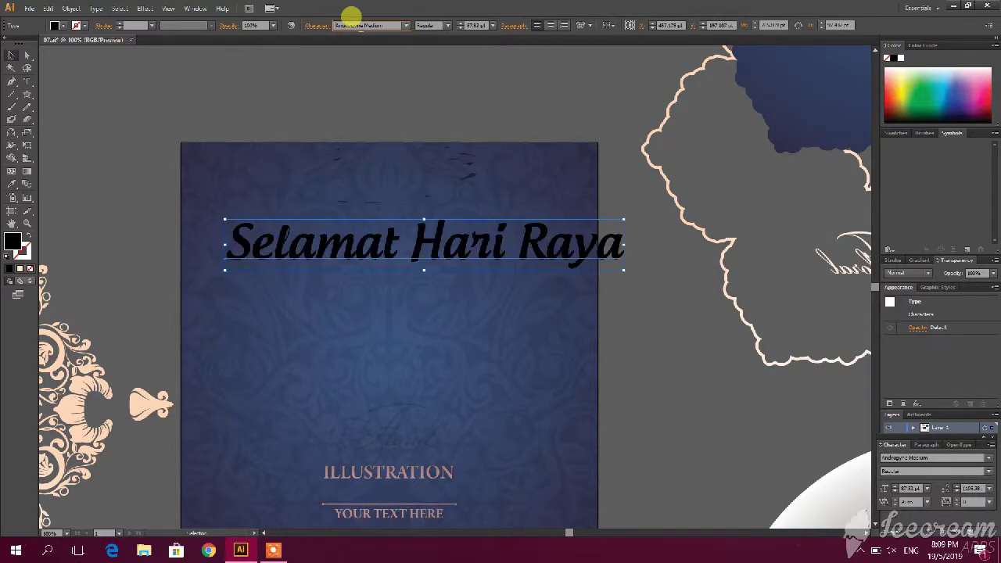
pyautogui.press('Down')
pyautogui.press('t')
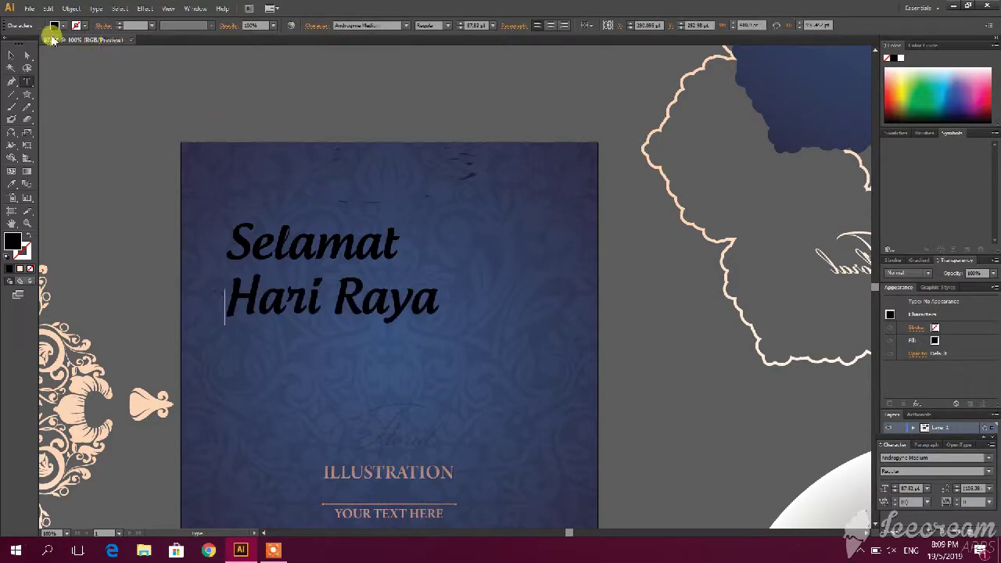
# Step: Center-align the two-line headline and move it to the middle of the card above the Illustration caption
pyautogui.click(11, 55)
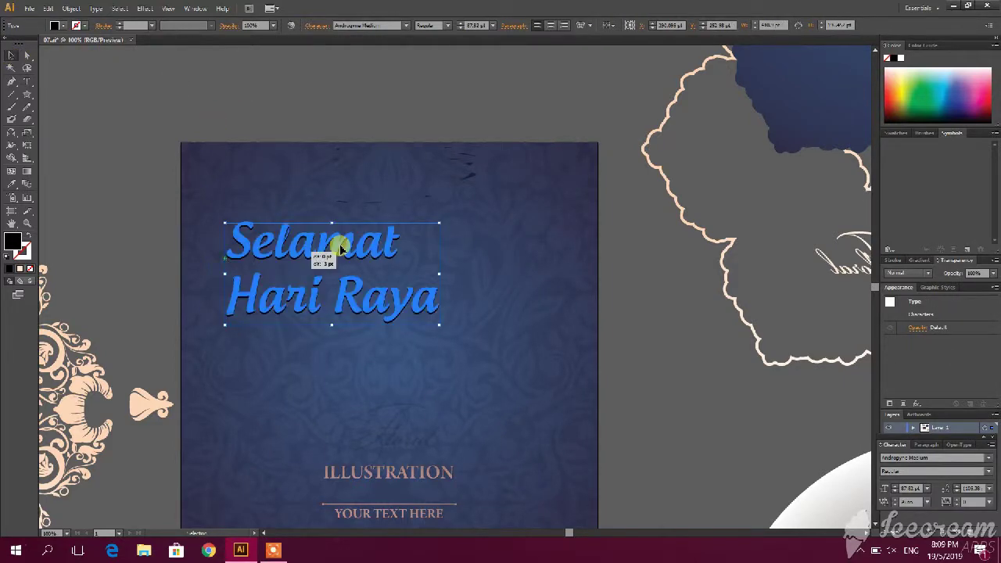
pyautogui.moveTo(304, 239); pyautogui.dragTo(346, 233)
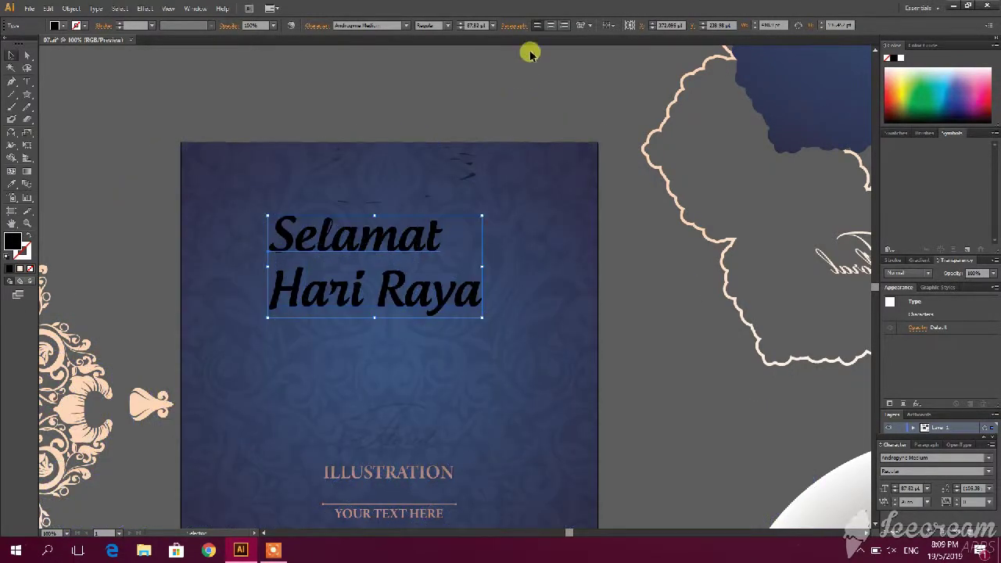
pyautogui.click(550, 26)
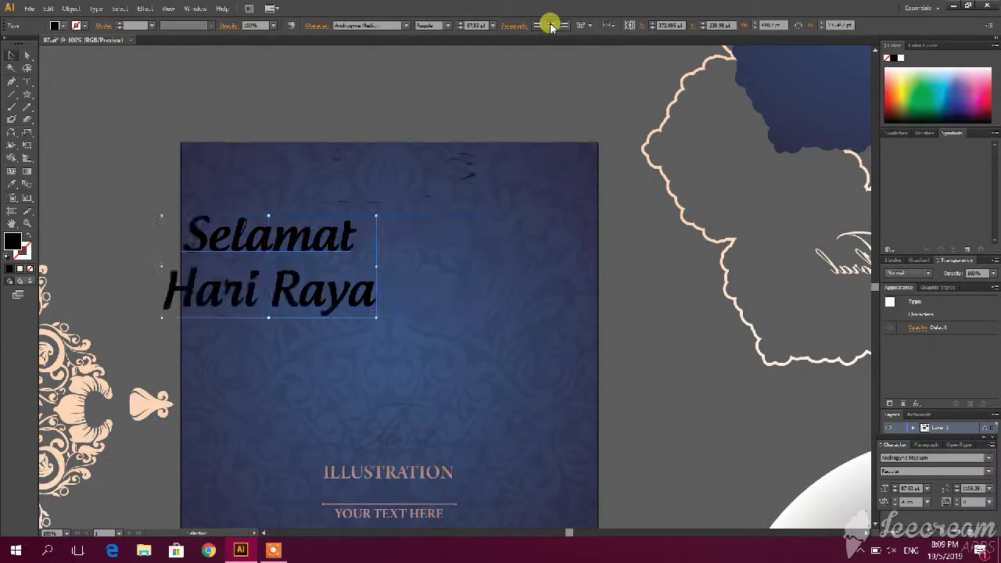
pyautogui.moveTo(347, 230)
pyautogui.mouseDown()
pyautogui.moveTo(410, 252)
pyautogui.moveTo(363, 327)
pyautogui.moveTo(368, 358)
pyautogui.moveTo(394, 358)
pyautogui.mouseUp()
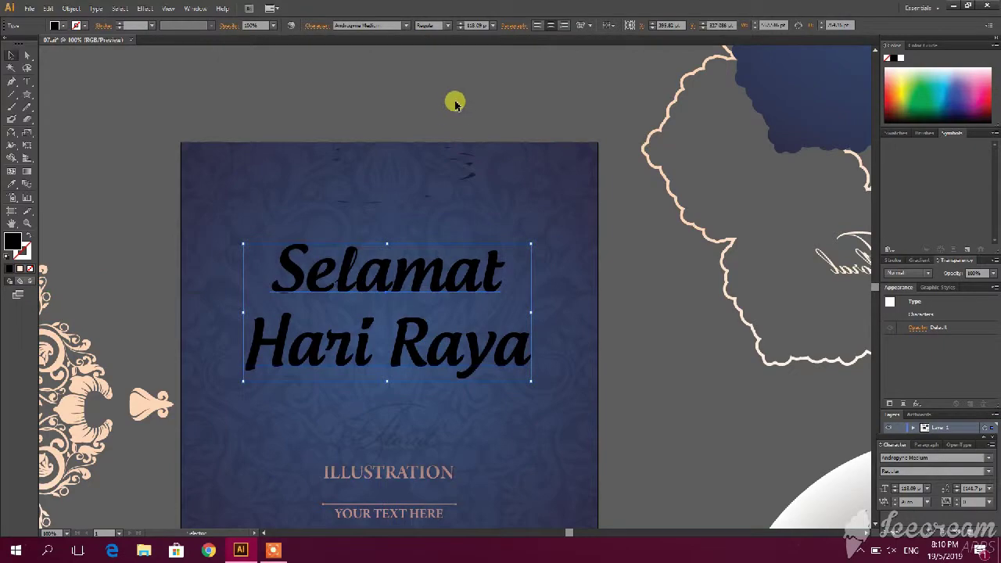
pyautogui.click(442, 89)
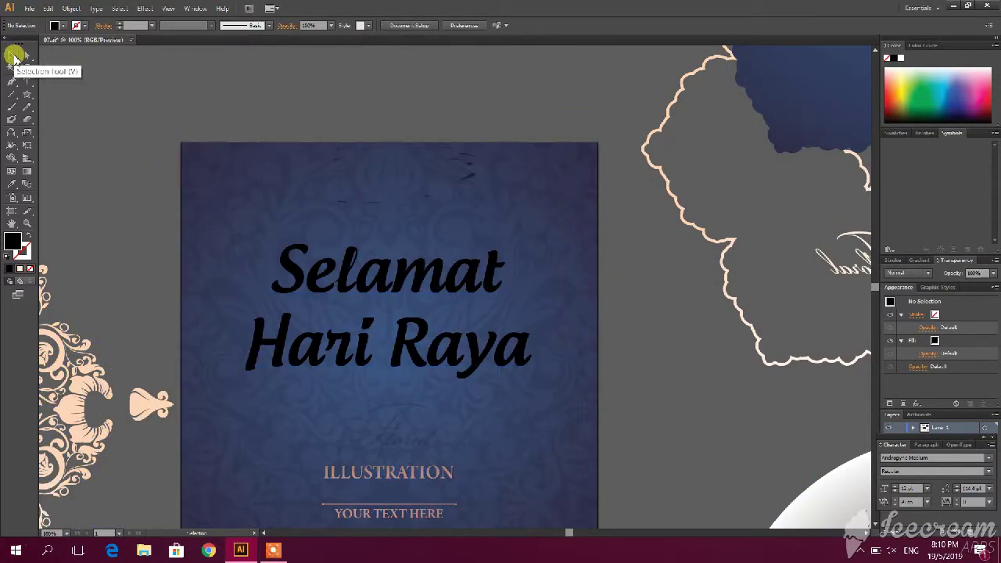
# Step: Fill the Selamat Hari Raya text with yellow
pyautogui.click(14, 55)
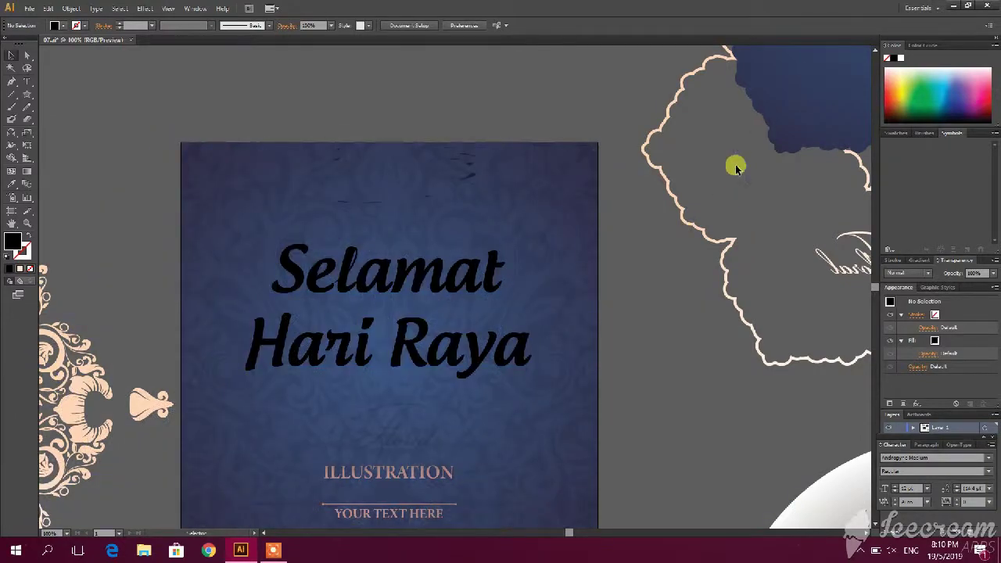
pyautogui.click(419, 275)
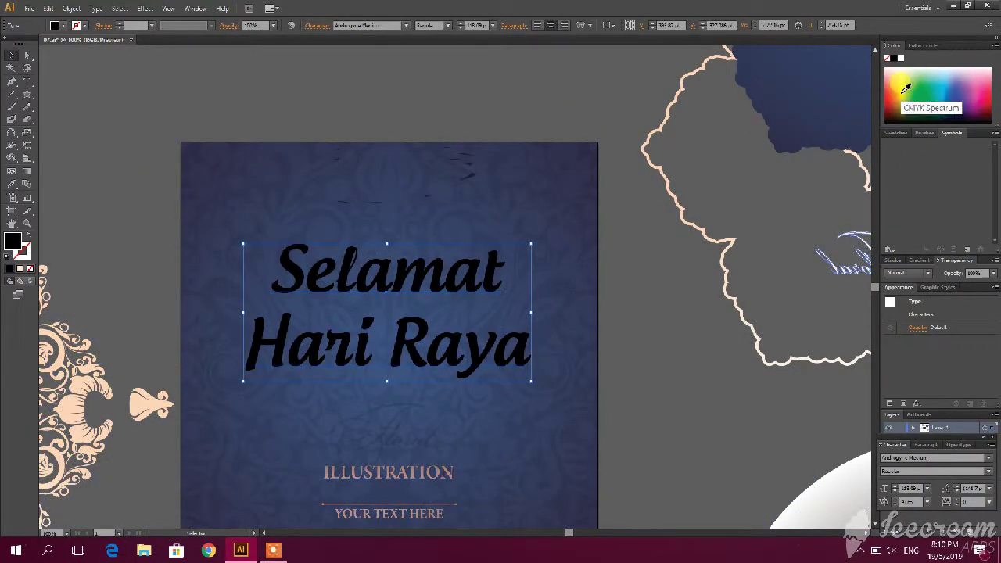
pyautogui.click(905, 87)
pyautogui.click(467, 128)
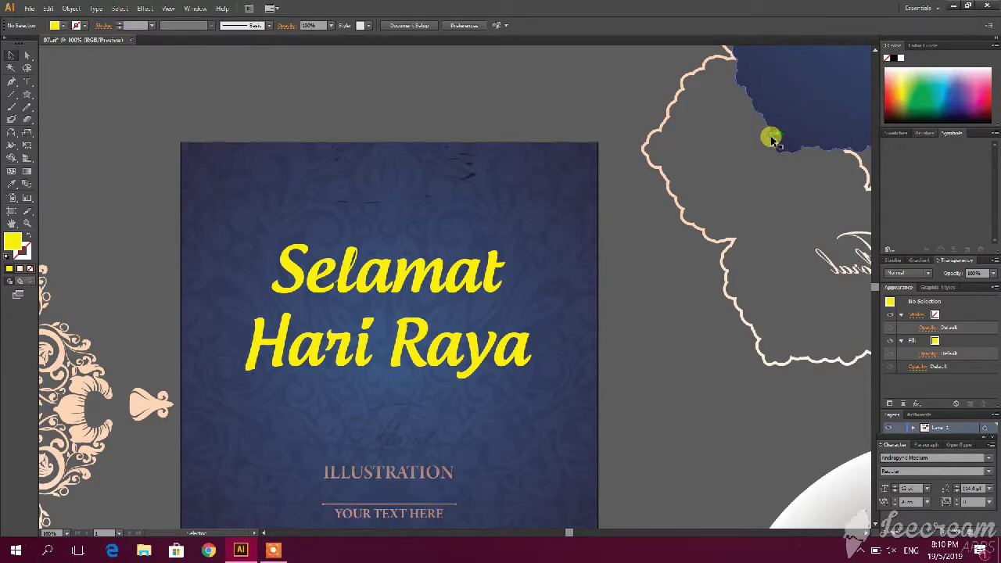
pyautogui.click(427, 293)
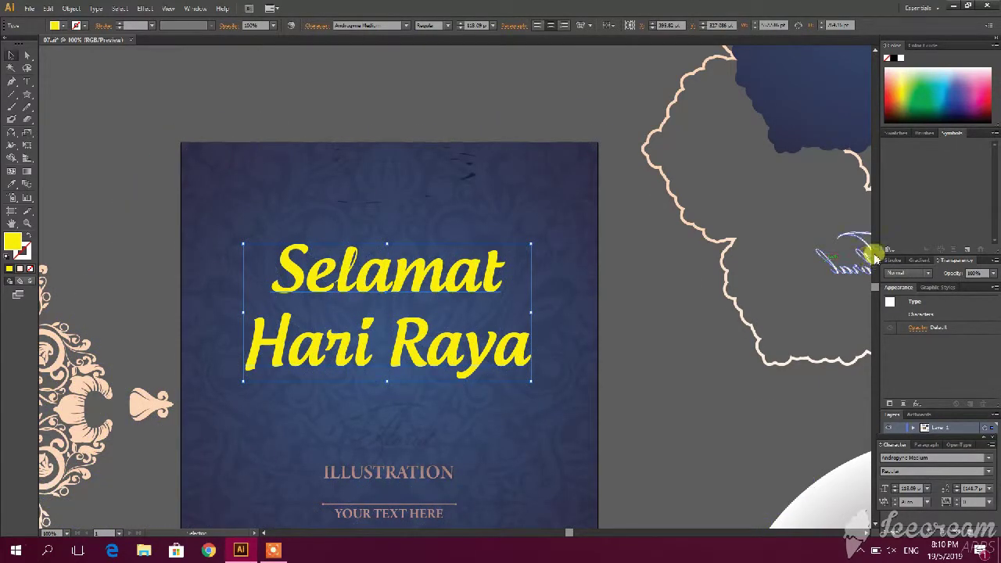
# Step: Give the headline a thick outline stroke weight in the Stroke panel
pyautogui.click(894, 261)
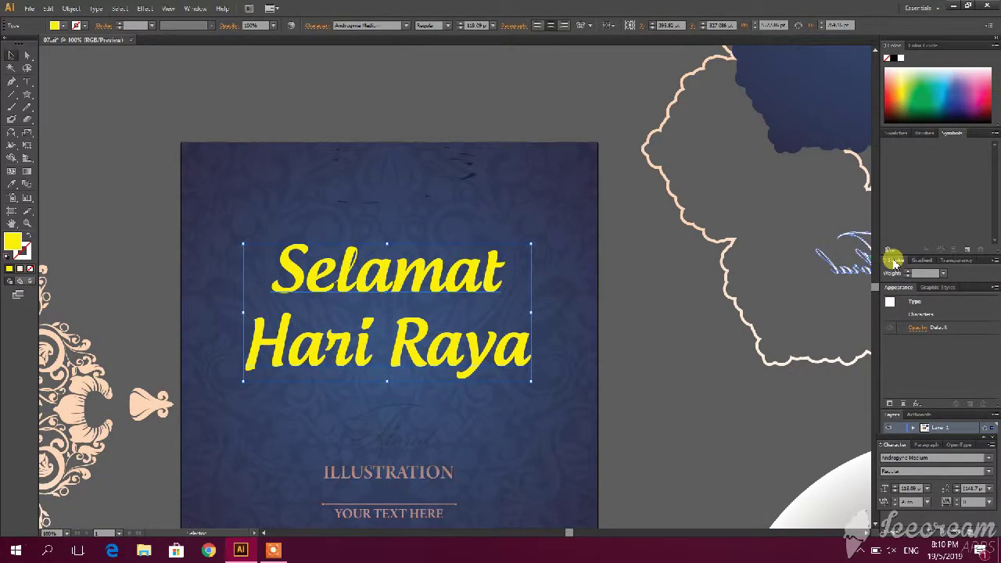
pyautogui.click(945, 274)
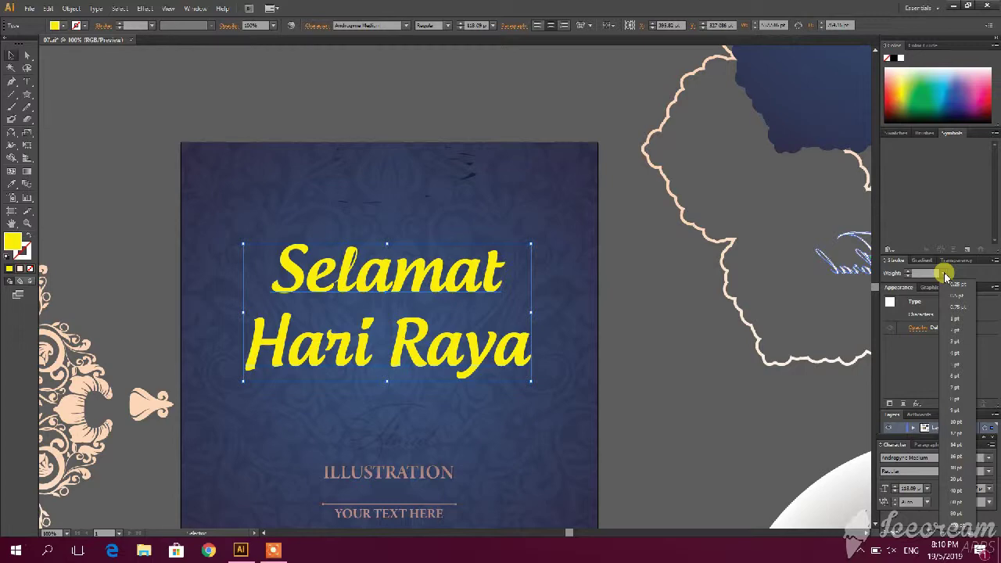
pyautogui.click(955, 352)
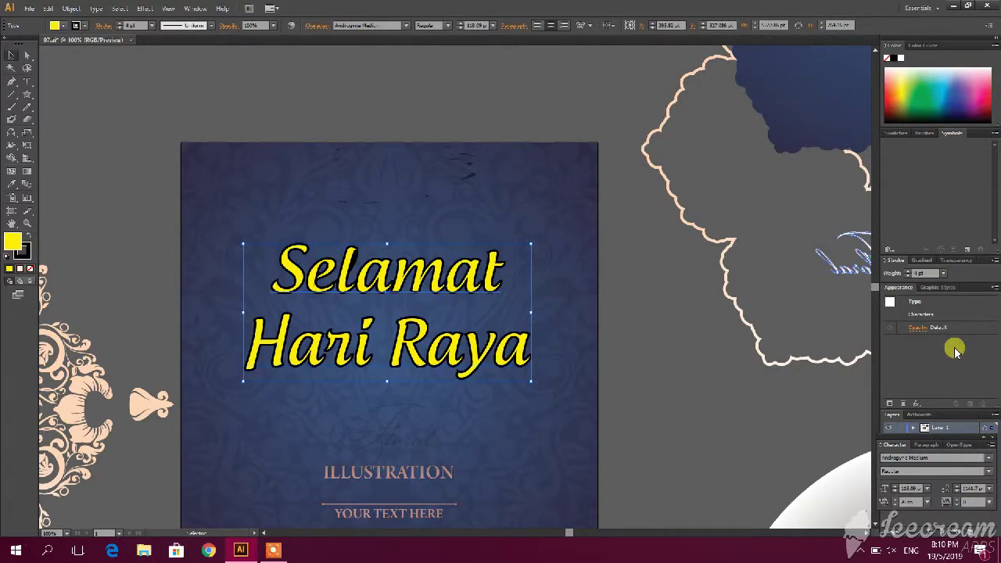
pyautogui.click(908, 273)
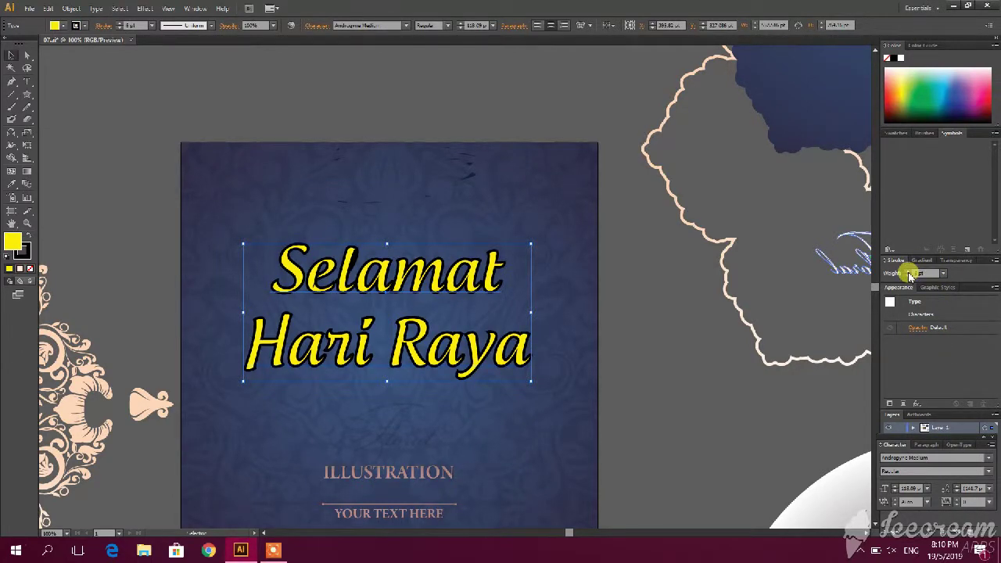
pyautogui.click(909, 273)
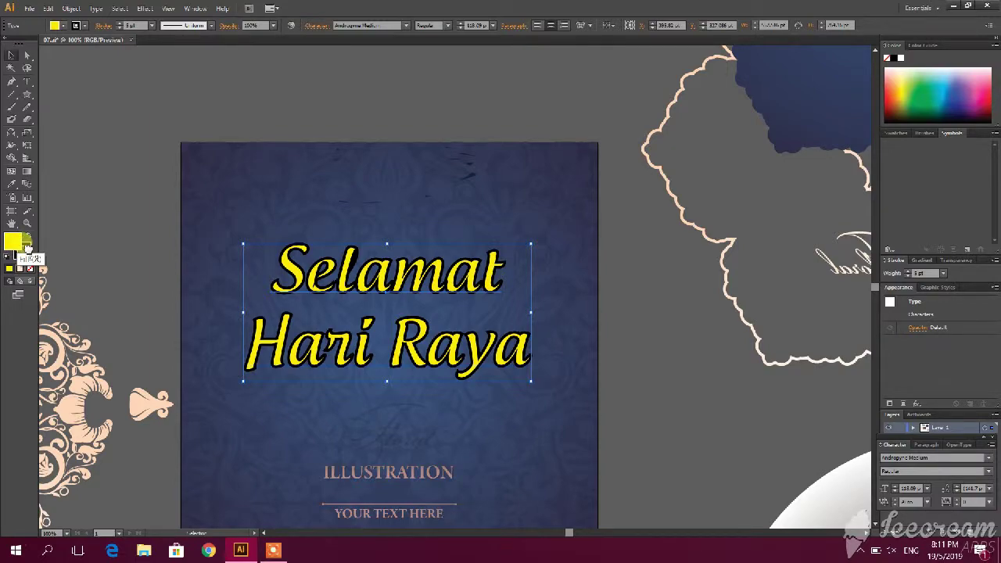
pyautogui.click(26, 249)
pyautogui.click(241, 101)
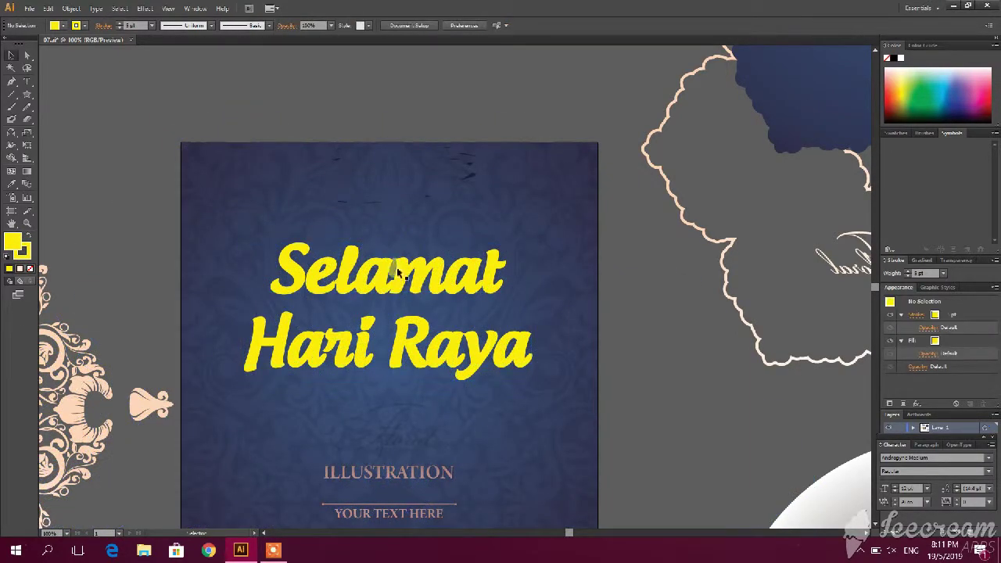
# Step: Change the headline's outline colour to black after trying green and dark blue
pyautogui.click(399, 272)
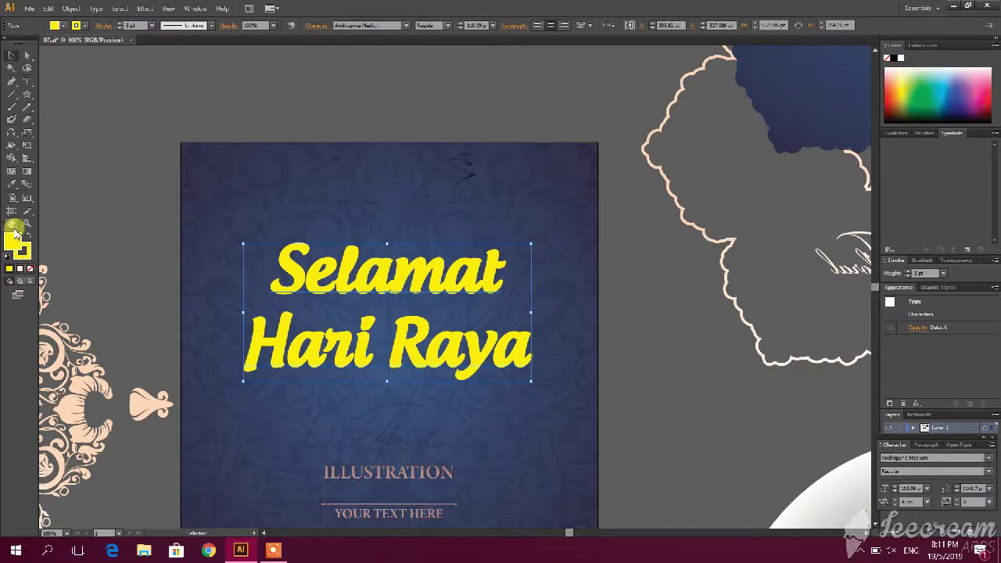
pyautogui.click(26, 251)
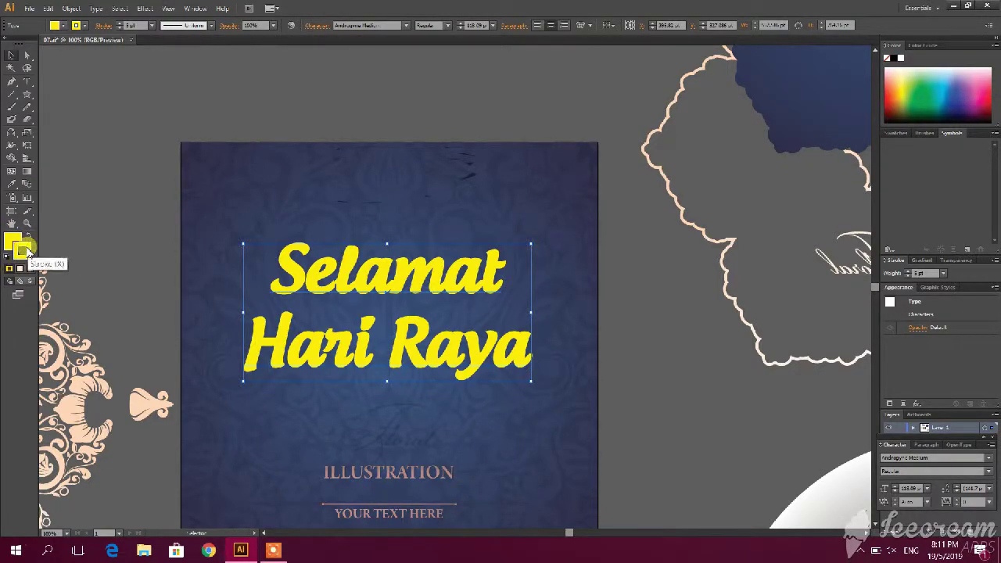
pyautogui.click(972, 90)
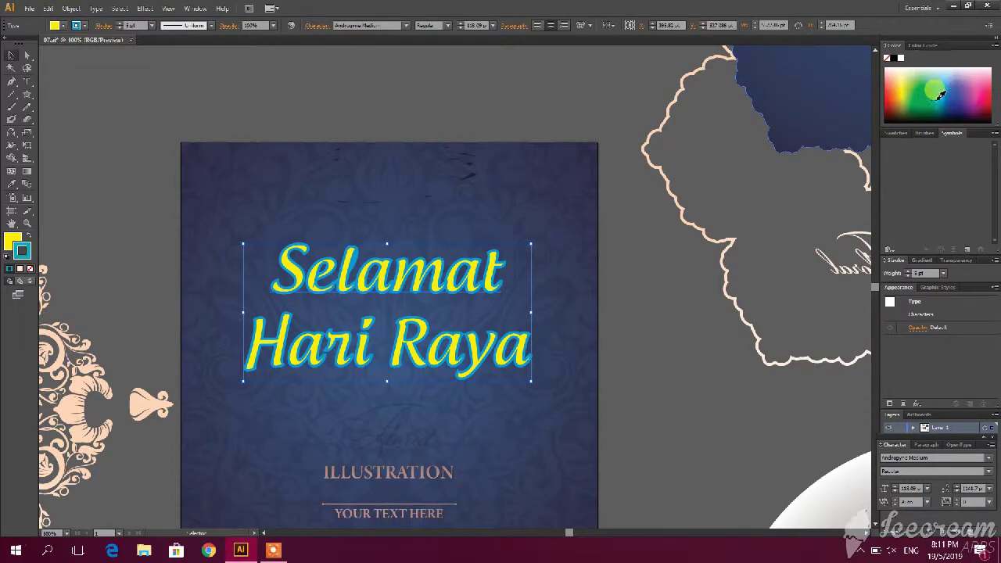
pyautogui.moveTo(938, 104); pyautogui.dragTo(934, 107)
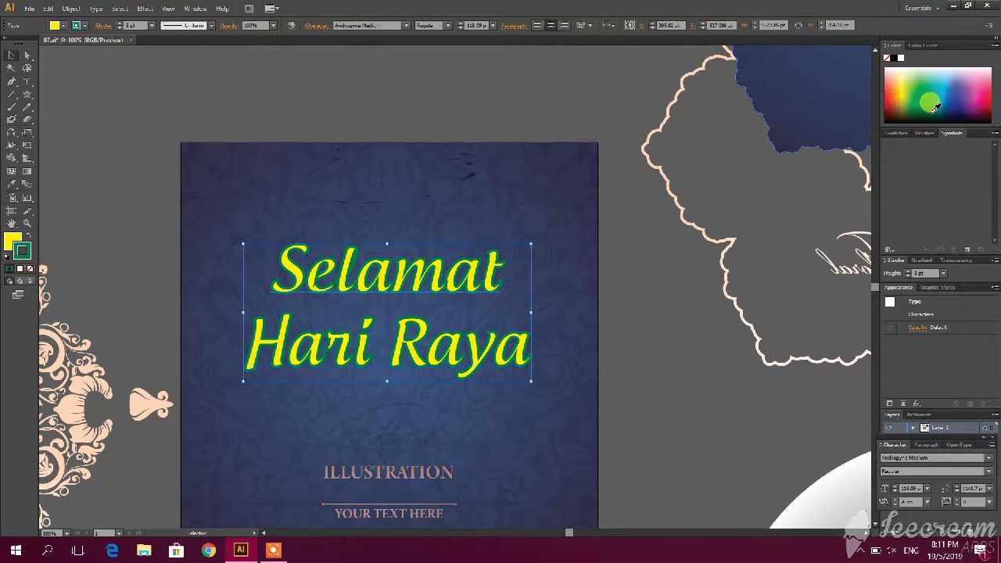
pyautogui.click(950, 109)
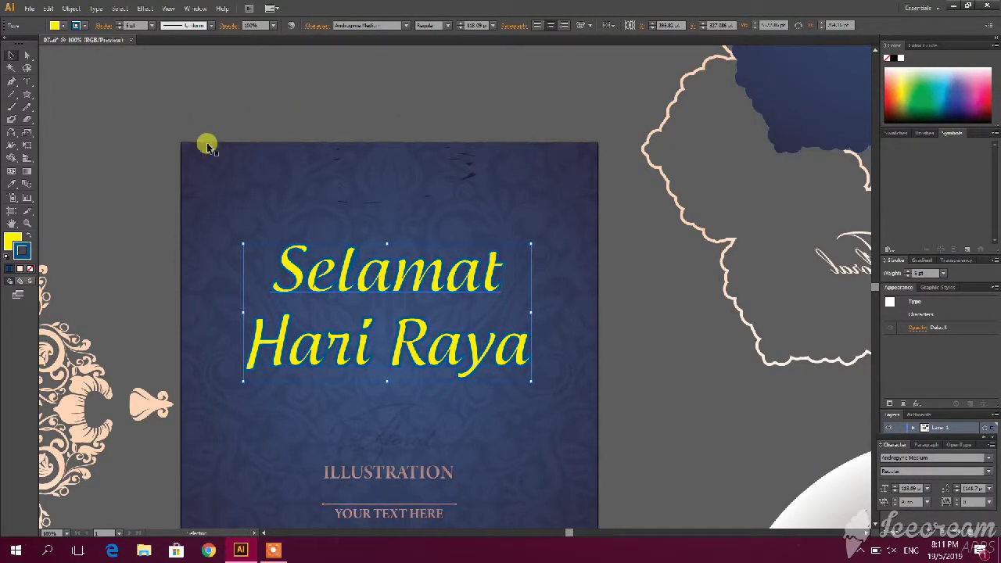
pyautogui.moveTo(968, 111); pyautogui.dragTo(962, 123)
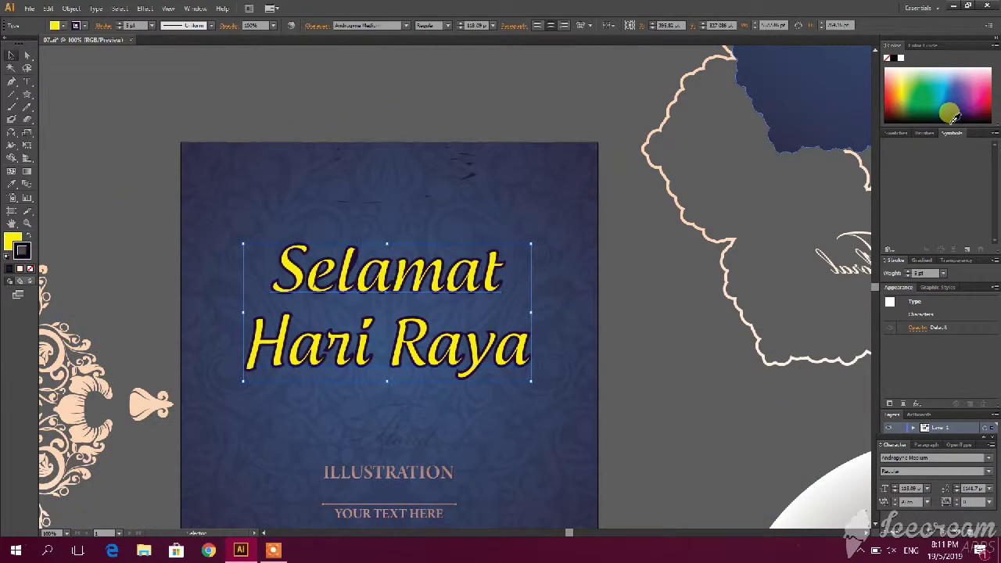
pyautogui.click(171, 86)
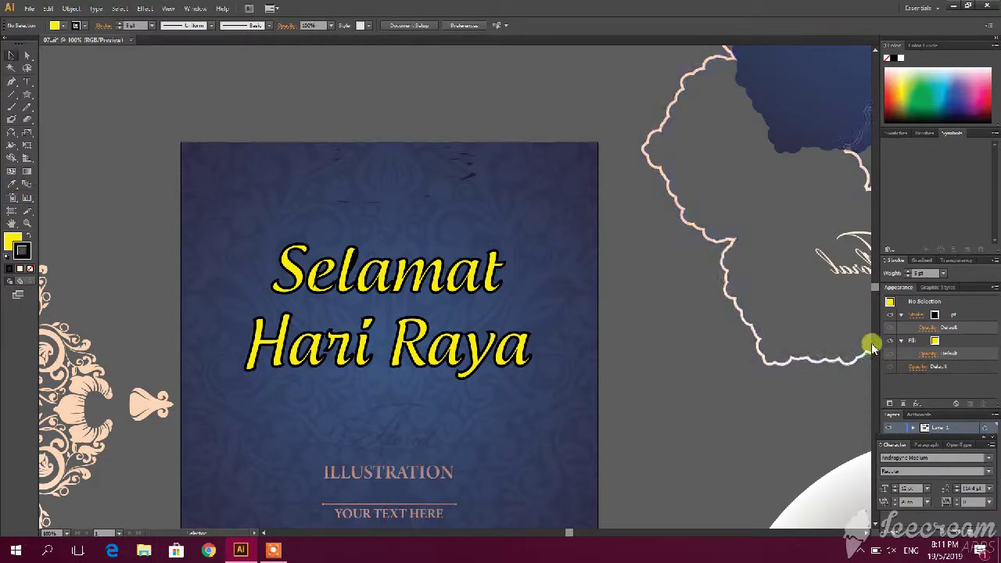
# Step: Bring up the Gradient settings and reselect the Selamat Hari Raya text
pyautogui.click(925, 261)
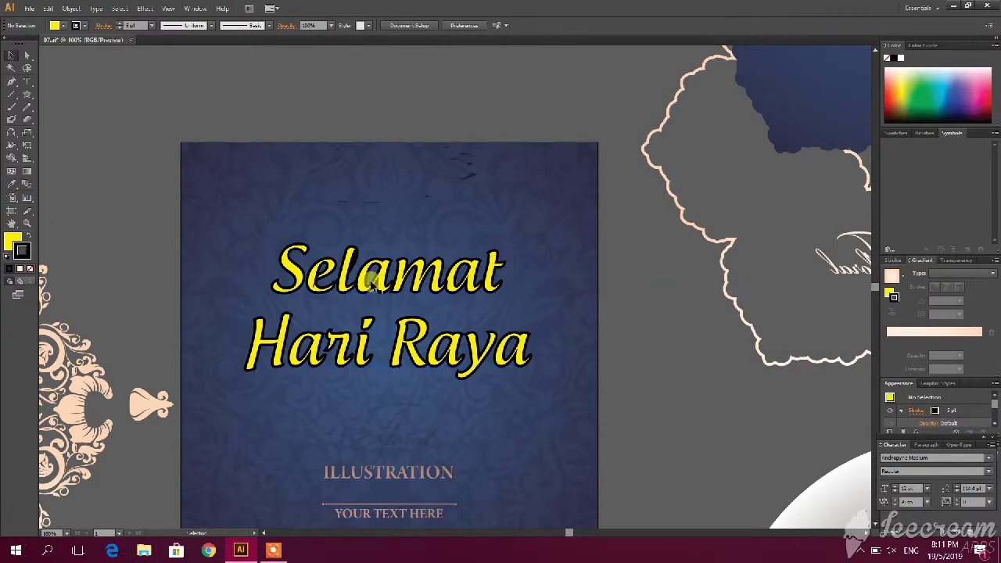
pyautogui.click(431, 315)
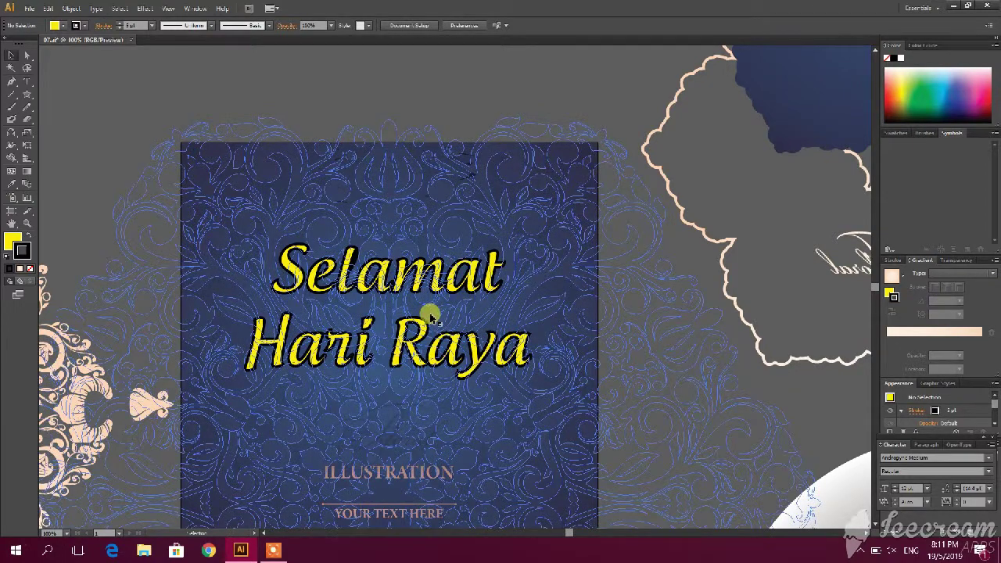
pyautogui.click(400, 283)
# Step: Alt-drag a duplicate of the outlined headline above the card and select the copy
pyautogui.scroll(3, 432, 344)
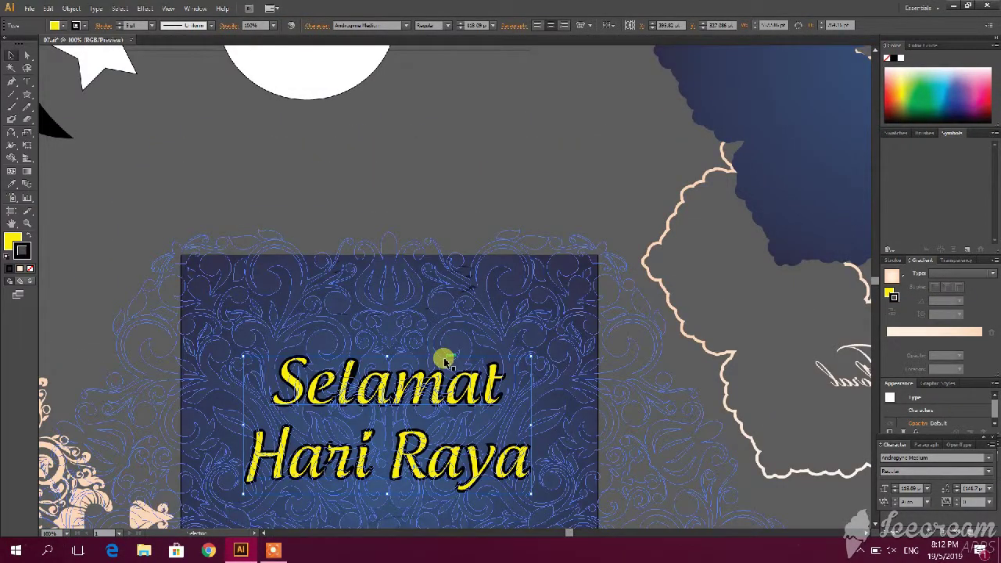
pyautogui.moveTo(437, 399); pyautogui.dragTo(438, 150)
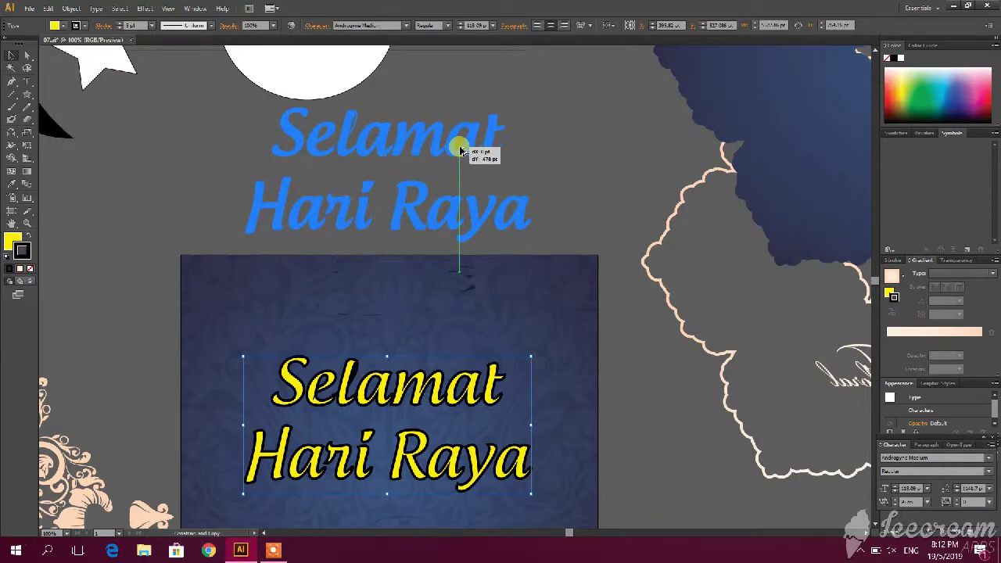
pyautogui.click(565, 118)
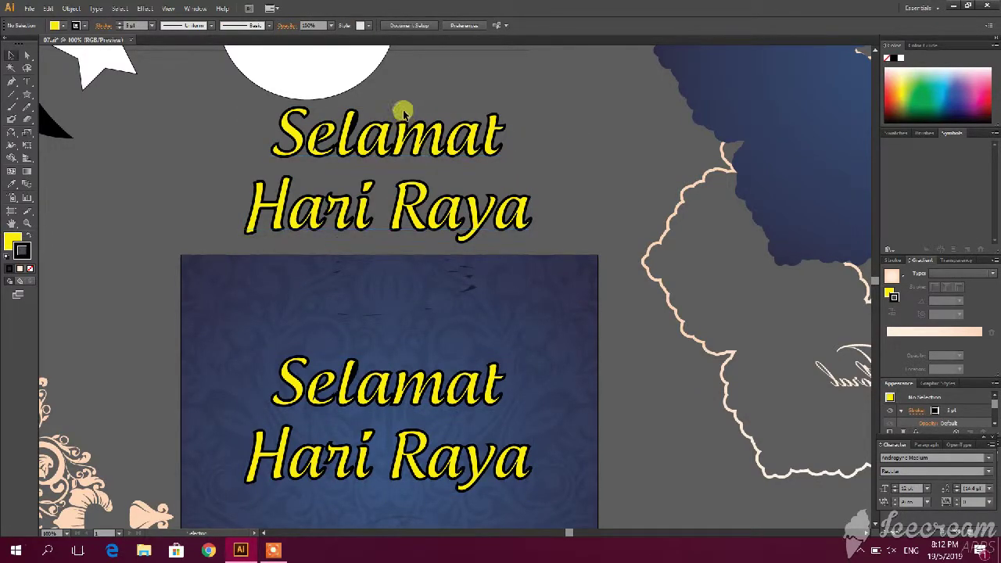
pyautogui.click(405, 129)
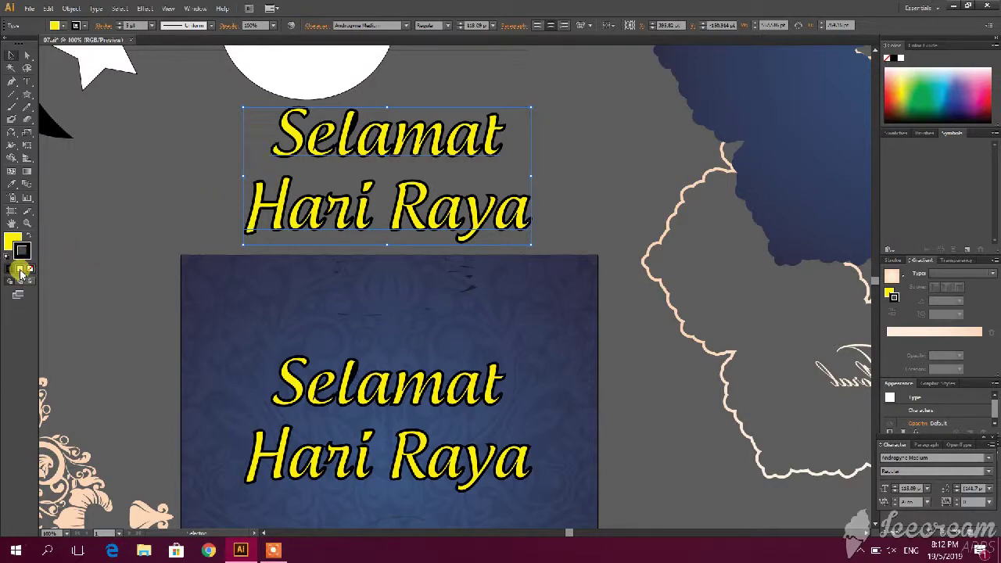
# Step: Apply a gradient to the upper headline copy
pyautogui.click(21, 271)
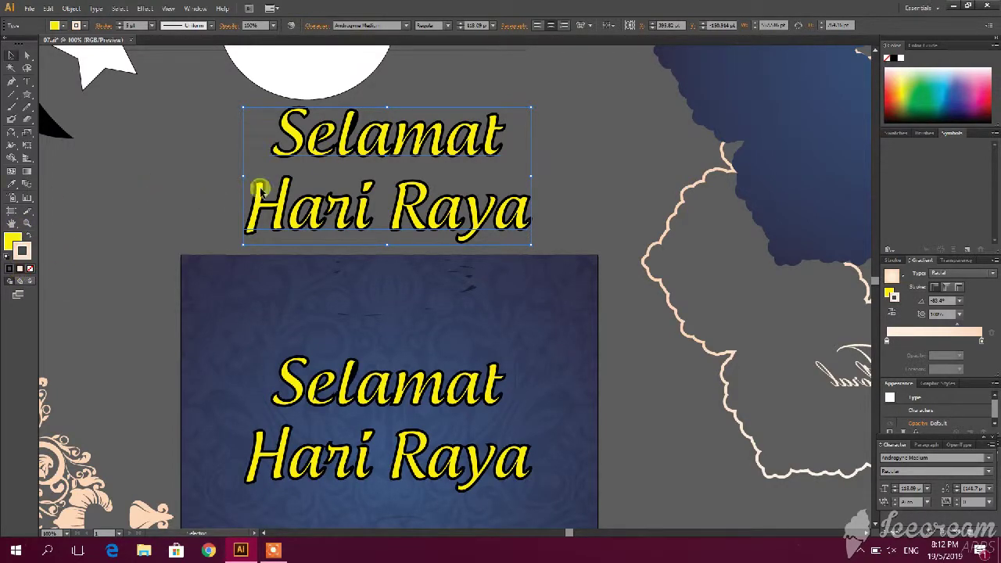
pyautogui.click(174, 208)
pyautogui.click(360, 214)
# Step: Convert the upper headline copy to outlines with Ctrl+Shift+O
pyautogui.press('a')
pyautogui.hotkey('ctrl', 'shift', 'o')
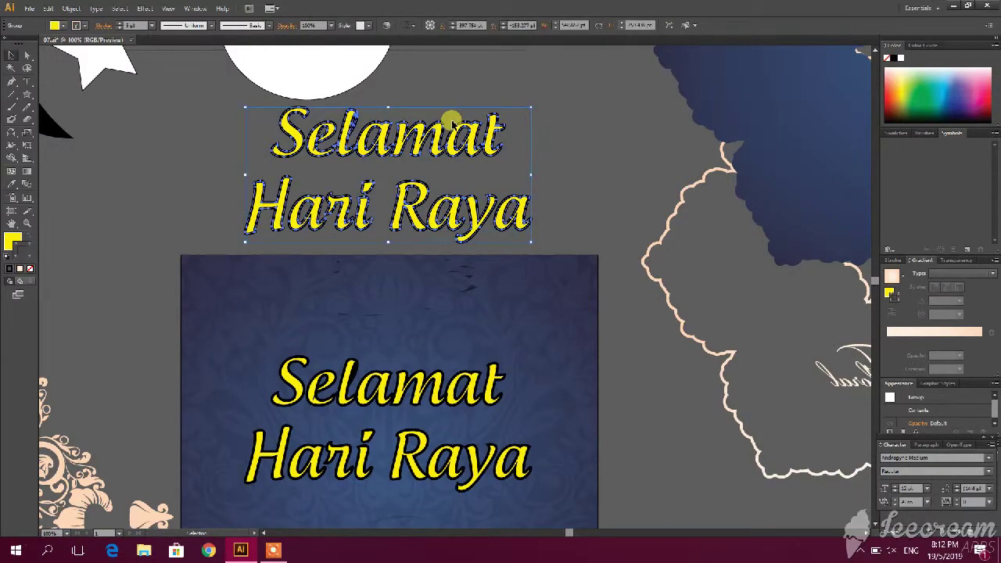
pyautogui.click(431, 147)
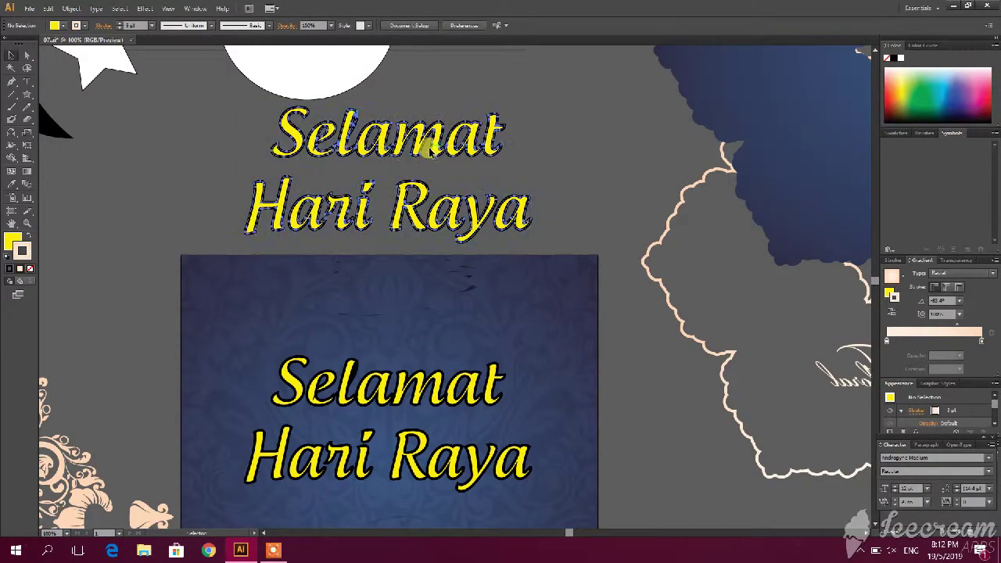
pyautogui.click(430, 143)
# Step: Give the upper copy a peach gradient fill with the stroke set to None
pyautogui.click(22, 251)
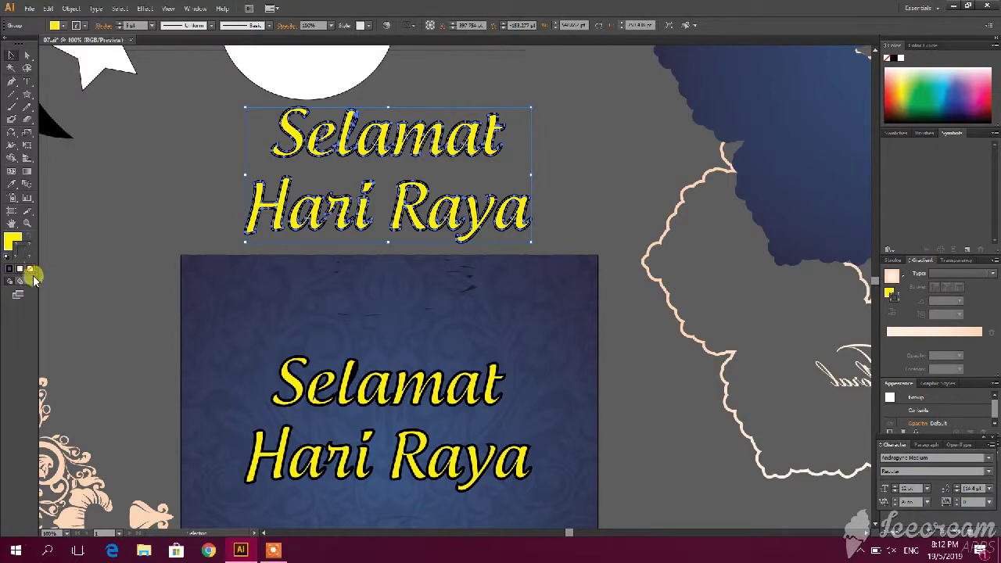
pyautogui.click(30, 268)
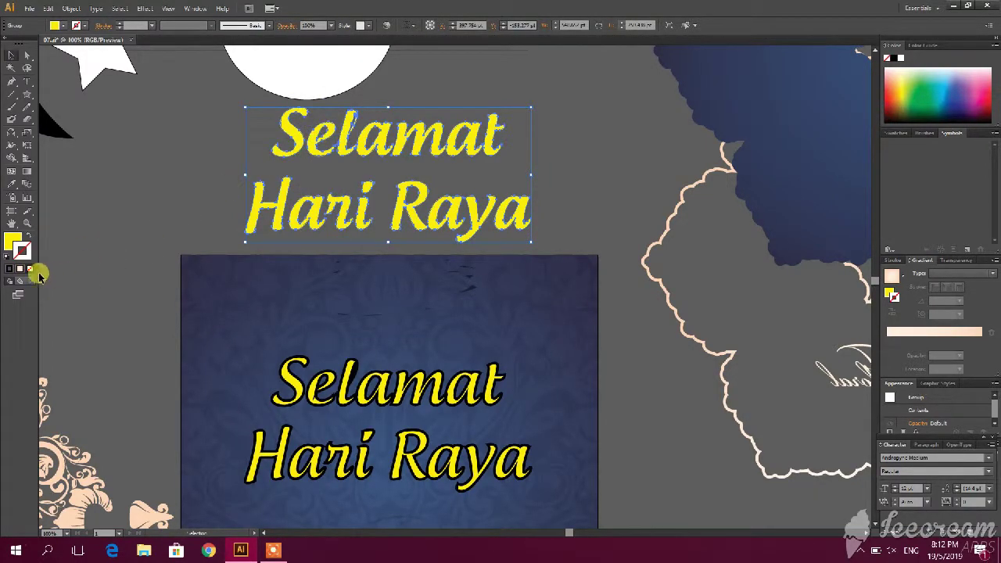
pyautogui.click(21, 270)
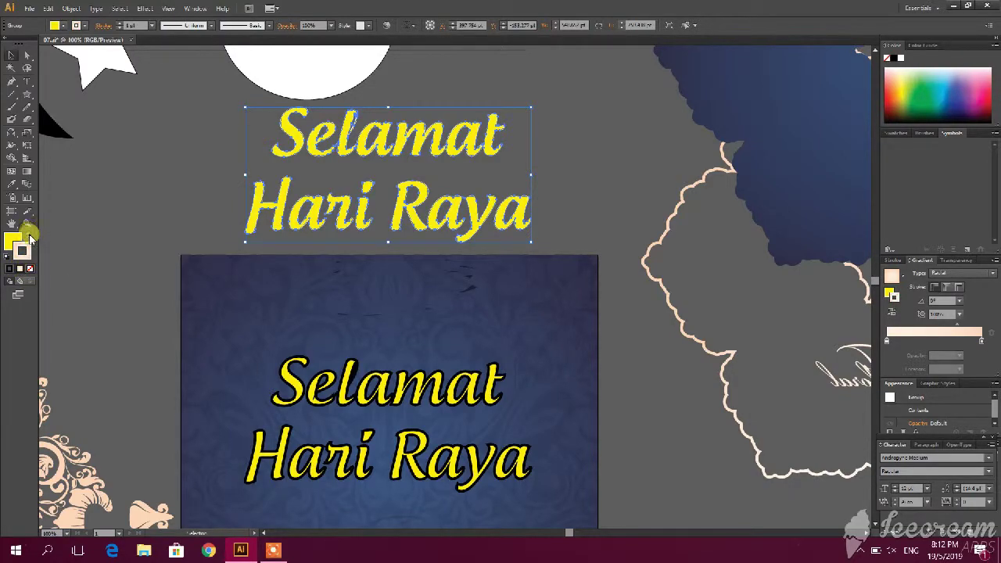
pyautogui.click(29, 234)
pyautogui.click(30, 269)
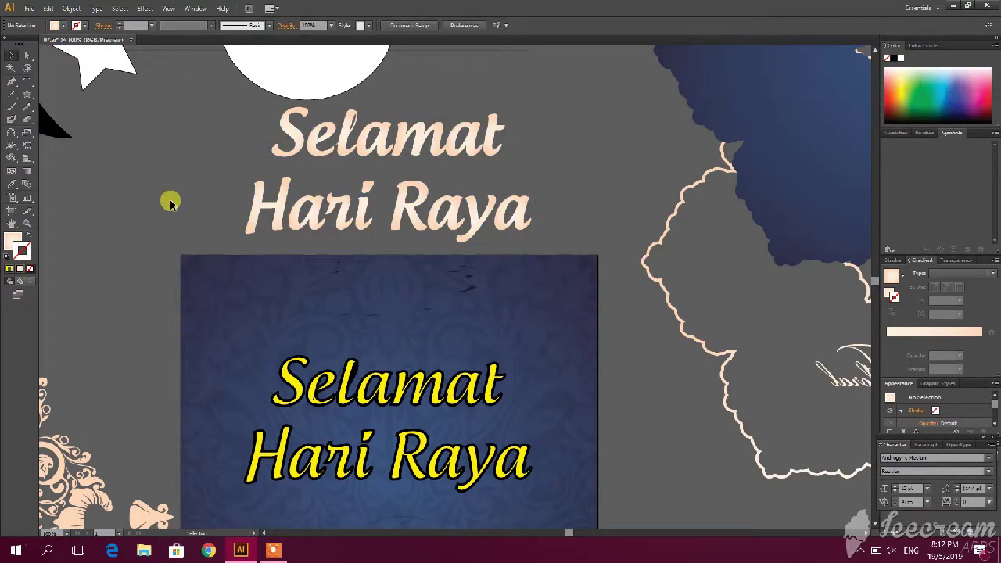
pyautogui.click(387, 405)
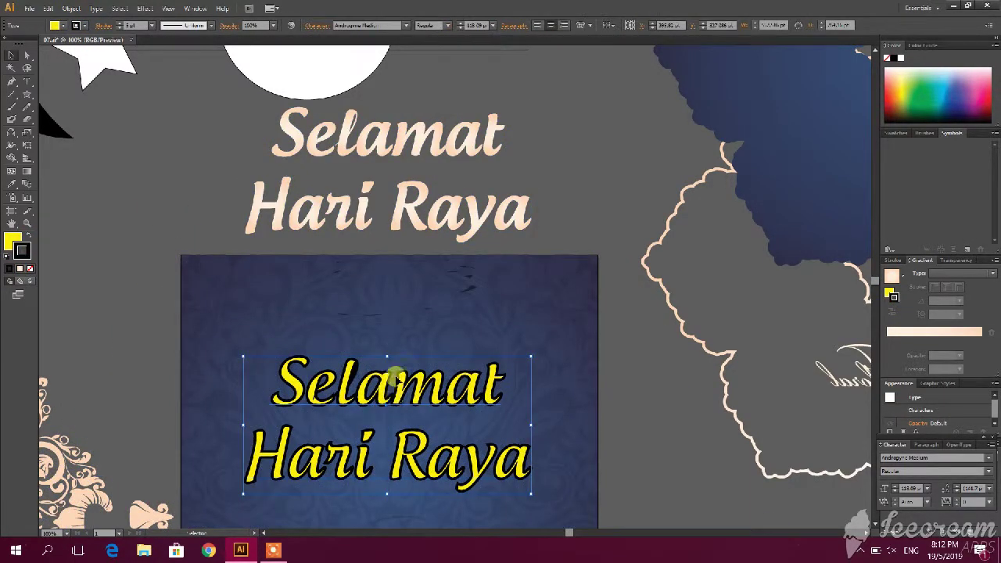
# Step: Move the yellow headline off the card and place the peach copy on it, enlarged
pyautogui.moveTo(412, 365); pyautogui.dragTo(374, 303)
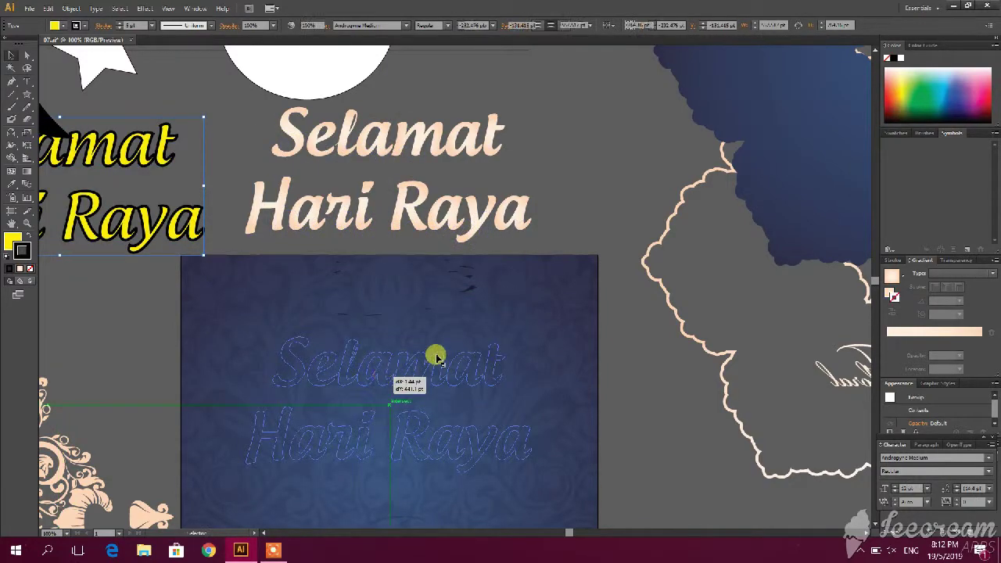
pyautogui.moveTo(375, 303); pyautogui.dragTo(438, 361)
pyautogui.moveTo(587, 351); pyautogui.dragTo(575, 186)
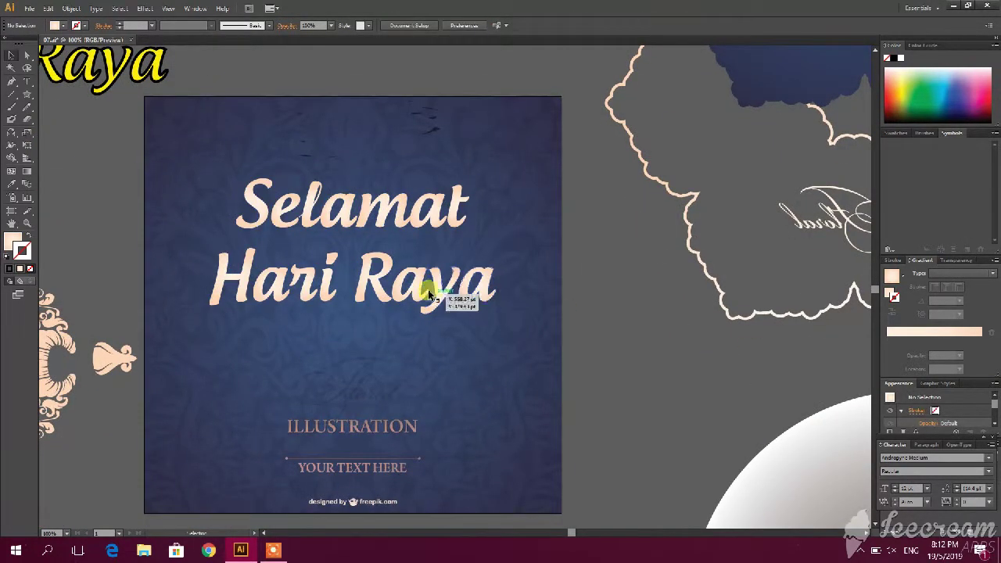
pyautogui.click(348, 313)
pyautogui.moveTo(349, 312); pyautogui.dragTo(347, 324)
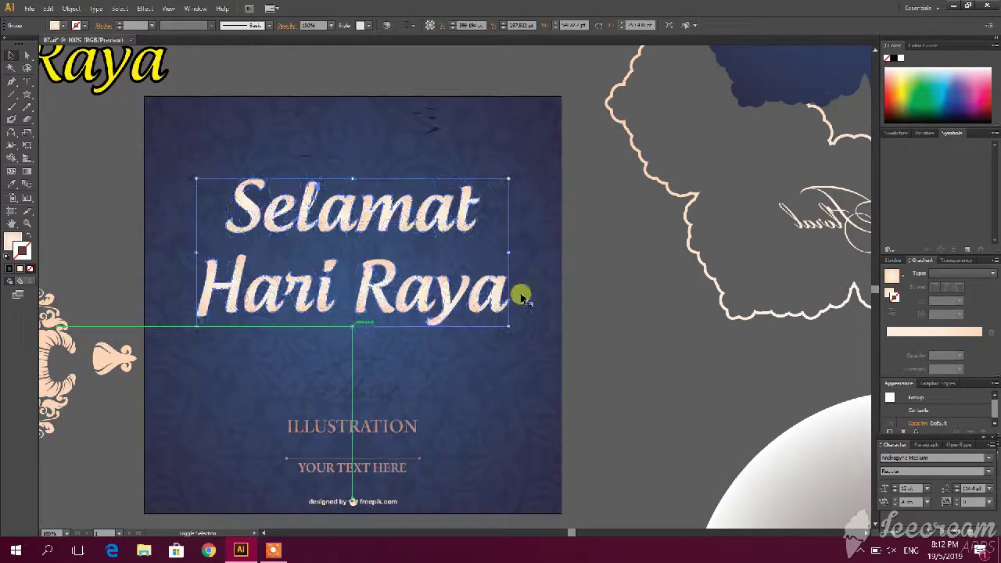
pyautogui.click(634, 280)
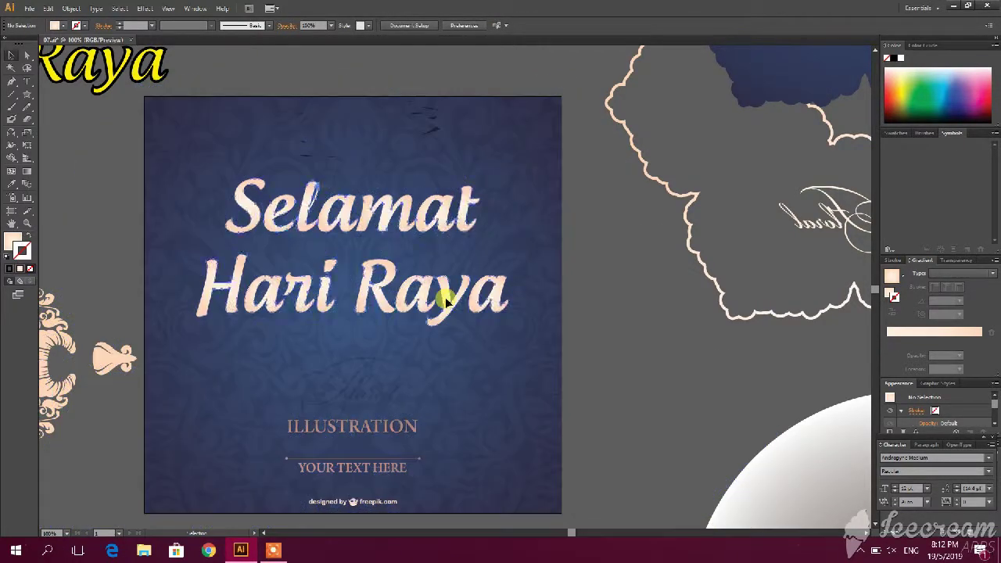
# Step: Give the card's headline a radial gradient fill with no outline
pyautogui.click(446, 290)
pyautogui.click(652, 312)
pyautogui.click(431, 305)
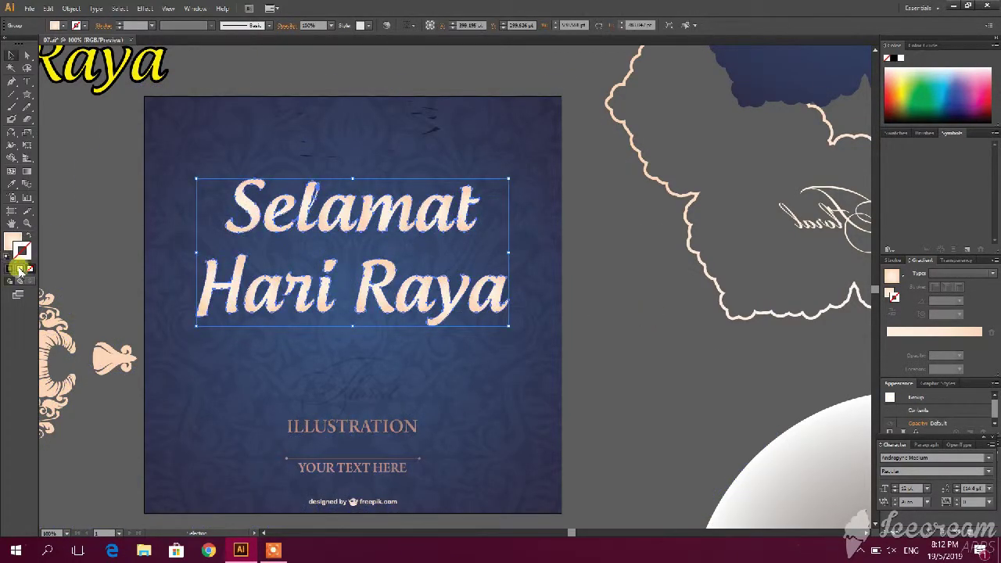
pyautogui.click(22, 271)
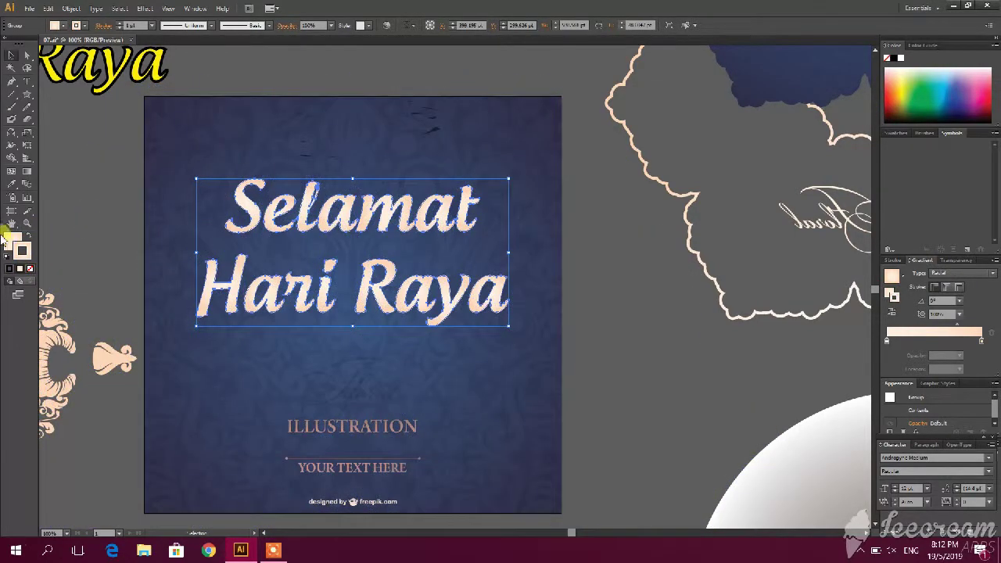
pyautogui.click(32, 265)
pyautogui.click(29, 270)
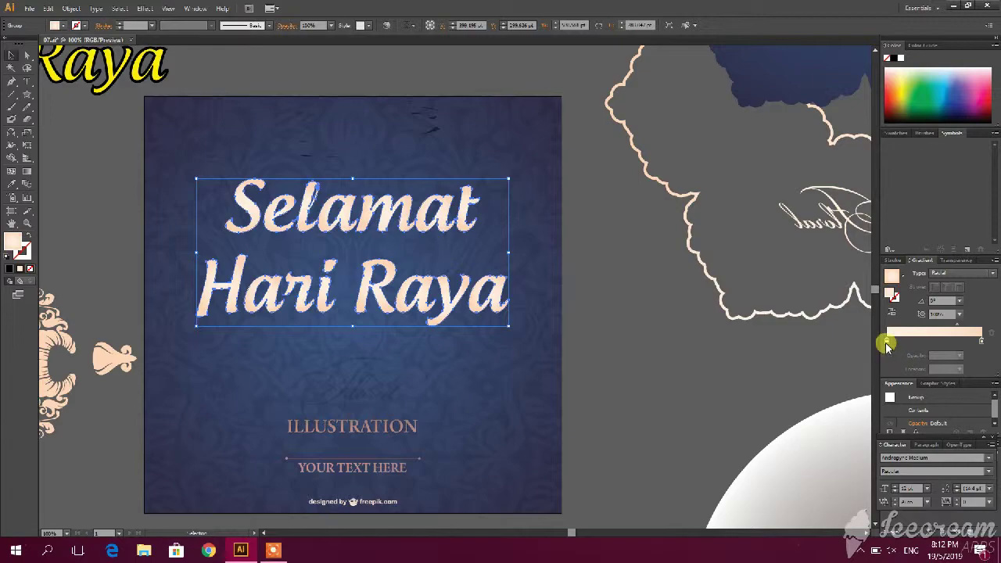
pyautogui.click(982, 343)
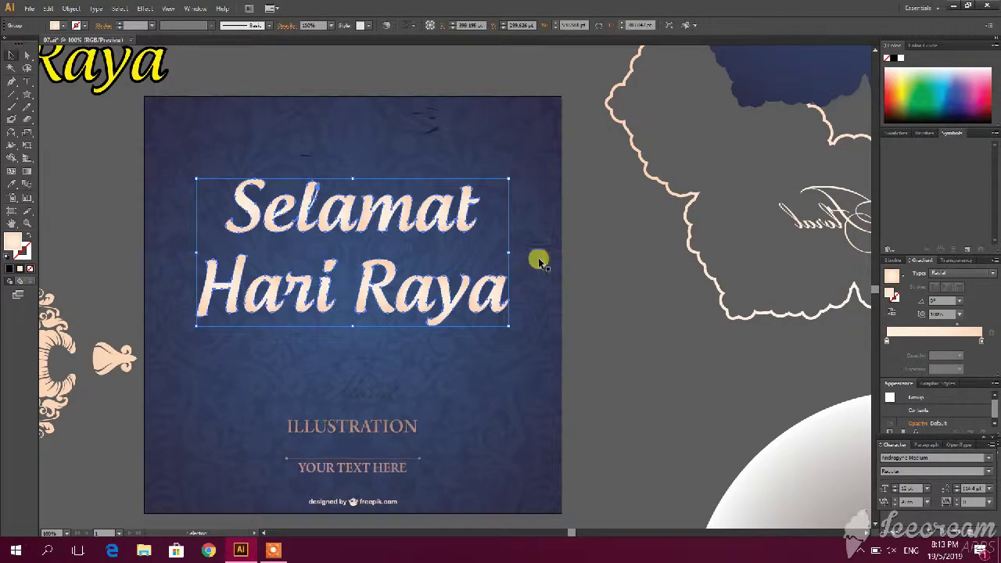
# Step: Change the gradient's right stop to pink so the headline runs peach to pink
pyautogui.click(982, 342)
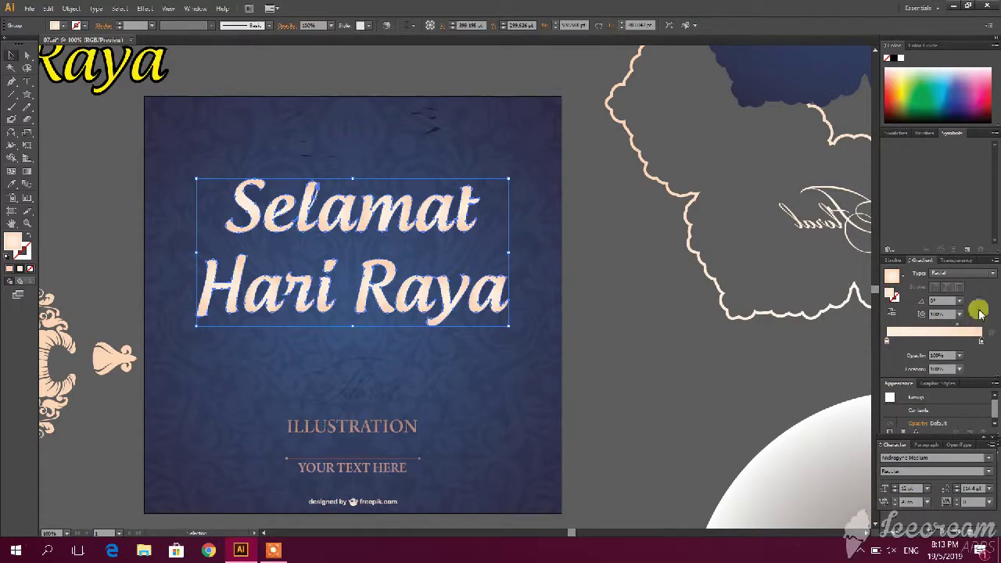
pyautogui.click(953, 88)
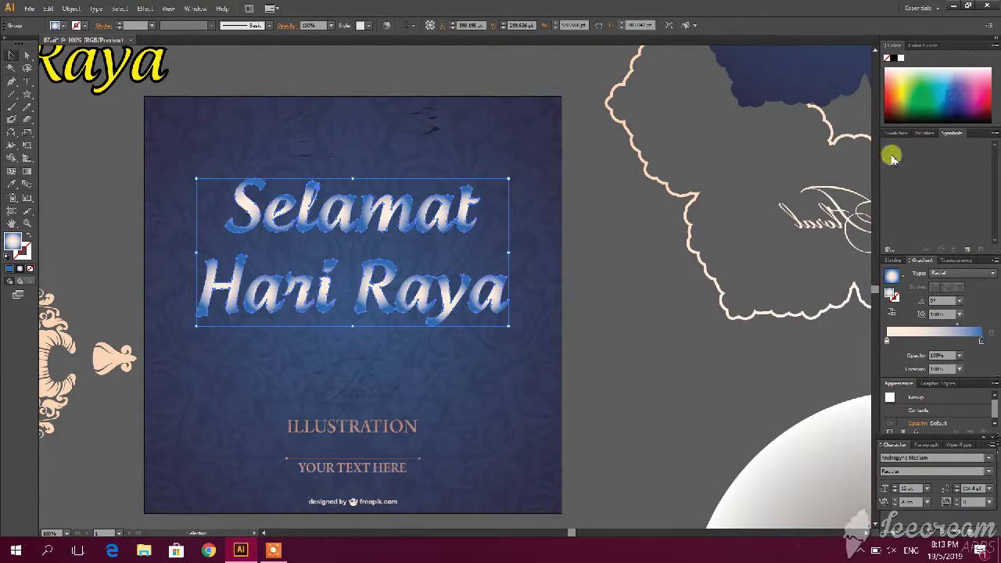
pyautogui.click(983, 88)
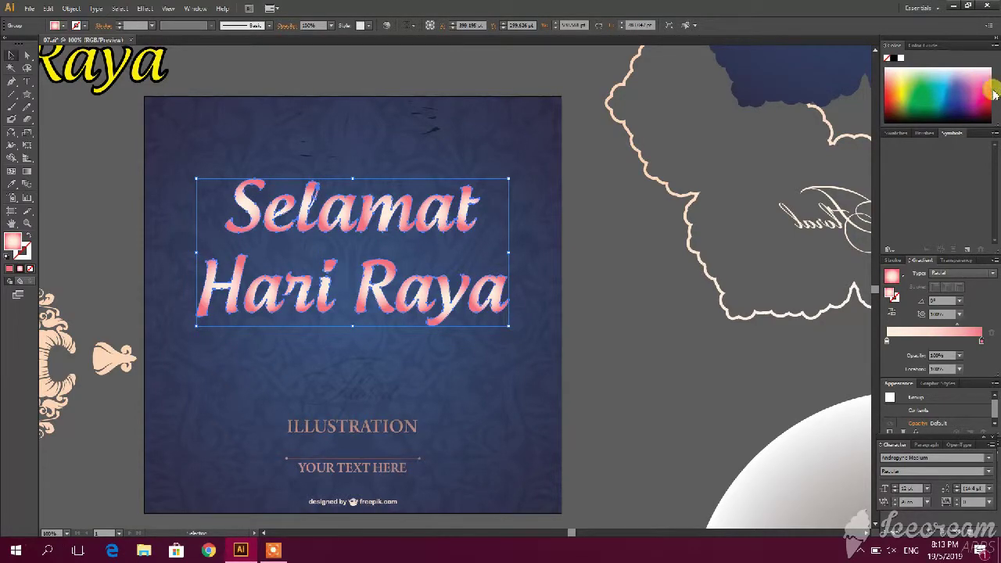
pyautogui.click(591, 339)
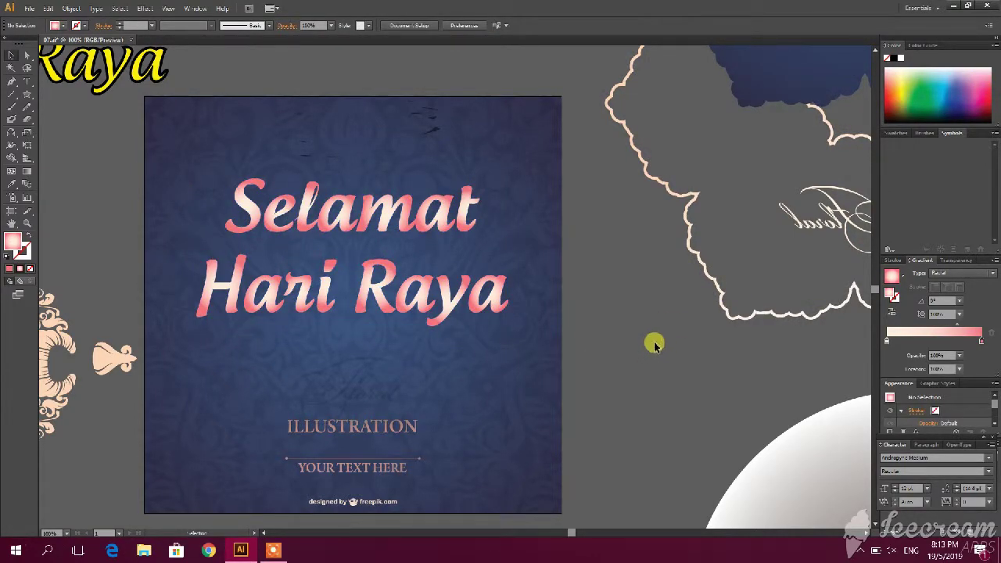
# Step: Set the headline's outline colour to black
pyautogui.click(428, 305)
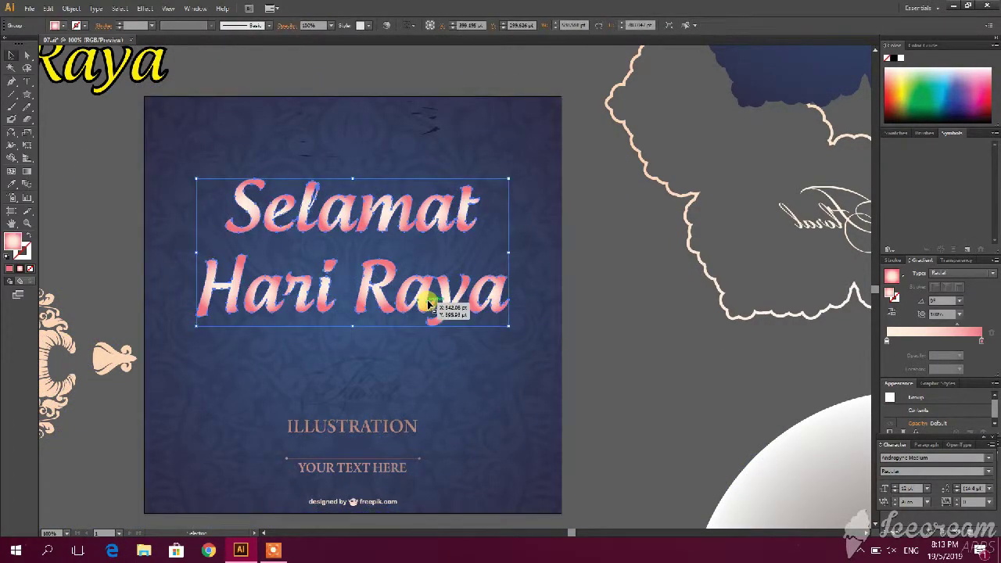
pyautogui.click(894, 58)
pyautogui.click(661, 326)
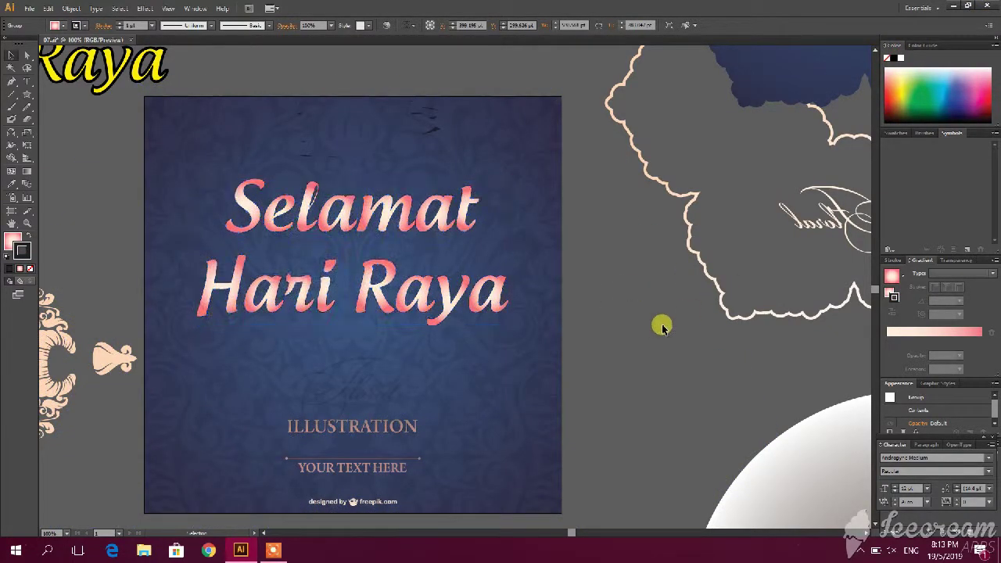
# Step: Set the headline's stroke weight to 8 pt in the Stroke panel
pyautogui.click(458, 293)
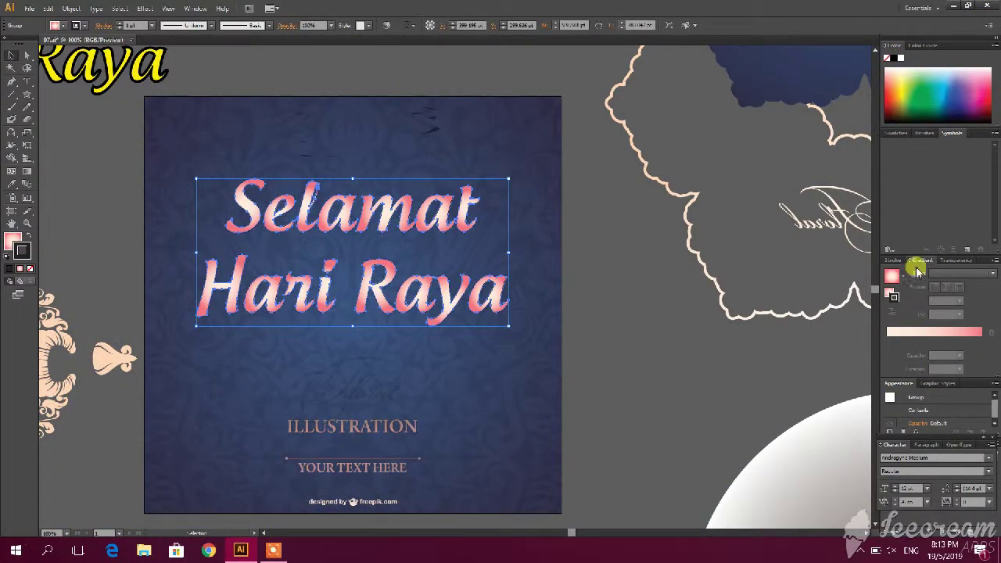
pyautogui.click(896, 262)
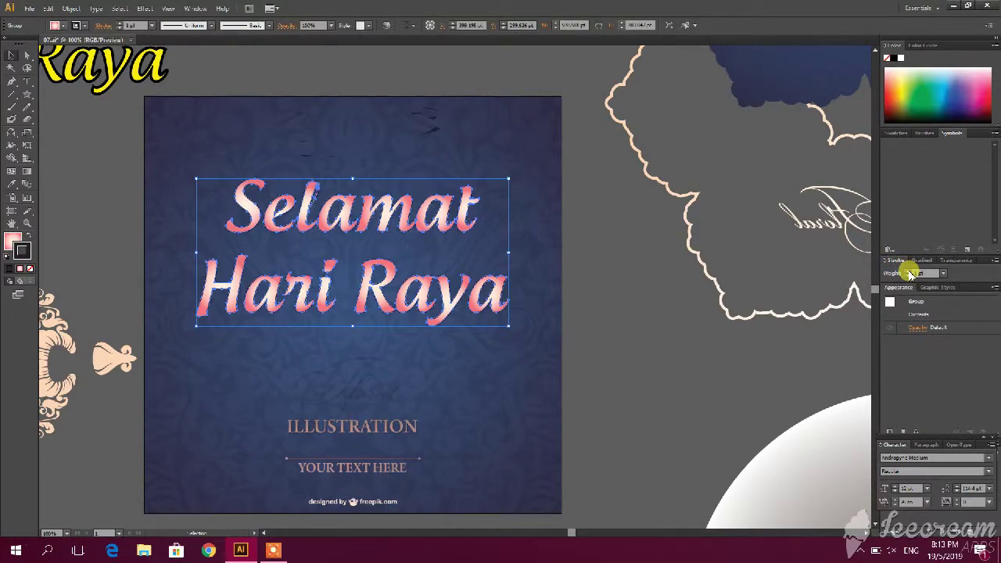
pyautogui.click(686, 402)
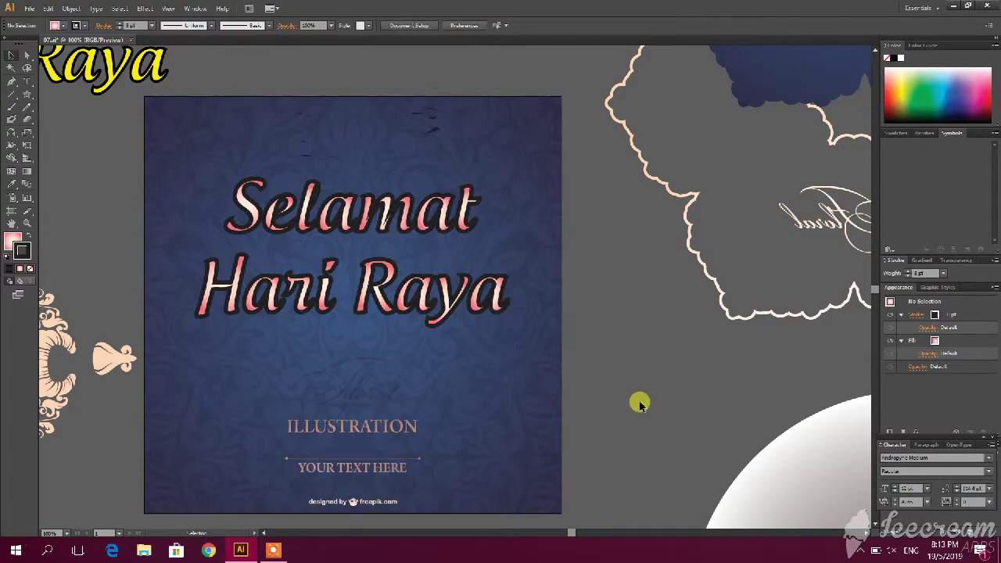